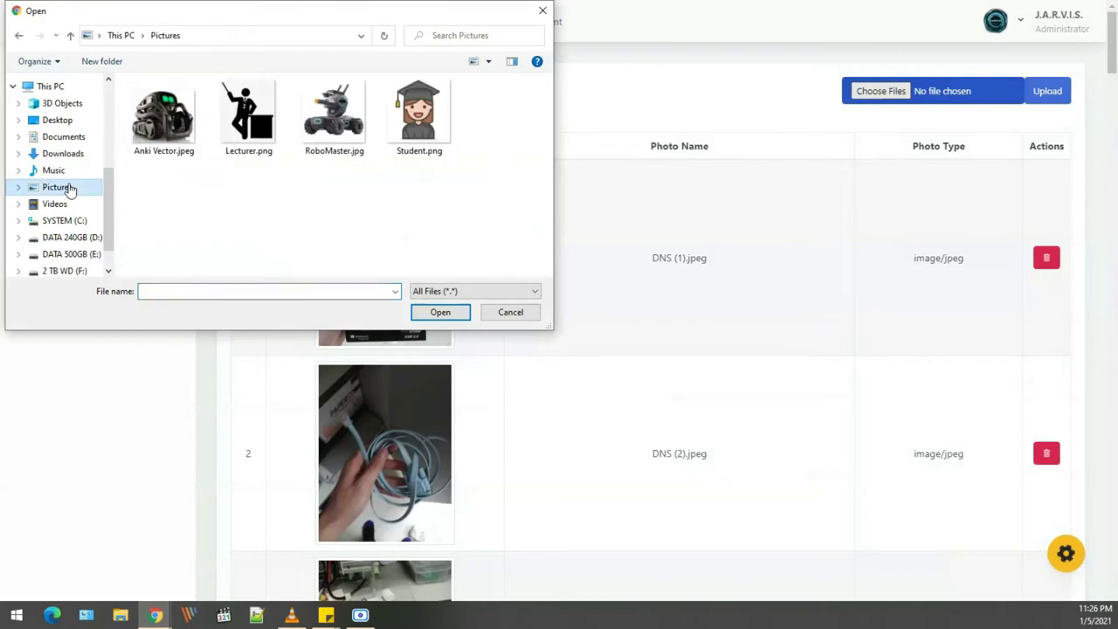
Upload RoboMaster.jpg from the Pictures folder to the EMS photo library
left_click(323, 119)
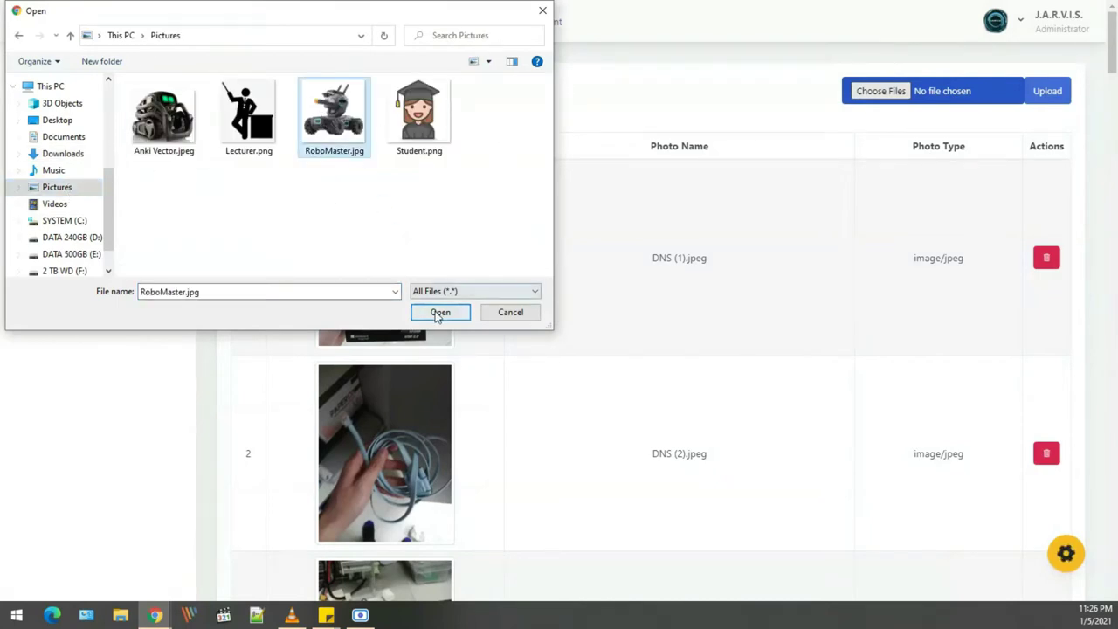
left_click(437, 312)
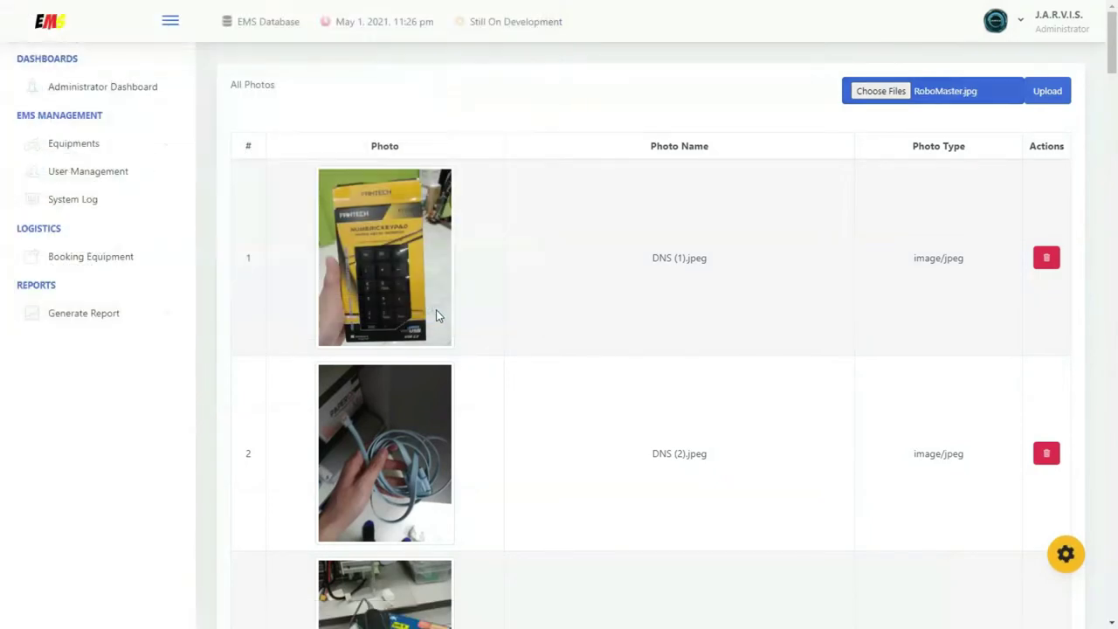
left_click(1055, 93)
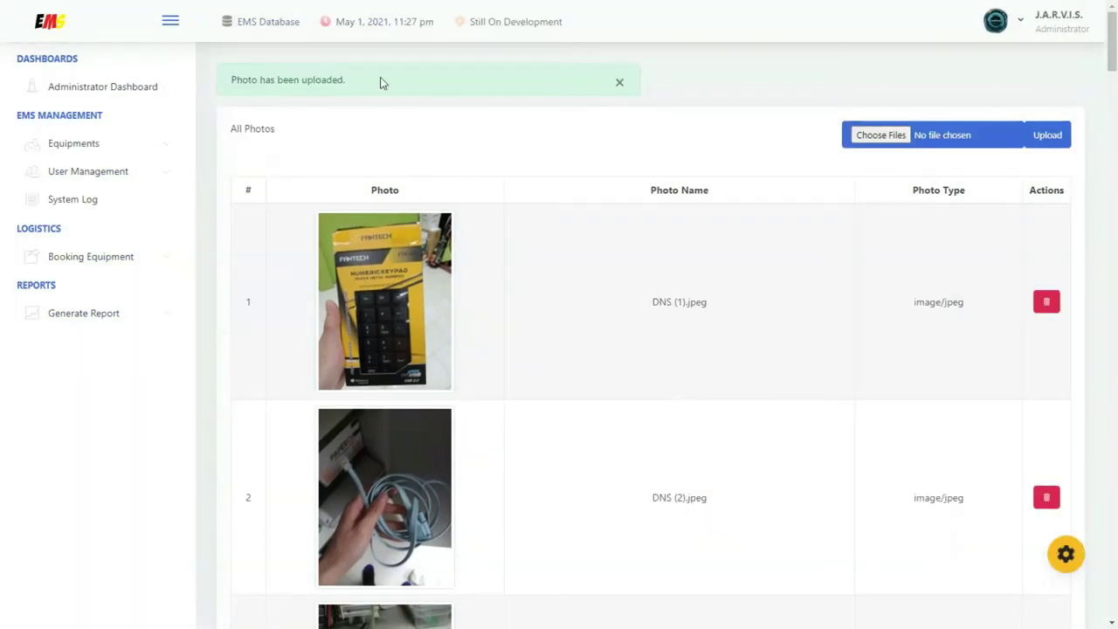
left_click_drag(347, 80, 232, 79)
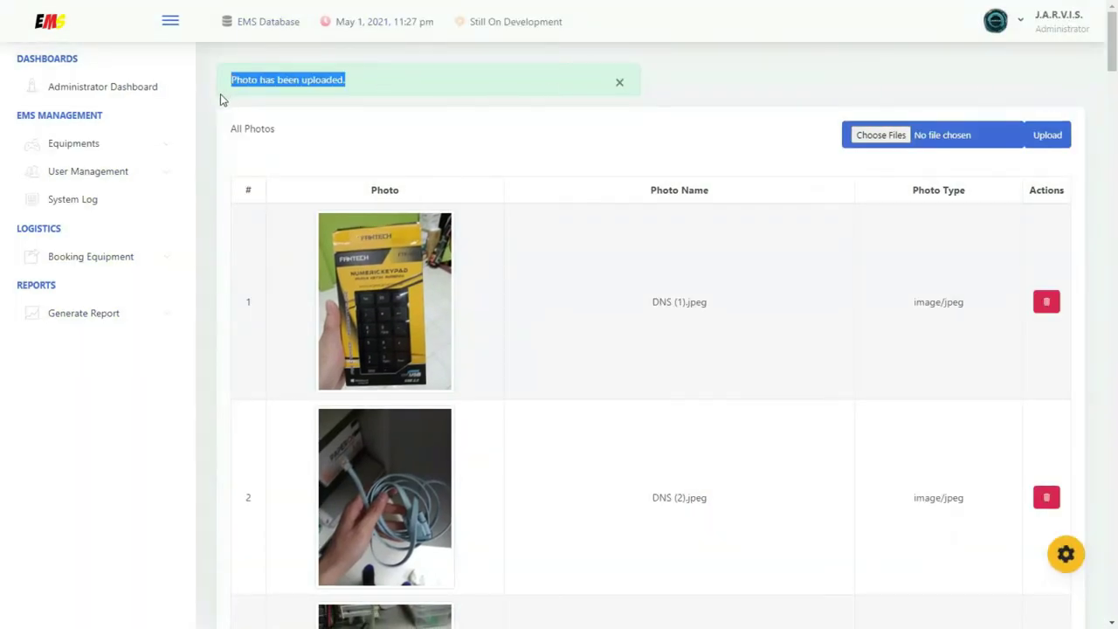
left_click(113, 143)
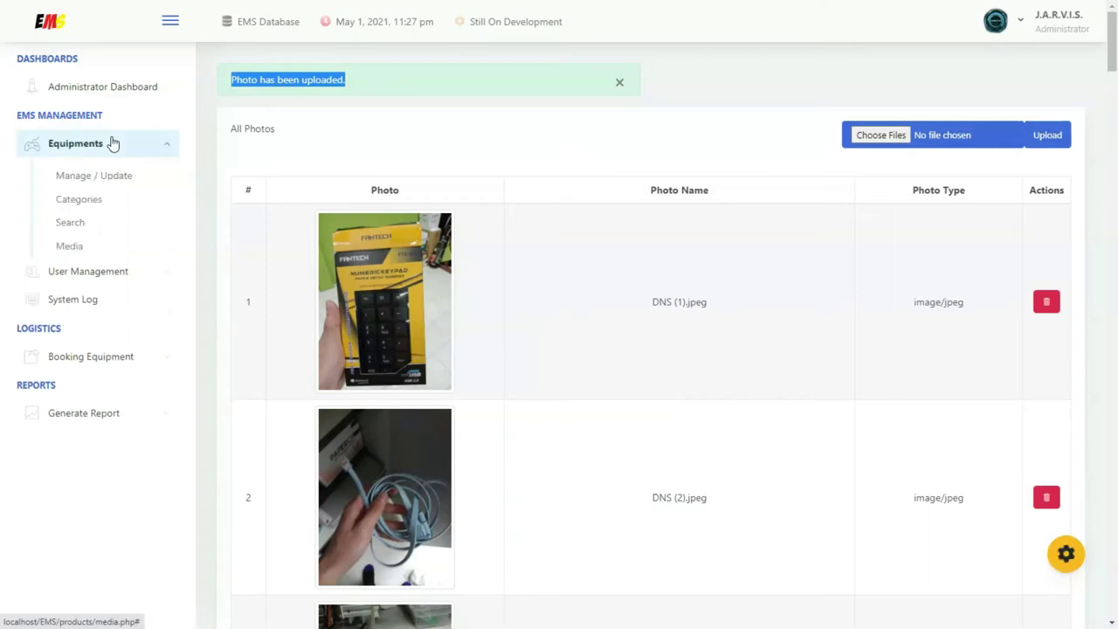
Add 'Robot' as a new equipment category, bringing the list to seven entries
left_click(94, 201)
left_click(426, 108)
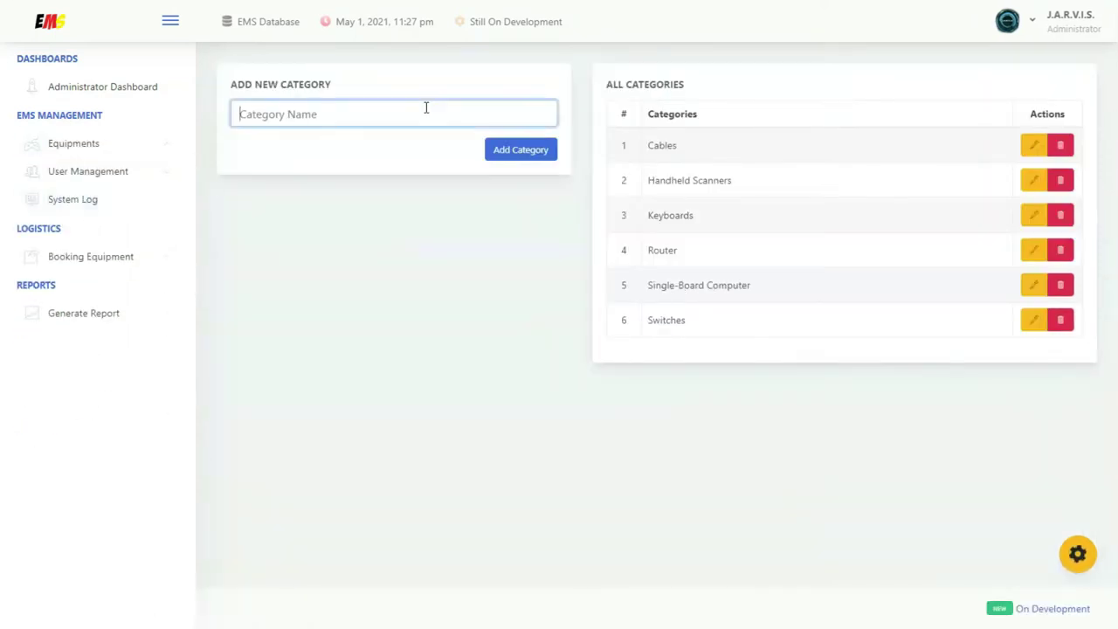
type("Robot")
left_click(538, 153)
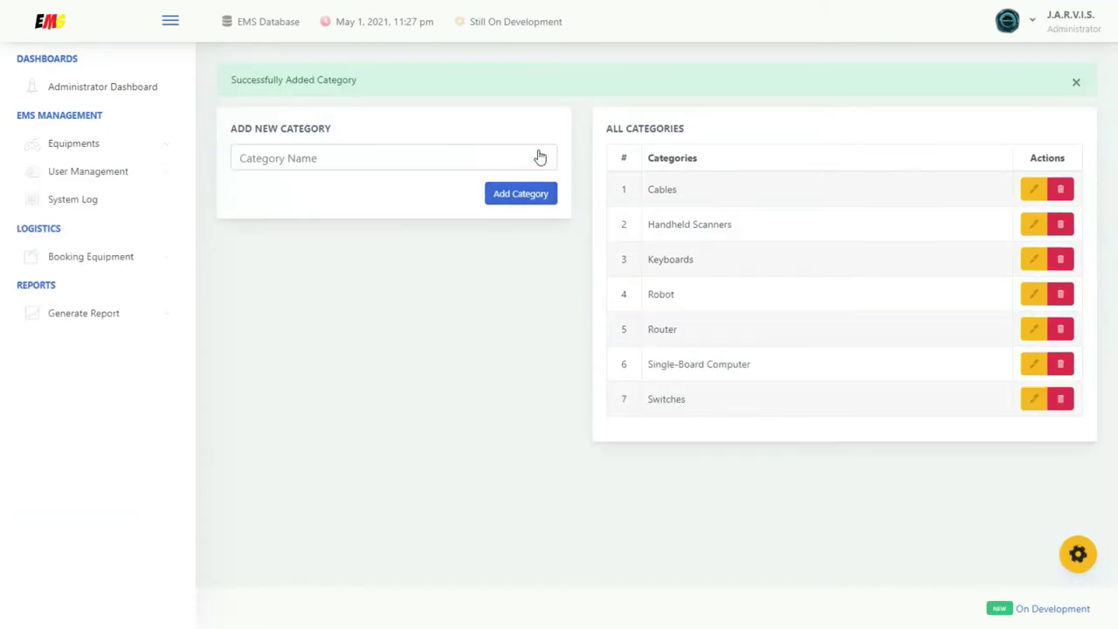
left_click(114, 148)
left_click(108, 181)
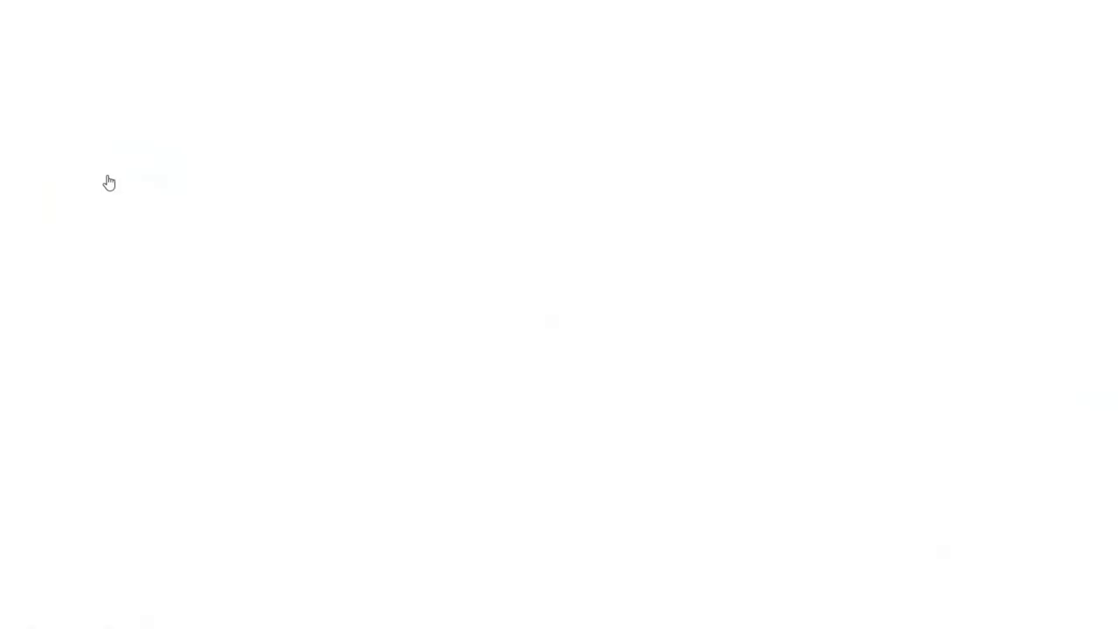
left_click(1008, 207)
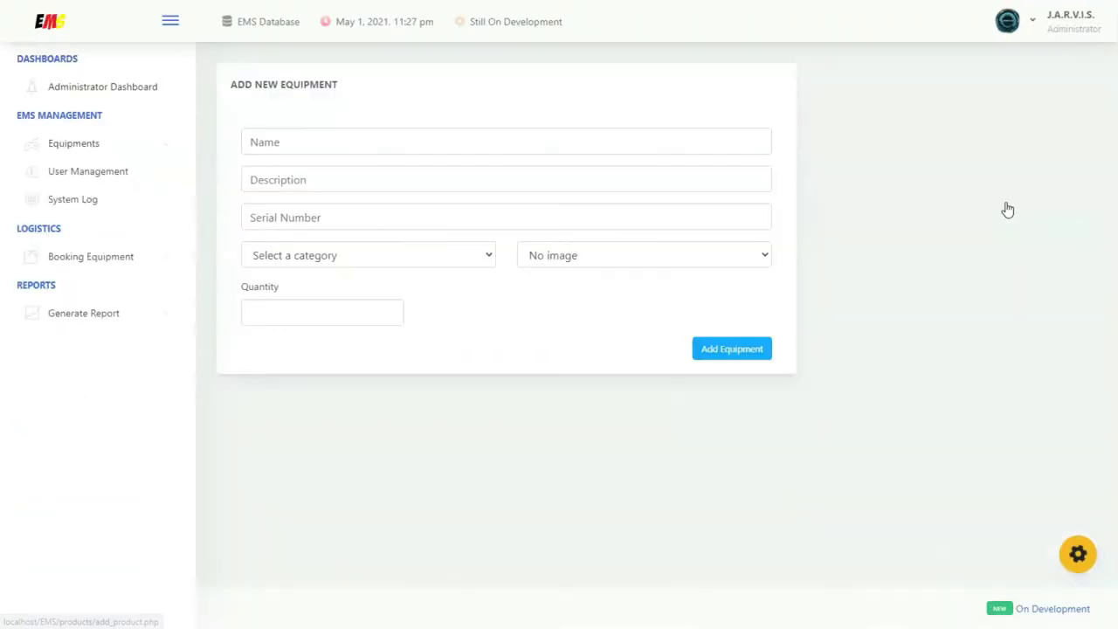
left_click(438, 143)
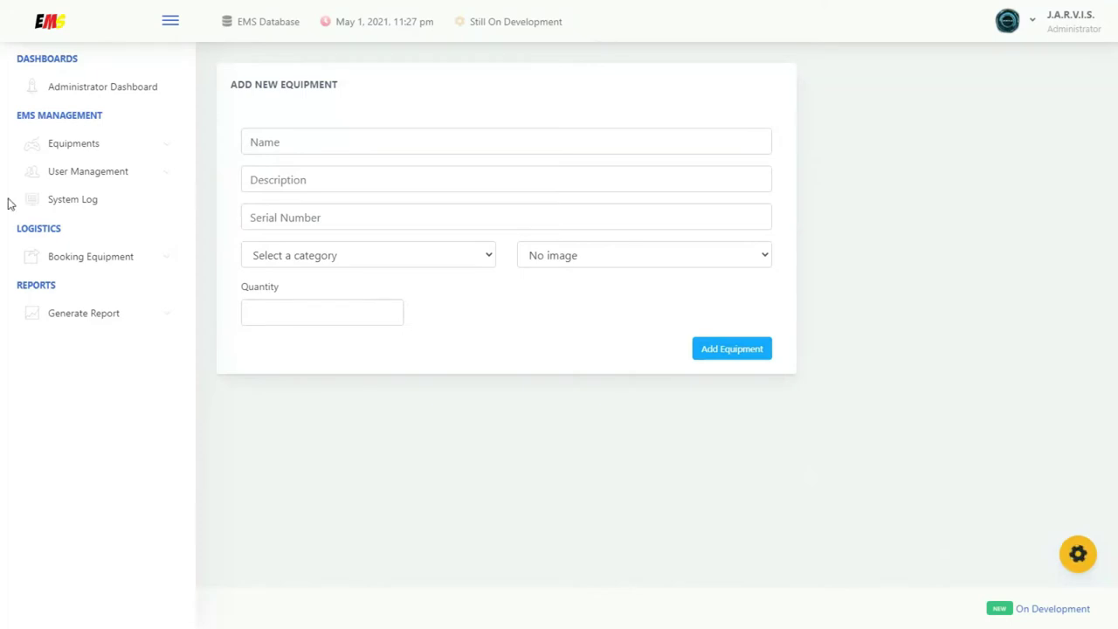
left_click(271, 149)
type("RoboMaster S1")
left_click(297, 182)
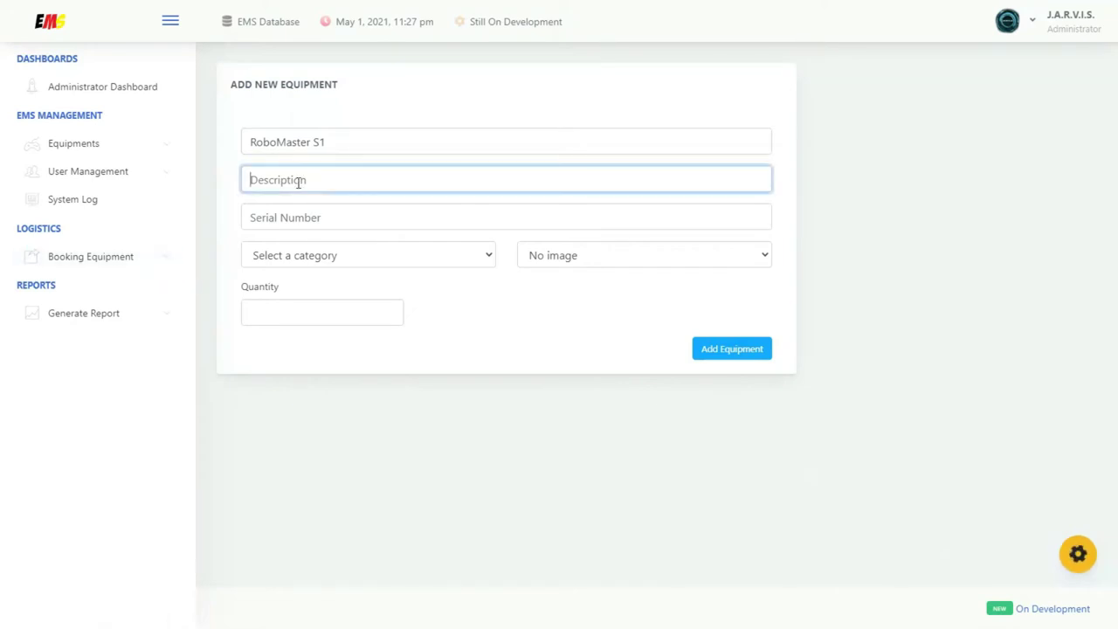
key("ctrl+v")
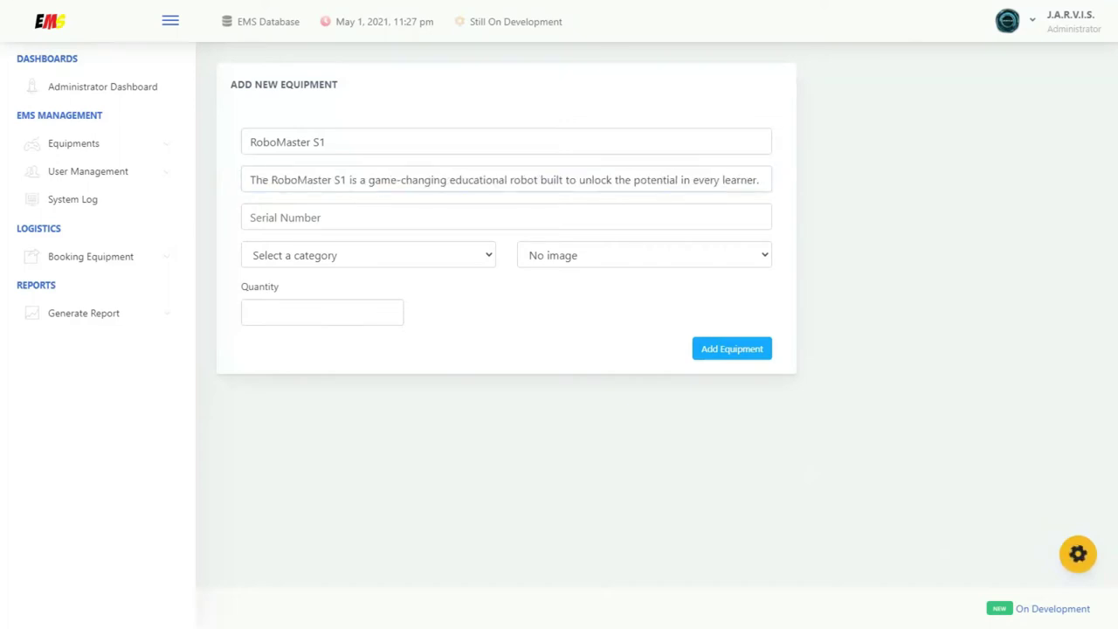
left_click(288, 210)
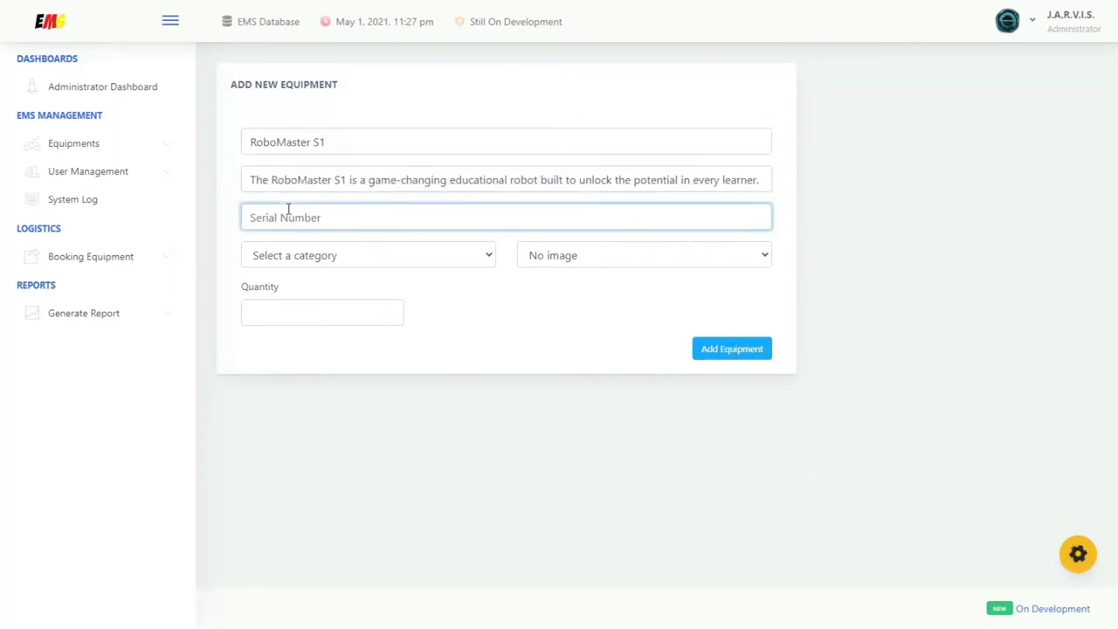
key("ctrl+v")
Assign the Robot category, the RoboMaster.jpg image and quantity 1, then save the equipment
left_click(344, 260)
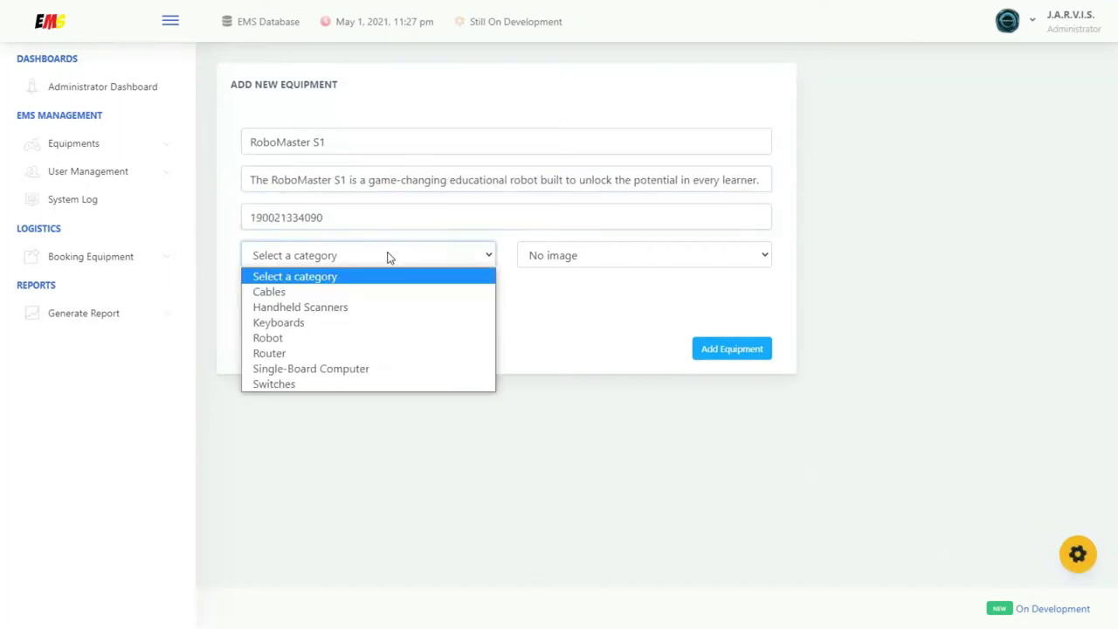
left_click(317, 339)
left_click(603, 265)
scroll(631, 334, "down", 5)
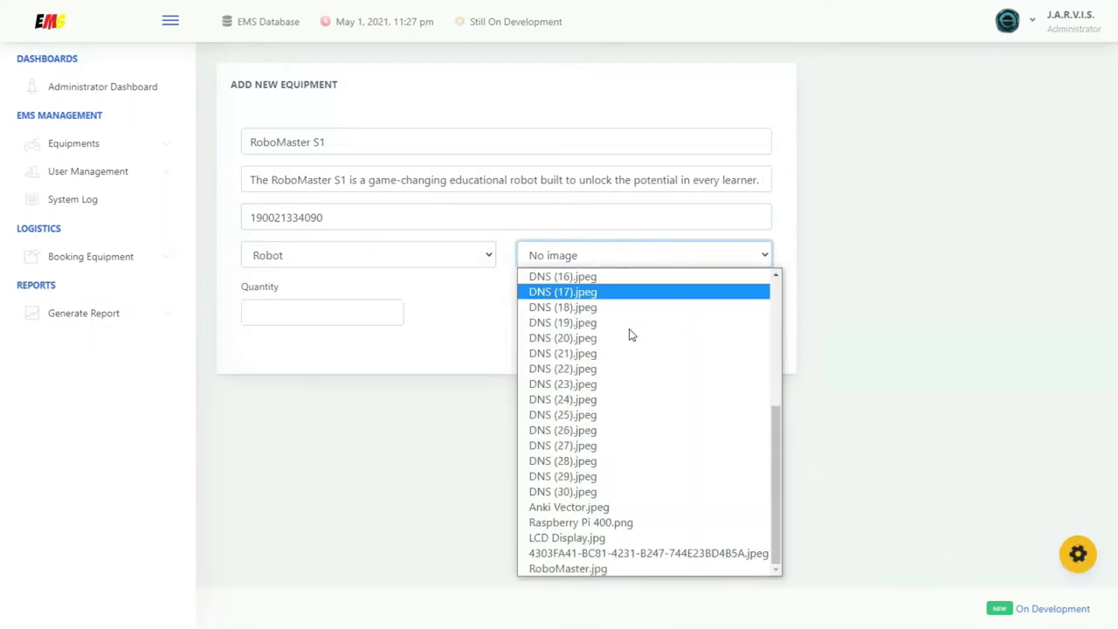
left_click(603, 568)
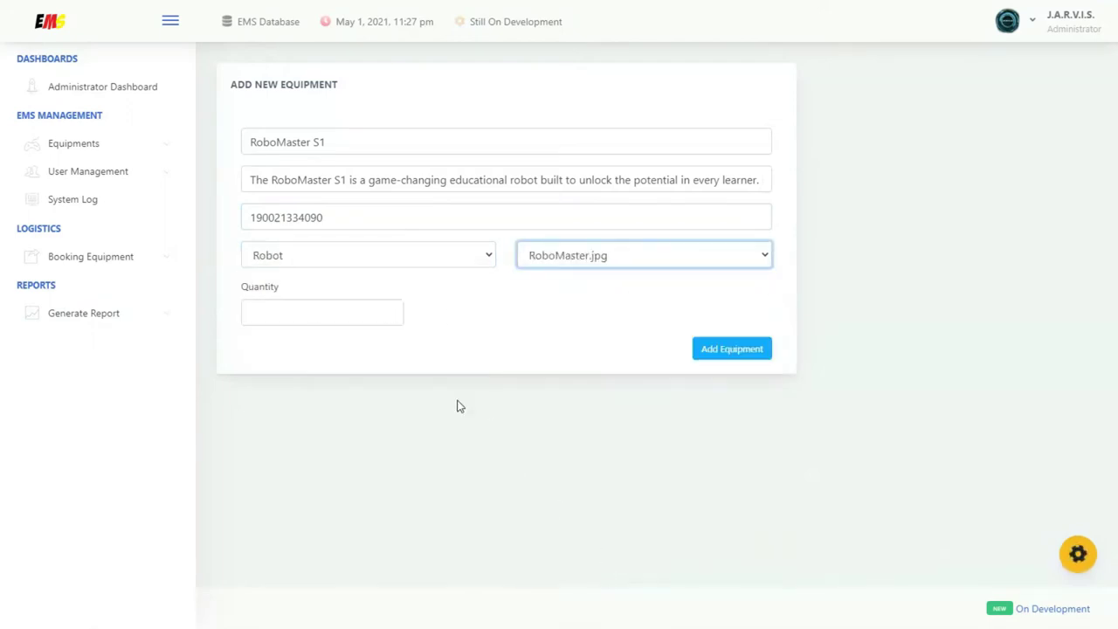
left_click(326, 315)
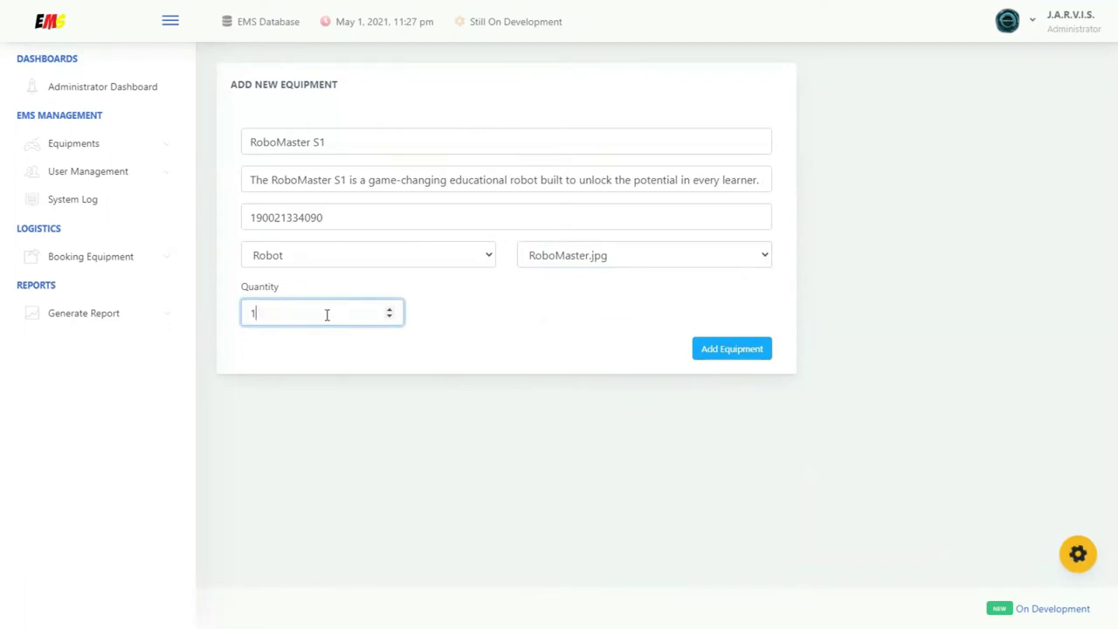
left_click(738, 349)
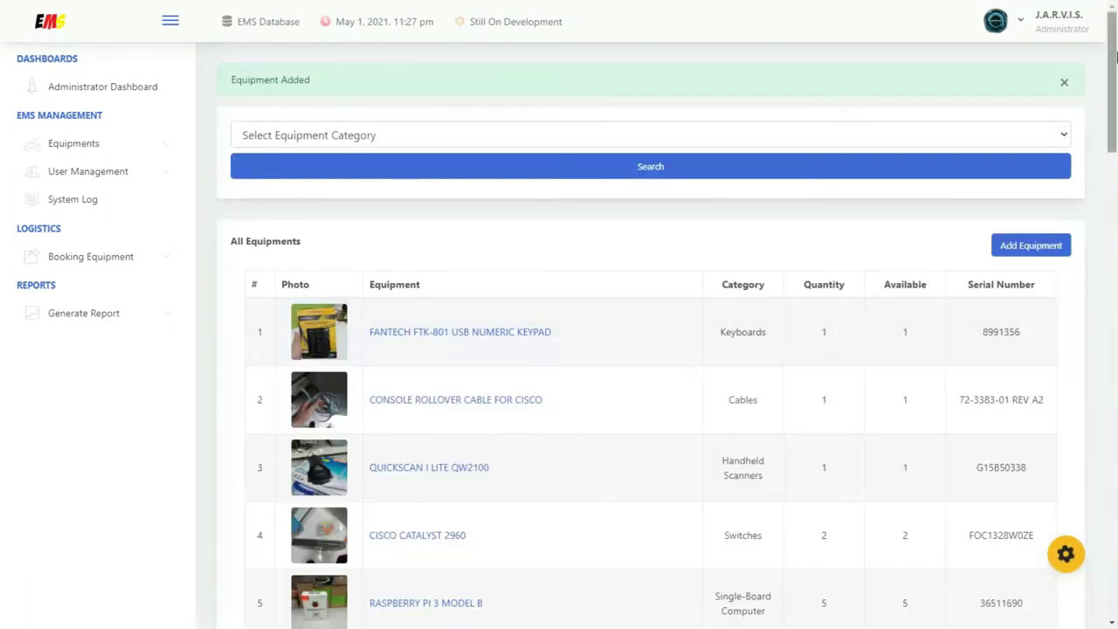
Prefix the ROBOMASTER S1 record's name with DJI, making it 'DJI ROBOMASTER S1'
left_click_drag(1111, 54, 1036, 500)
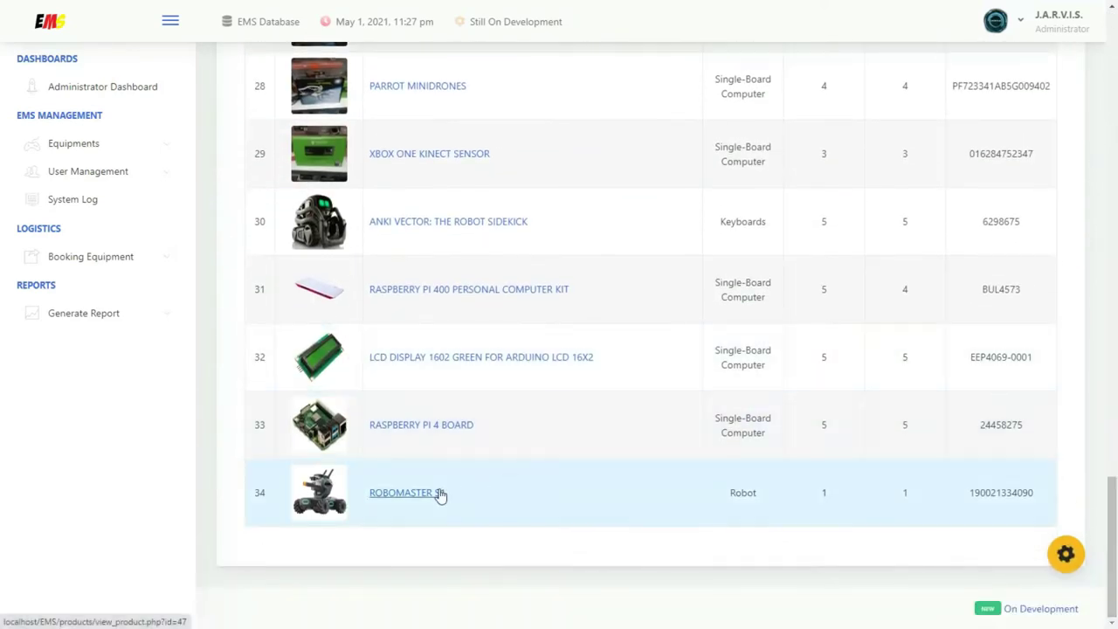
left_click(440, 494)
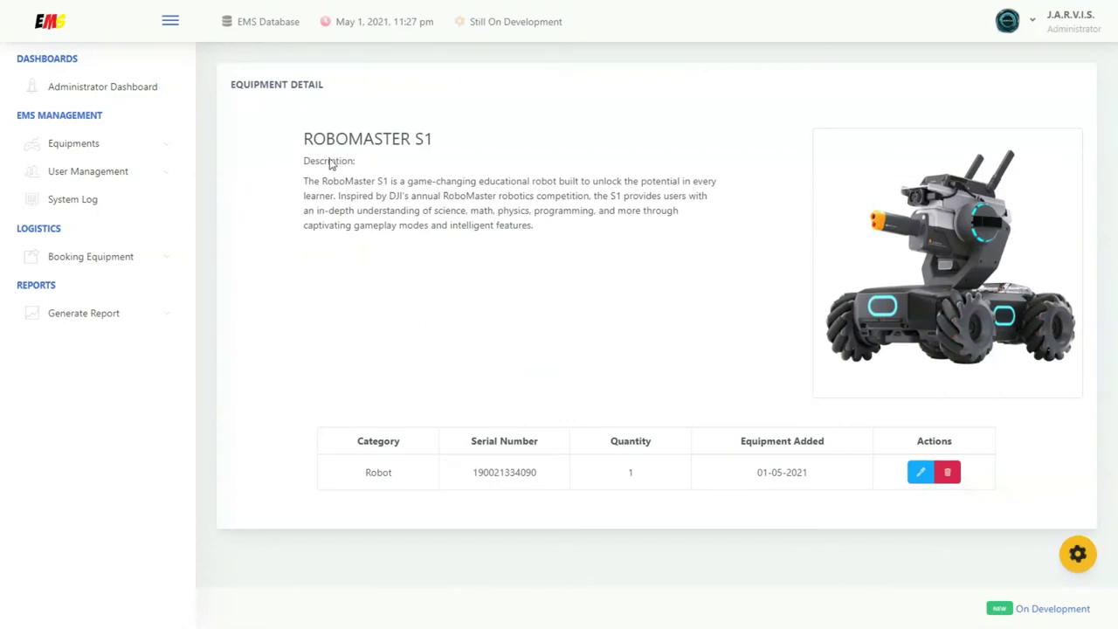
triple_click(439, 141)
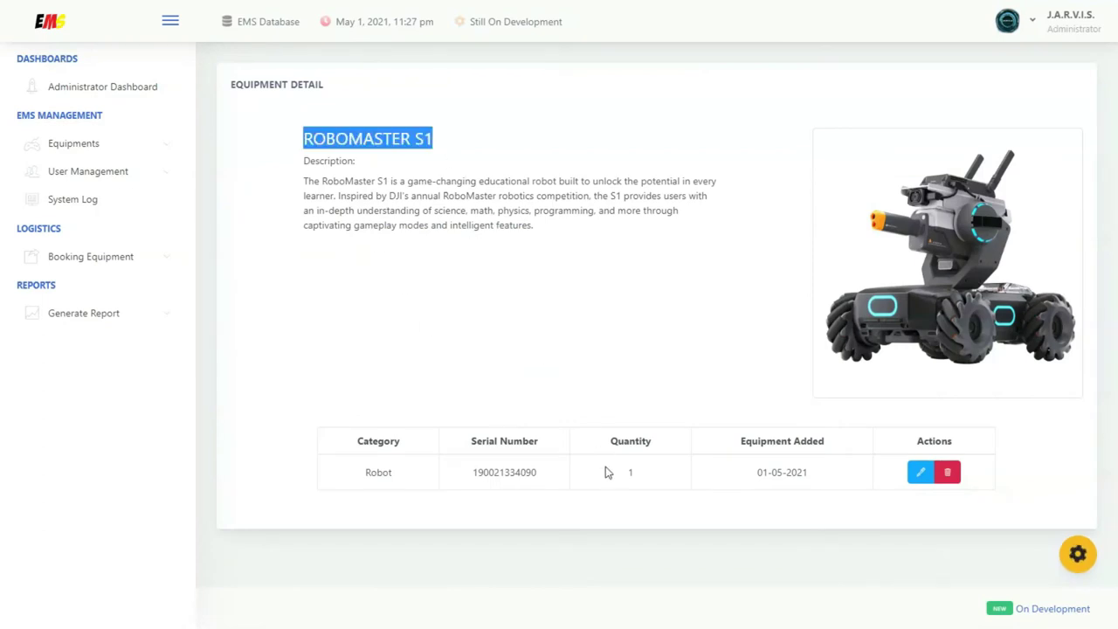
left_click_drag(612, 472, 642, 479)
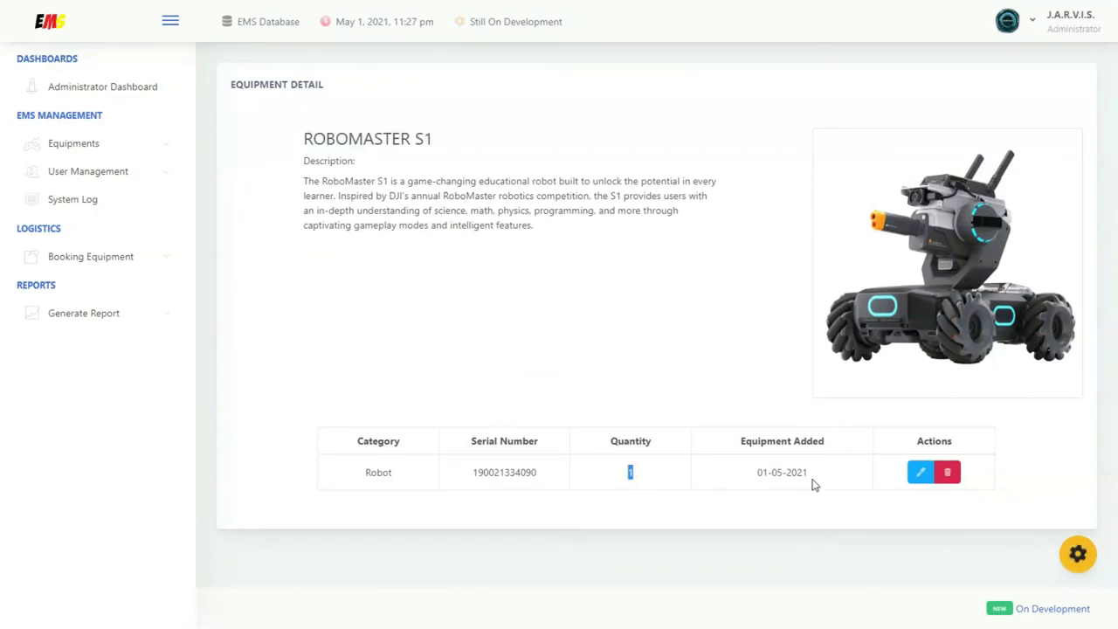
left_click(919, 471)
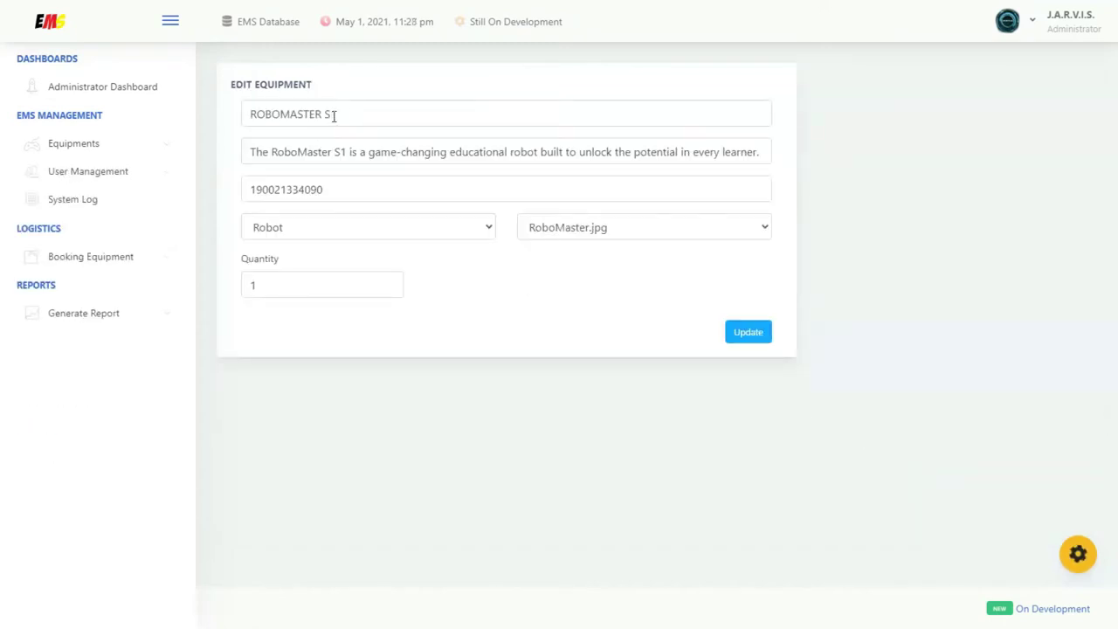
left_click(250, 113)
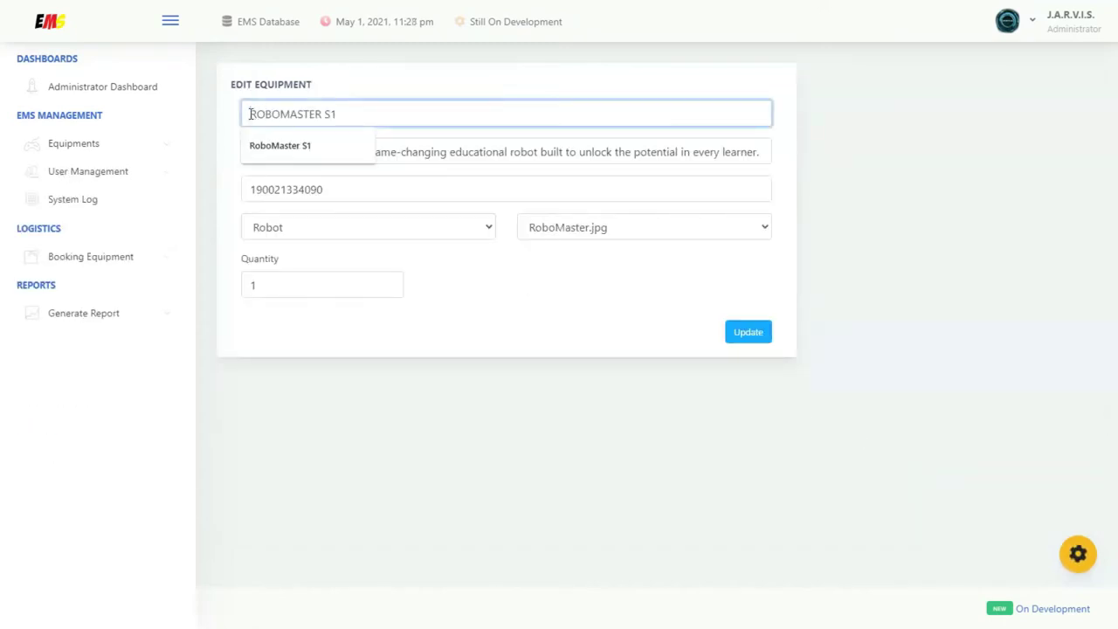
type("DJI")
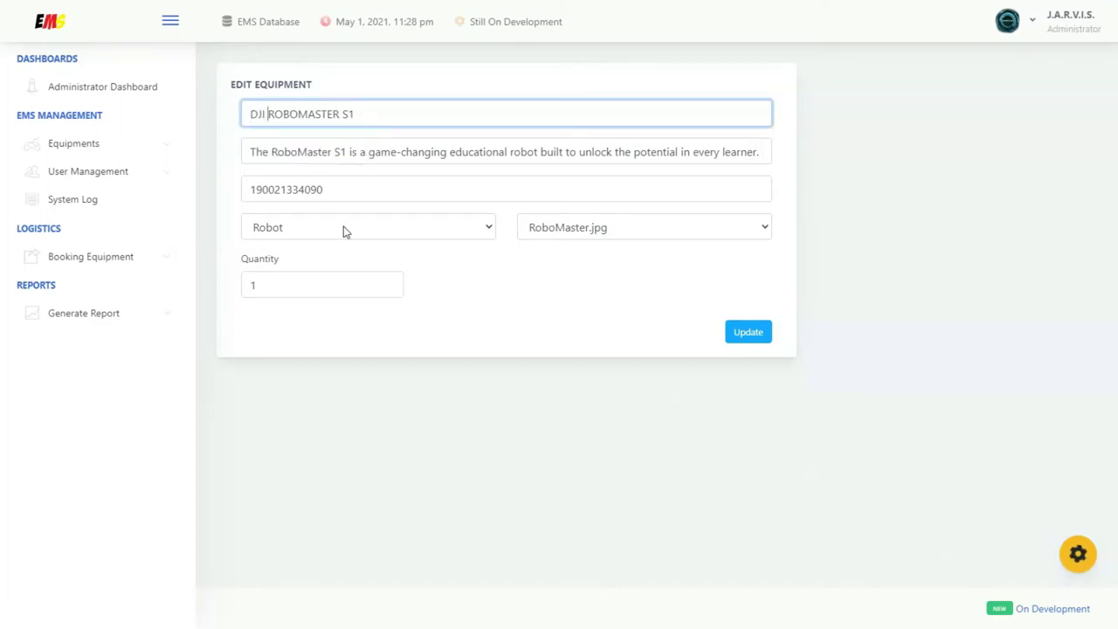
left_click(754, 337)
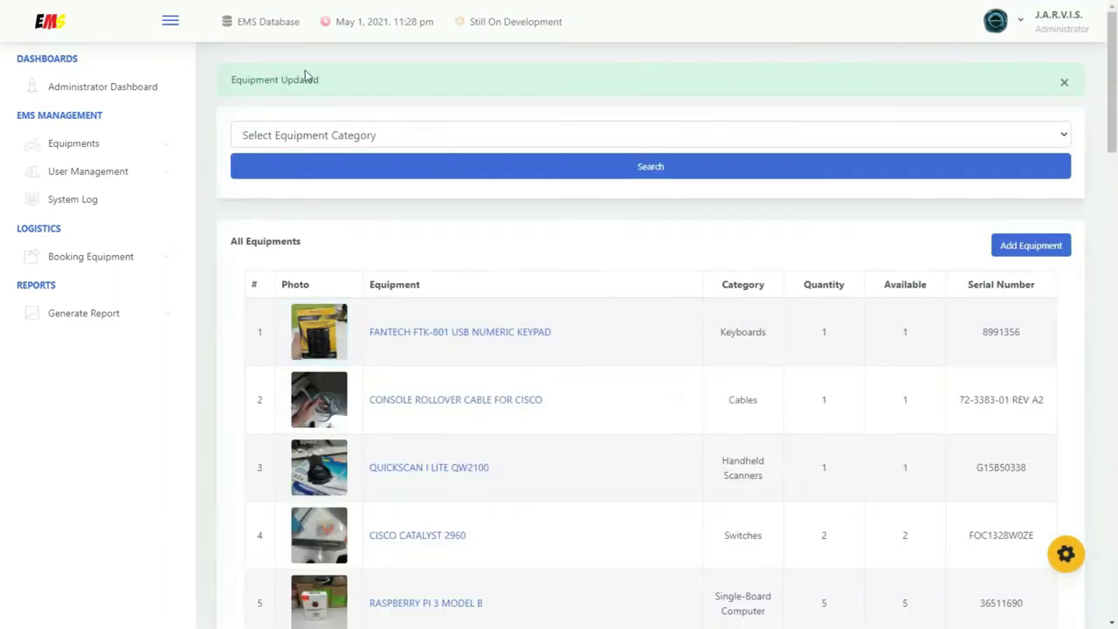
Filter equipment by the Robot category and delete the DJI ROBOMASTER S1 record
left_click(638, 135)
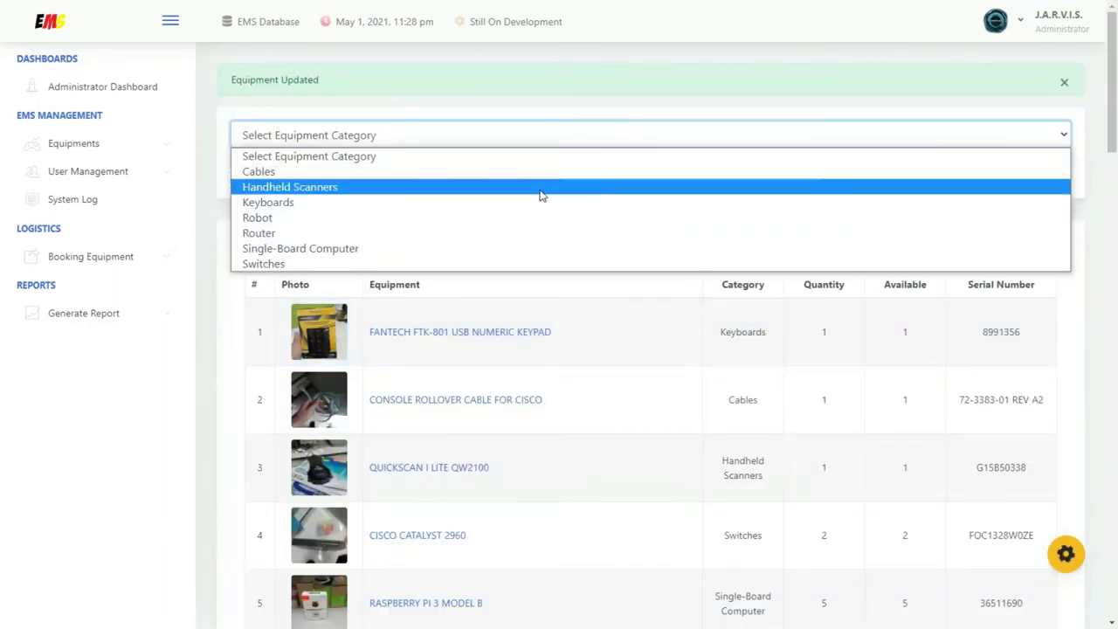
left_click(529, 218)
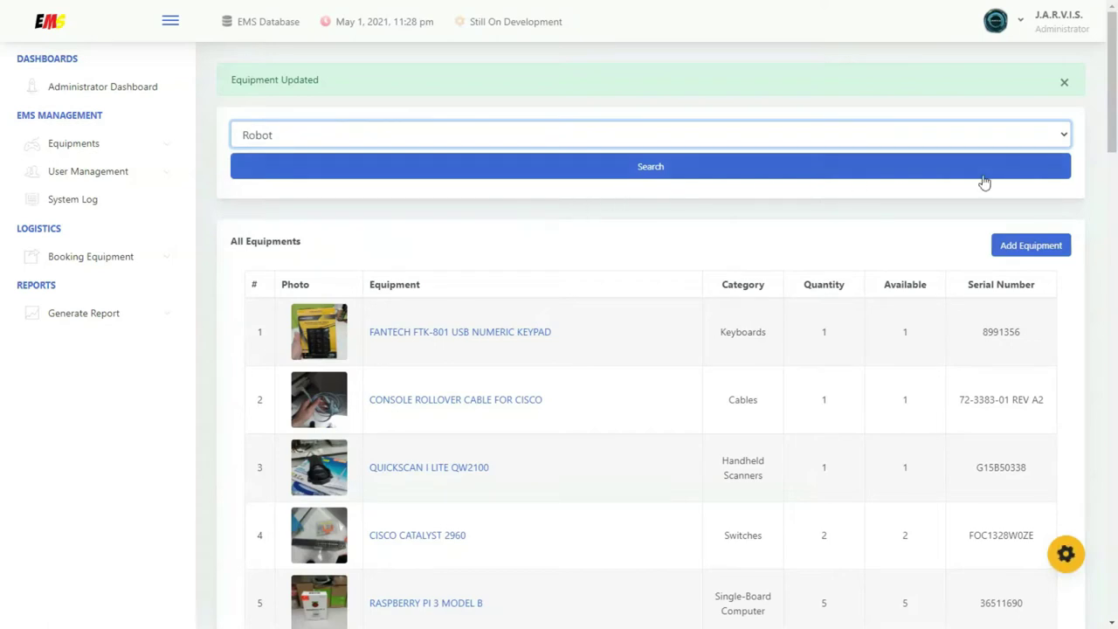
left_click(673, 170)
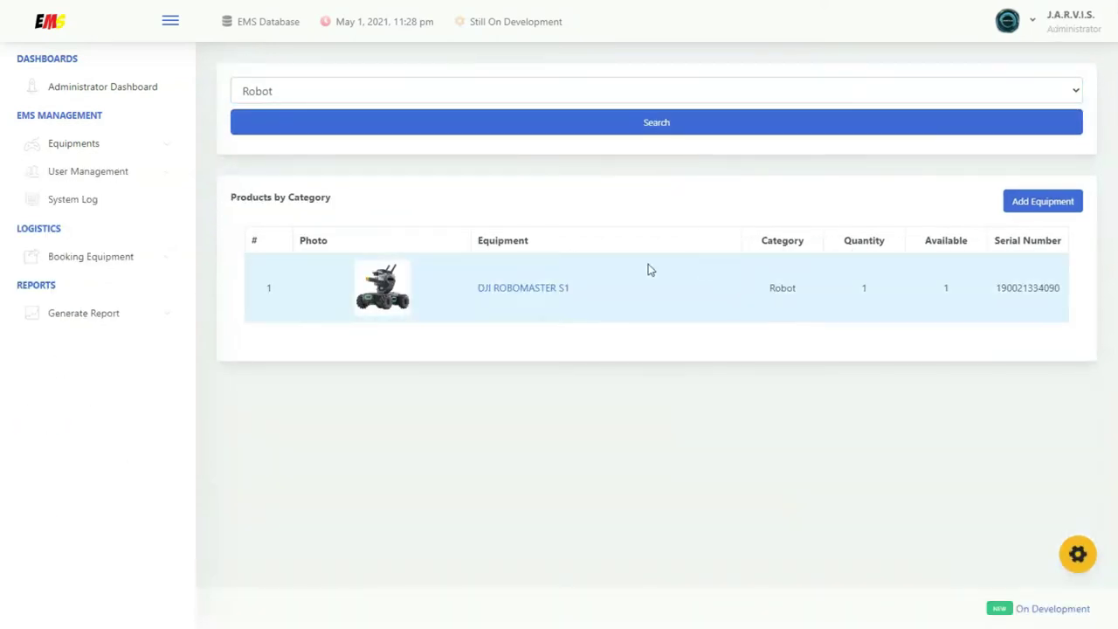
left_click(536, 287)
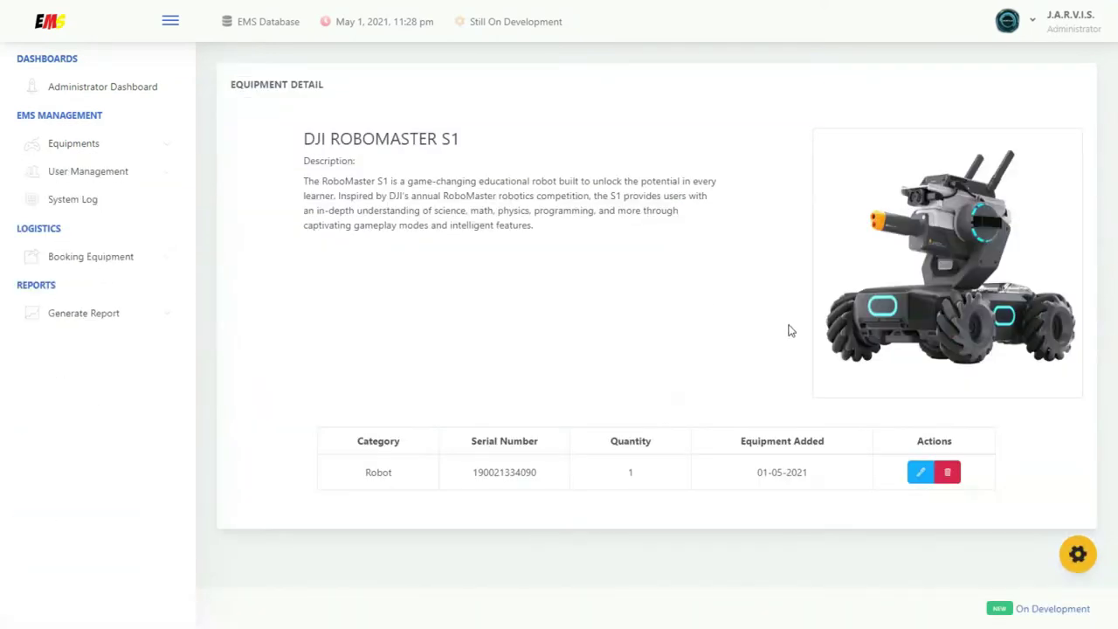
left_click(949, 479)
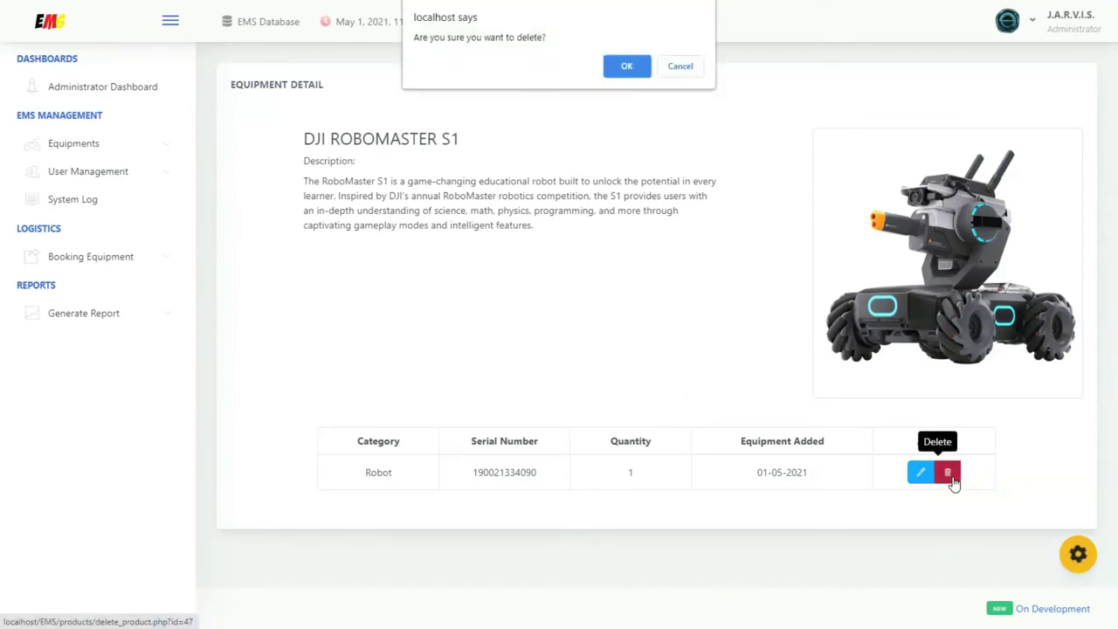
left_click(627, 67)
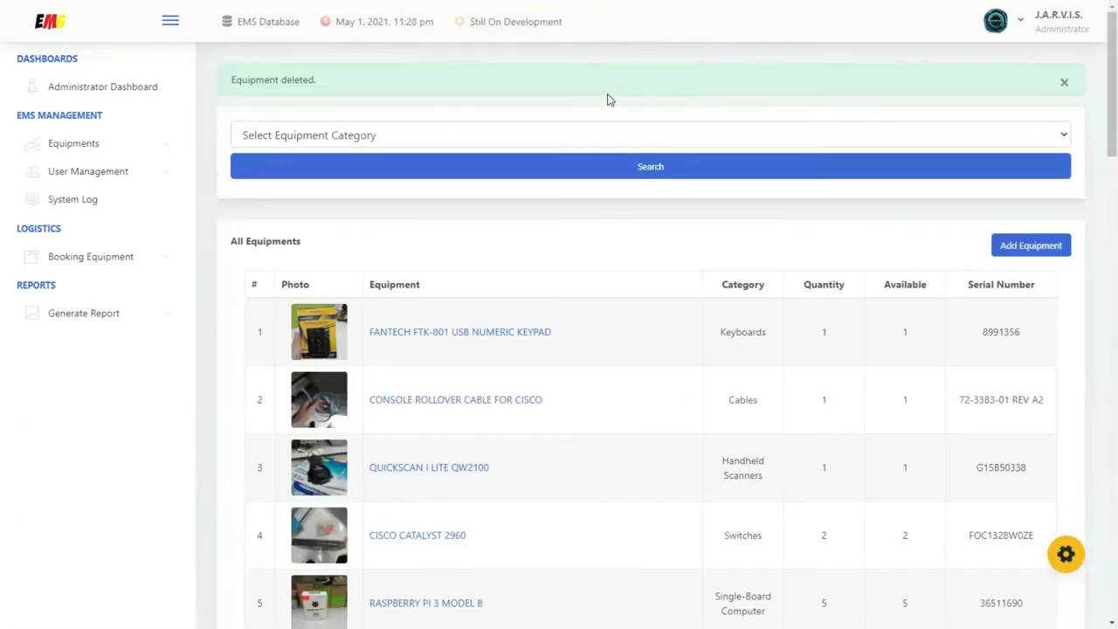
Search the Robot category again to confirm it is empty, then bring up the categories page
left_click(1030, 135)
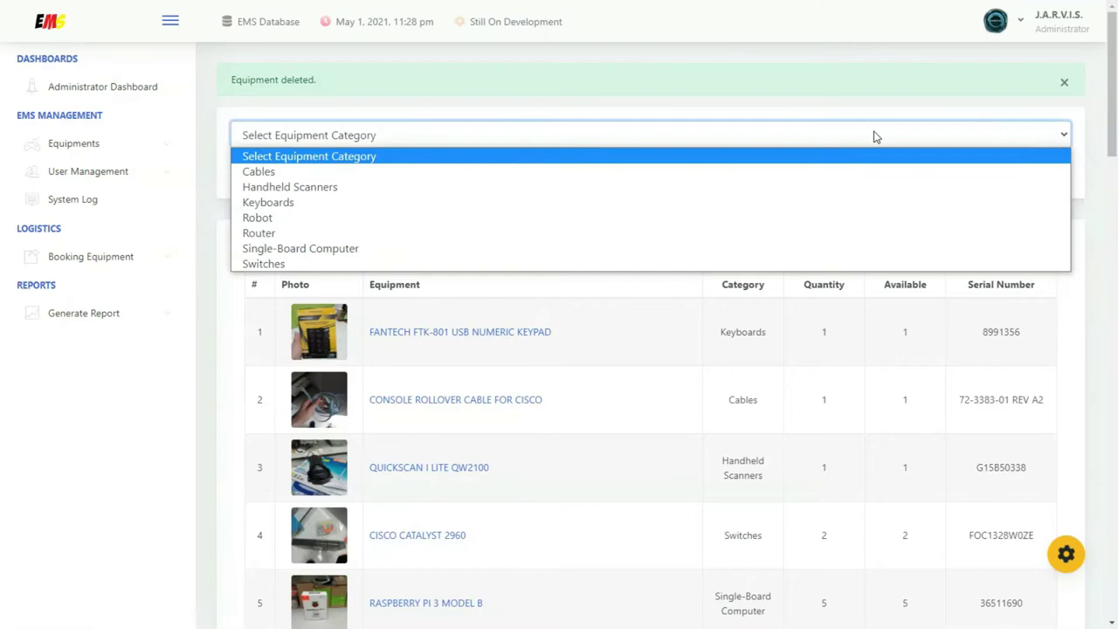
left_click(553, 217)
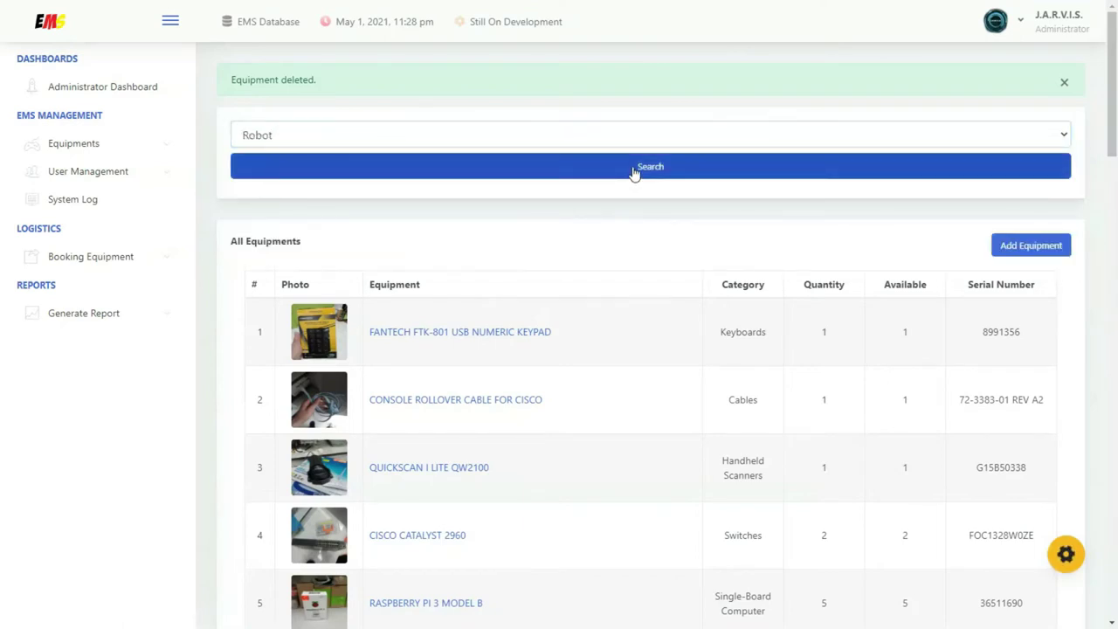
left_click(634, 167)
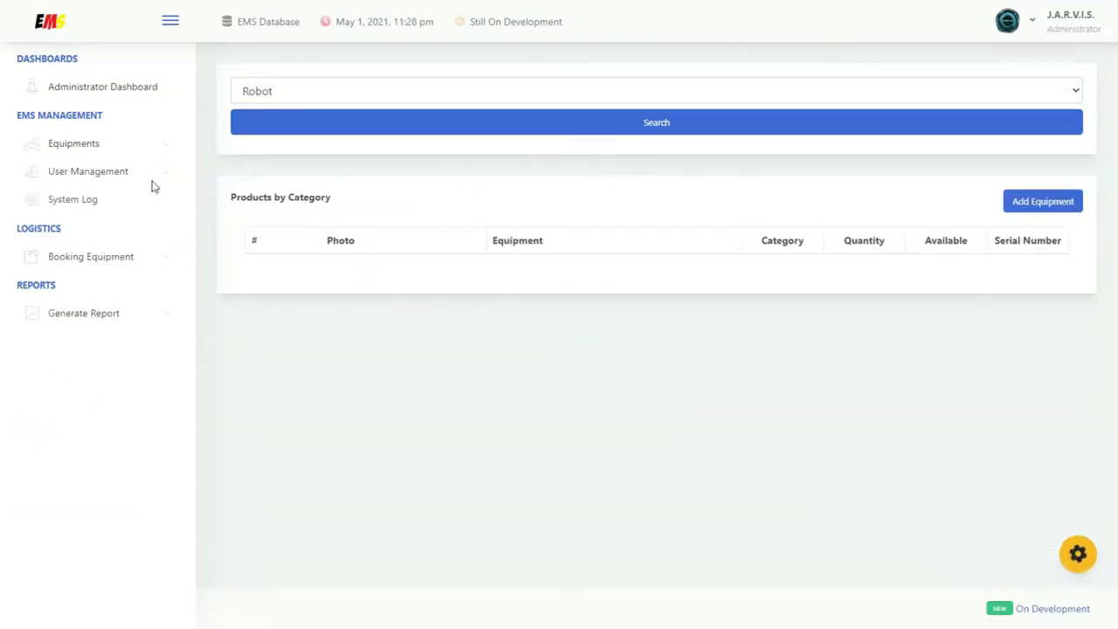
left_click(97, 149)
left_click(93, 201)
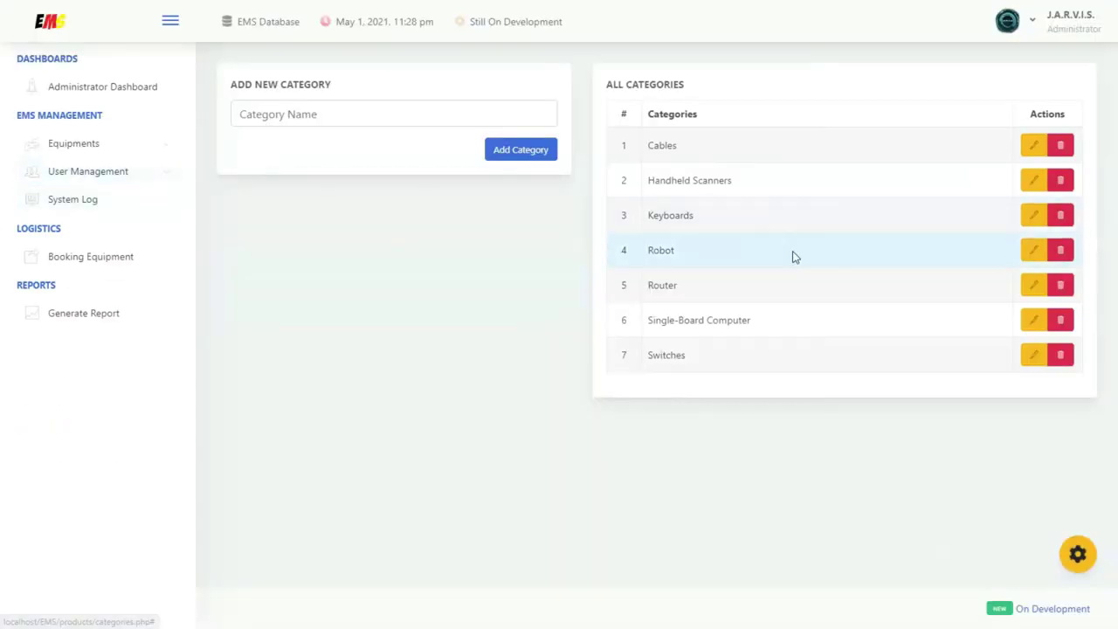
Remove the Robot category and log back in with the administrator username
left_click(1059, 251)
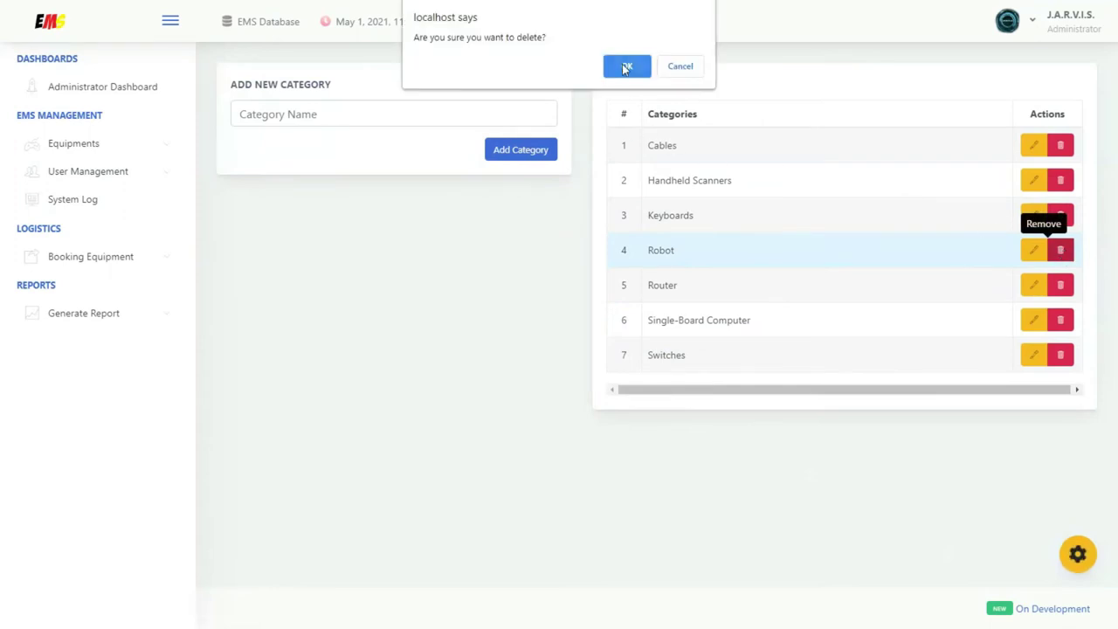
left_click(623, 69)
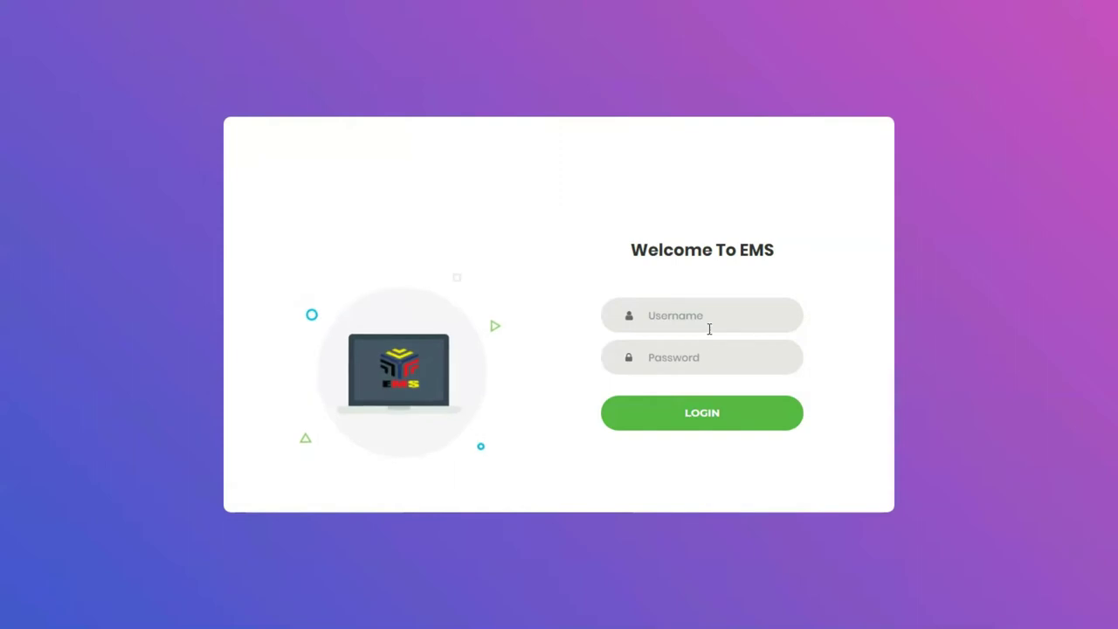
left_click(710, 324)
type("jarvis")
key("Tab")
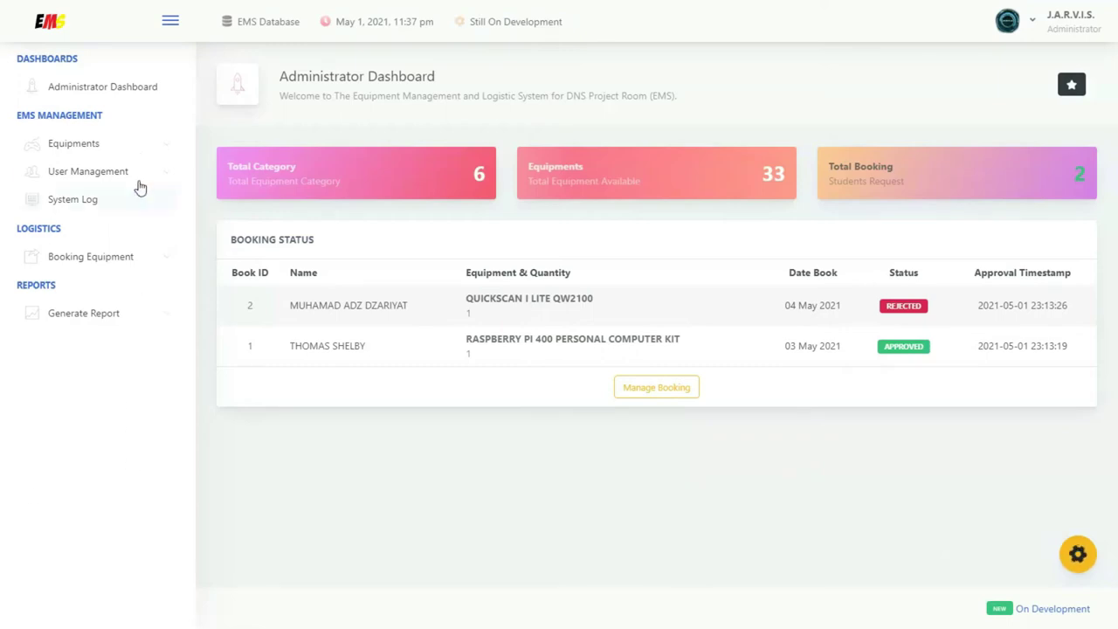
Navigate via User Management to the Users list
left_click(143, 170)
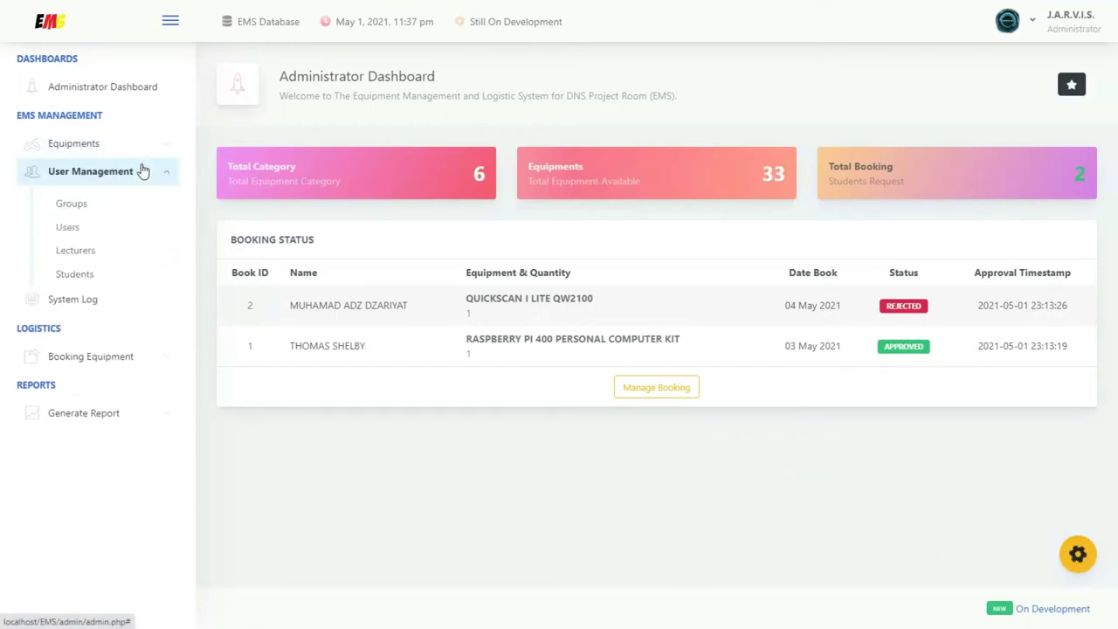
left_click(113, 202)
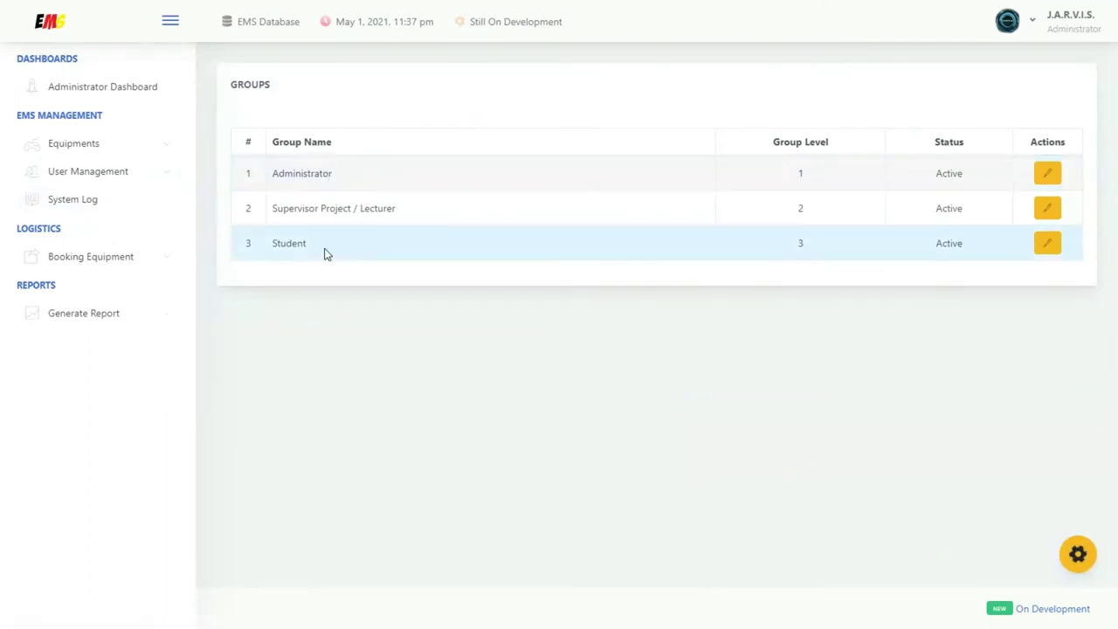
left_click(154, 189)
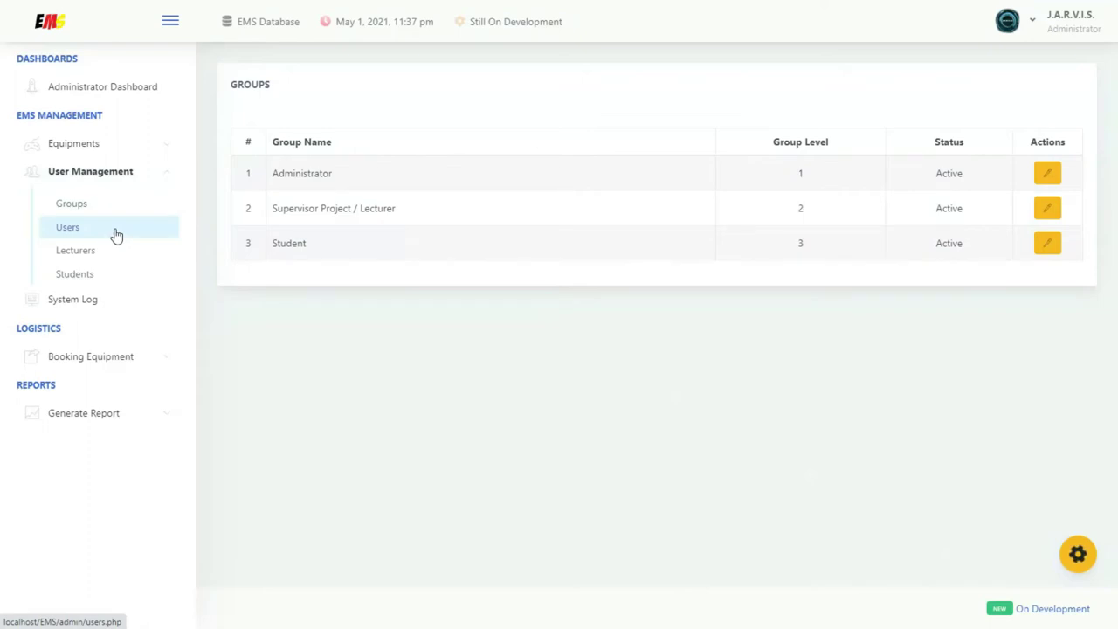
left_click(116, 236)
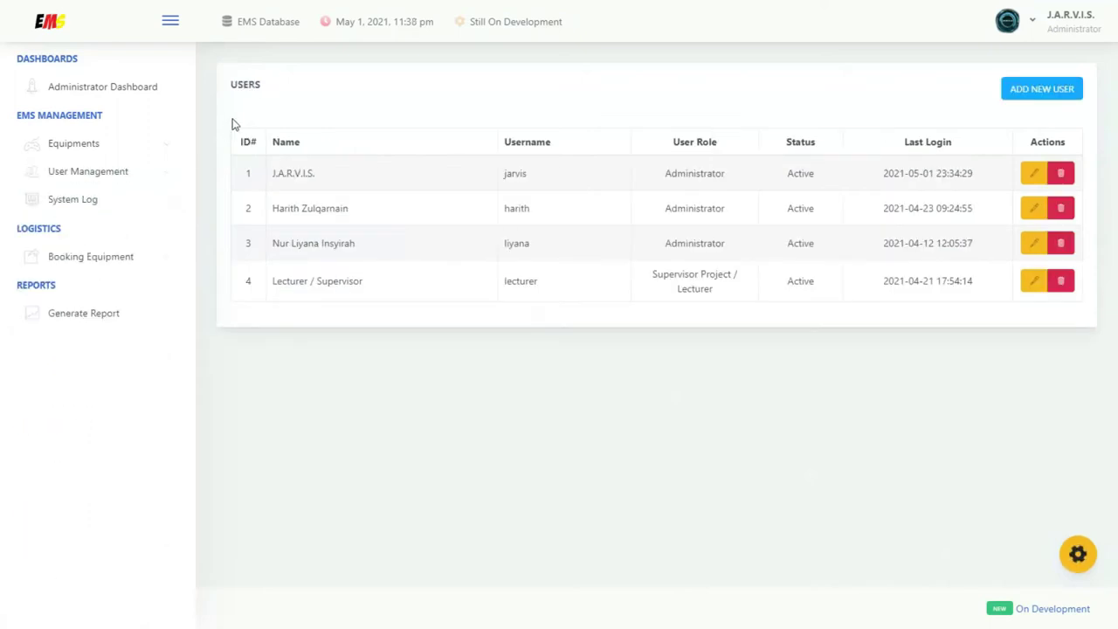
left_click_drag(229, 91, 271, 90)
left_click(565, 114)
Fill in a new user with name EMS TESTER, username TESTER and a password
left_click(1042, 91)
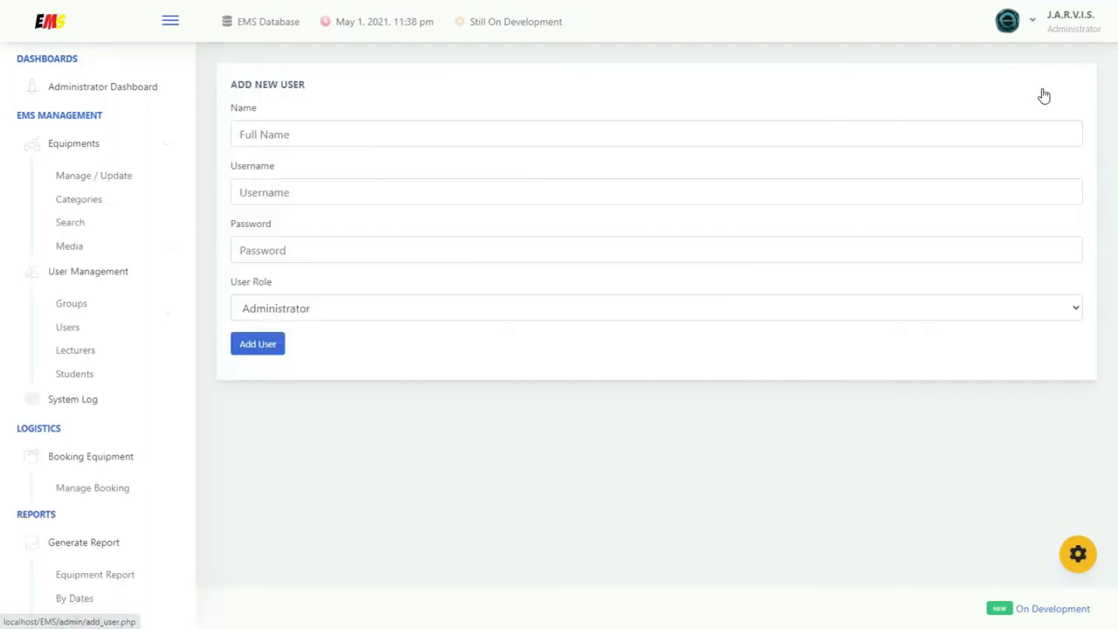
left_click(517, 131)
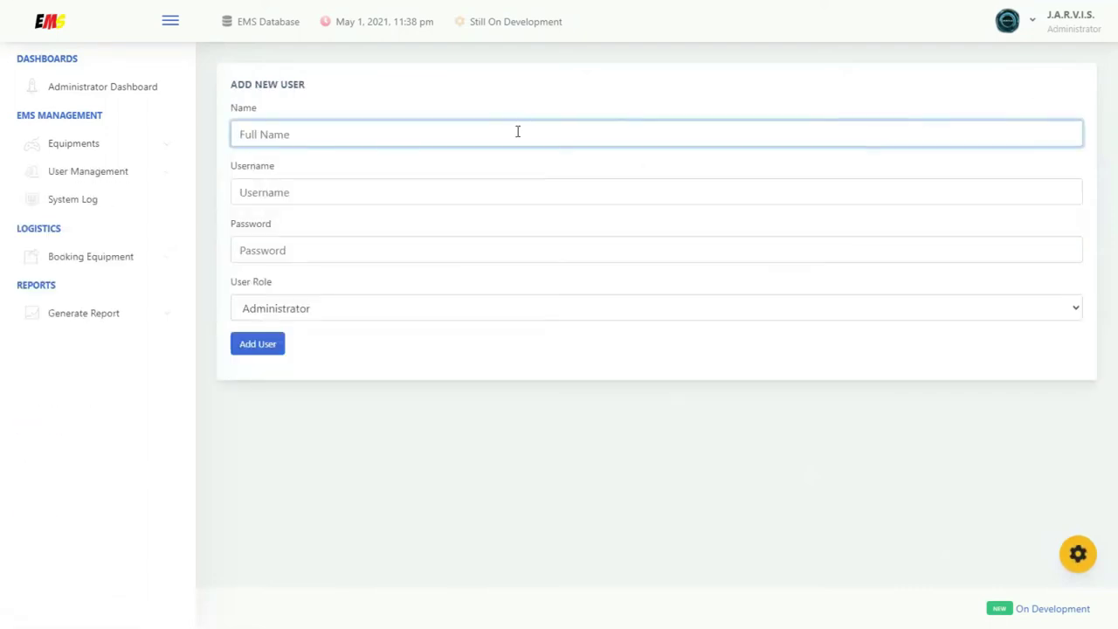
type("EM")
left_click(394, 182)
type("TESTER")
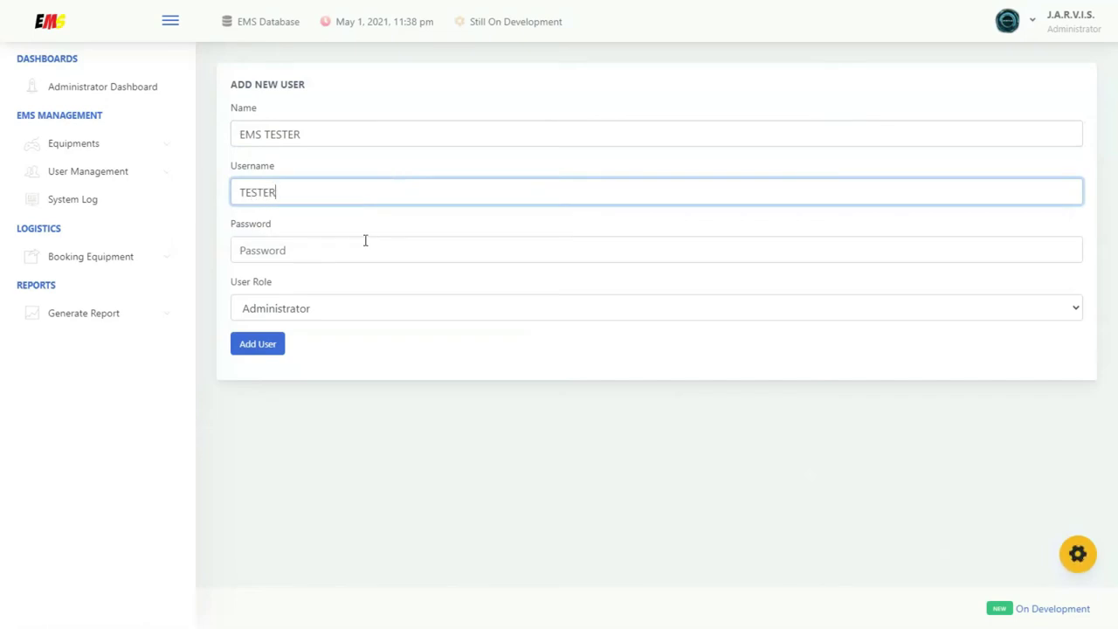
left_click(363, 248)
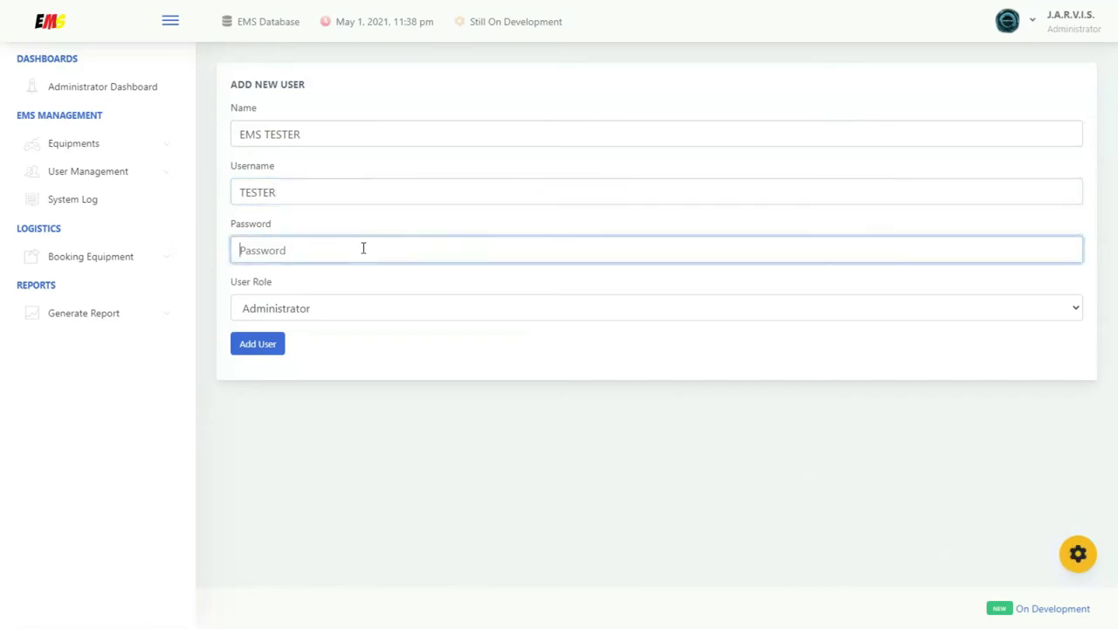
type("123")
key("Tab")
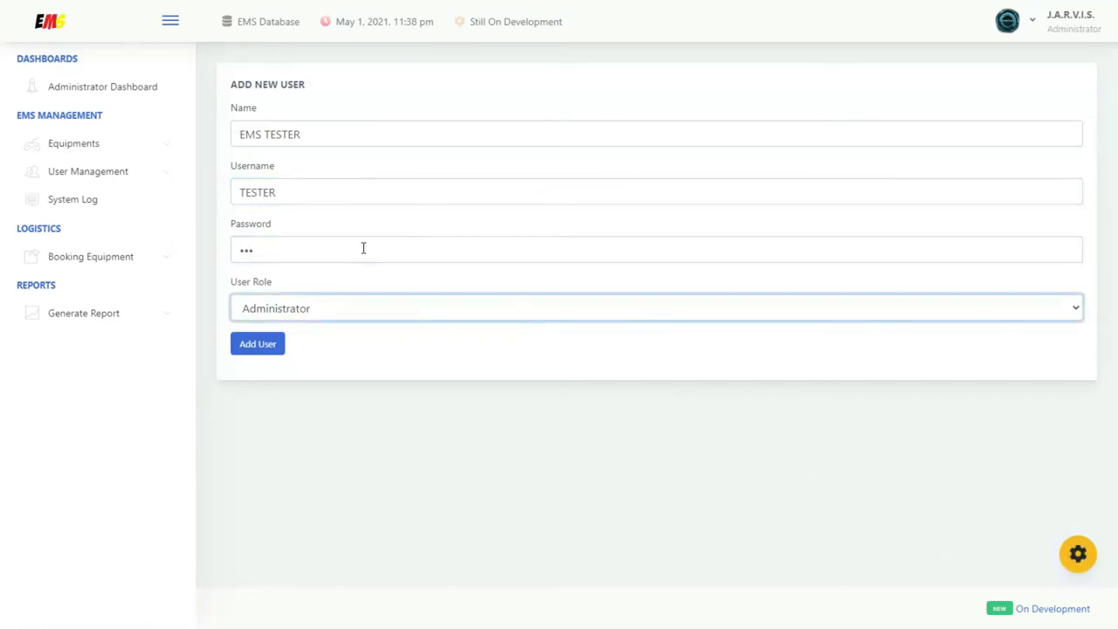
Keep the Administrator role and create the account, confirming EMS TESTER appears in the list
left_click(340, 308)
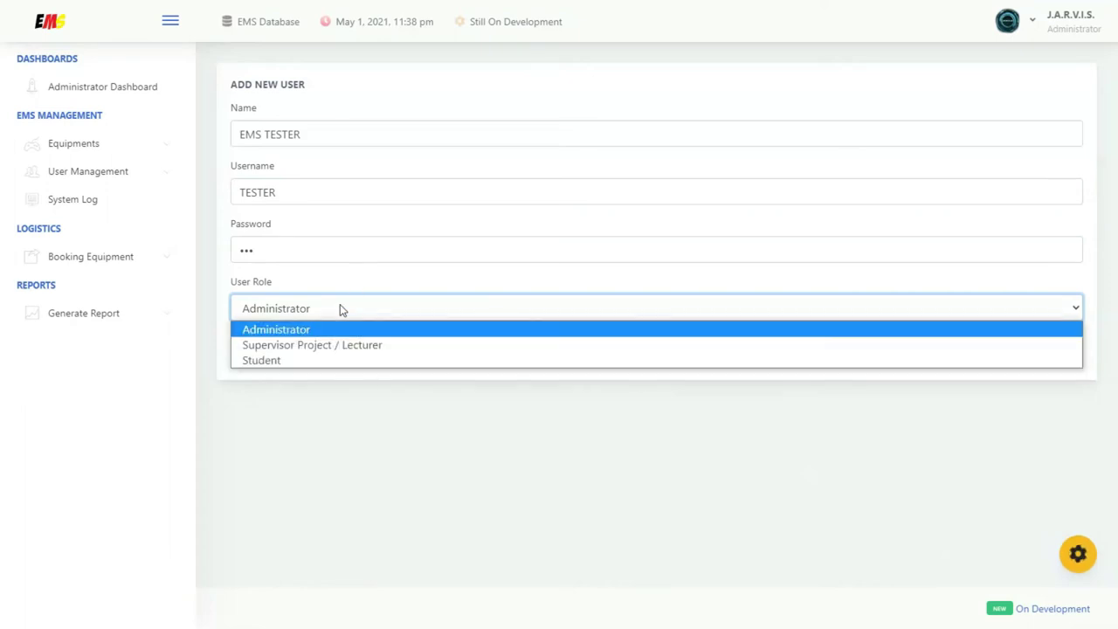
left_click(306, 330)
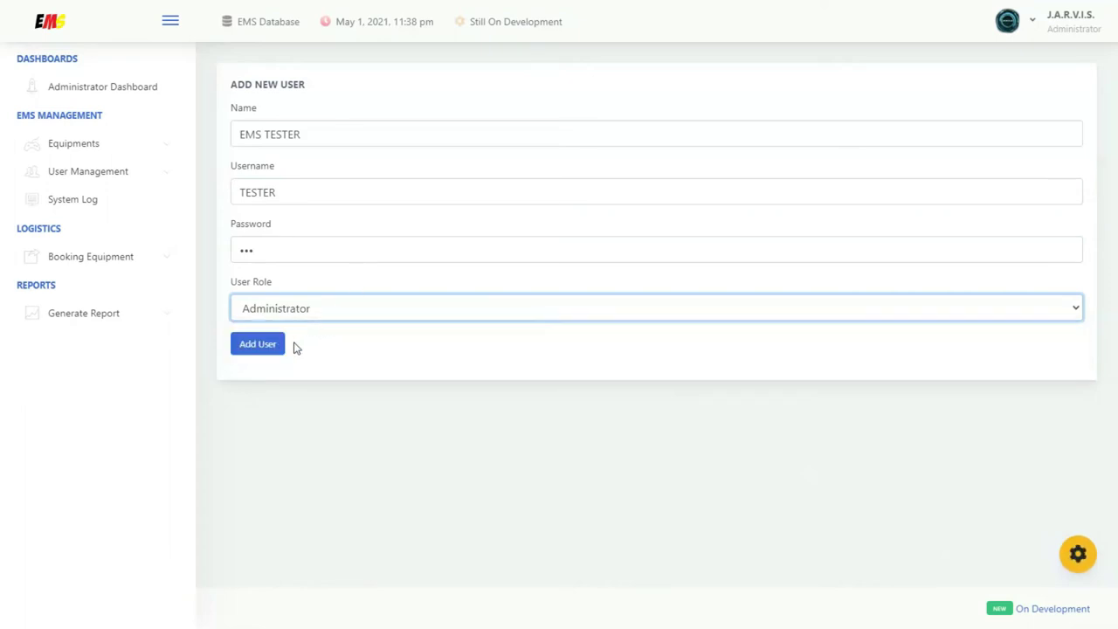
left_click(258, 344)
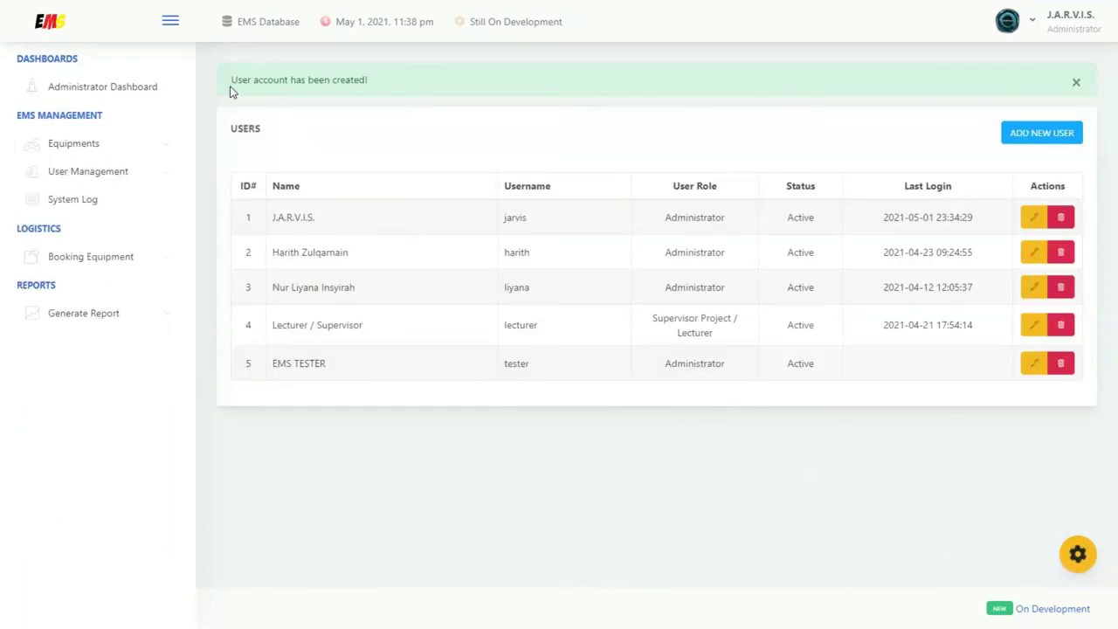
left_click_drag(230, 80, 388, 94)
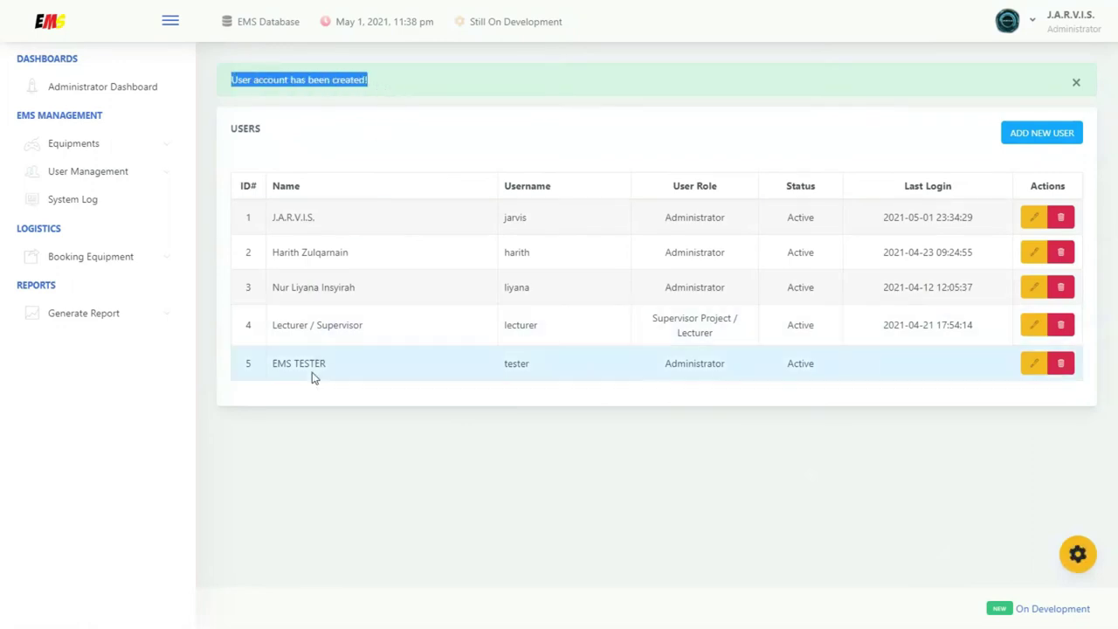
left_click_drag(267, 369, 354, 367)
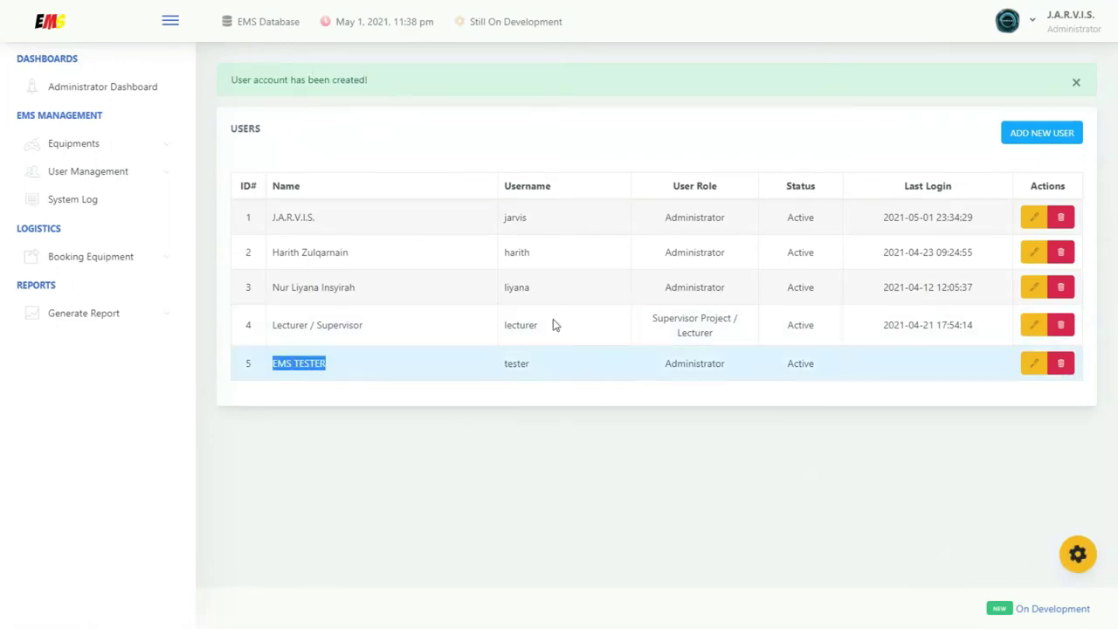
Log out and sign in with the TESTER account, checking the welcome message and header name
left_click(1027, 29)
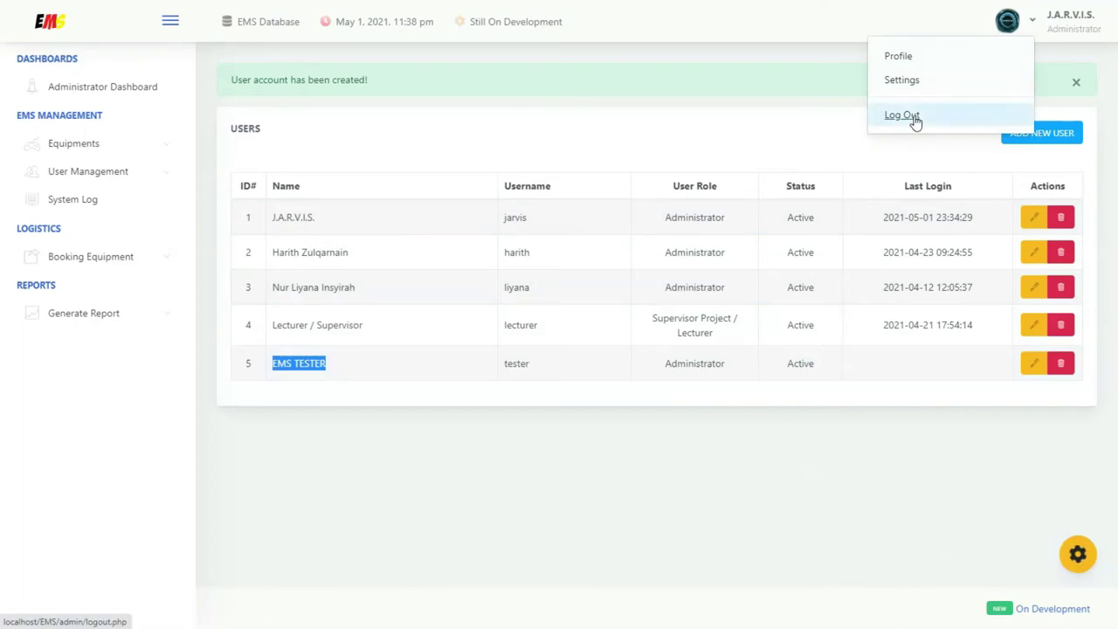
left_click(914, 121)
left_click(721, 319)
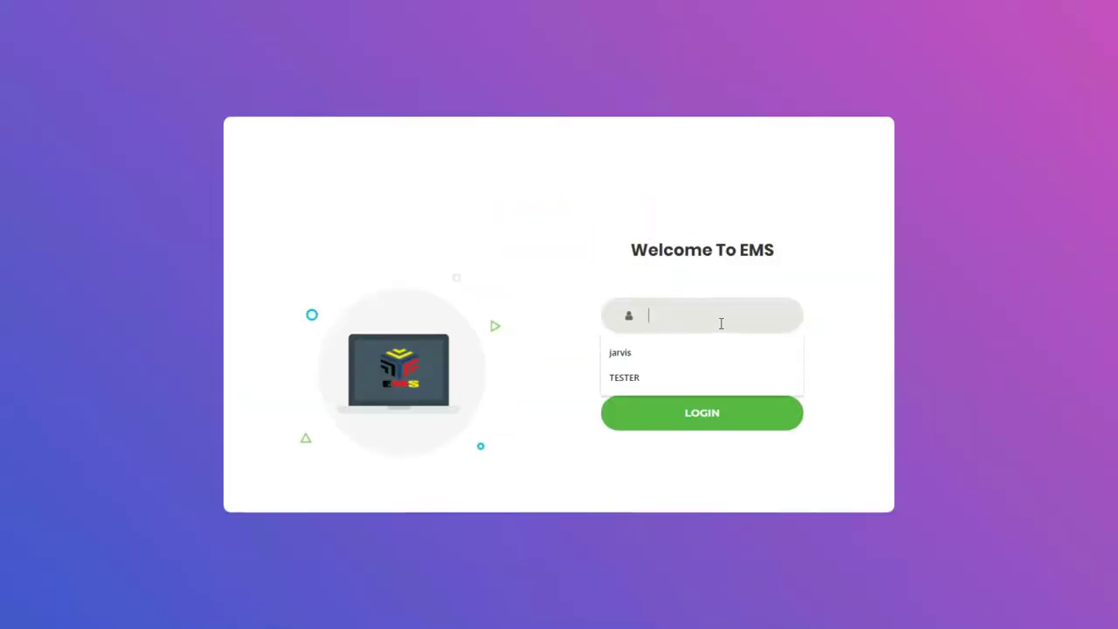
left_click(691, 377)
left_click(703, 356)
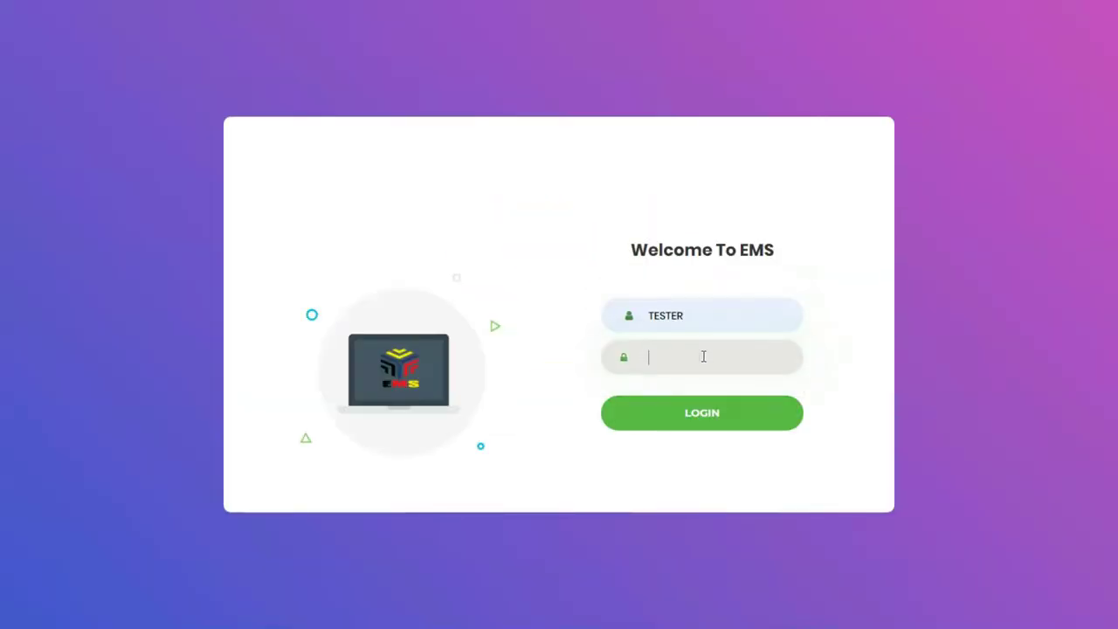
left_click(716, 417)
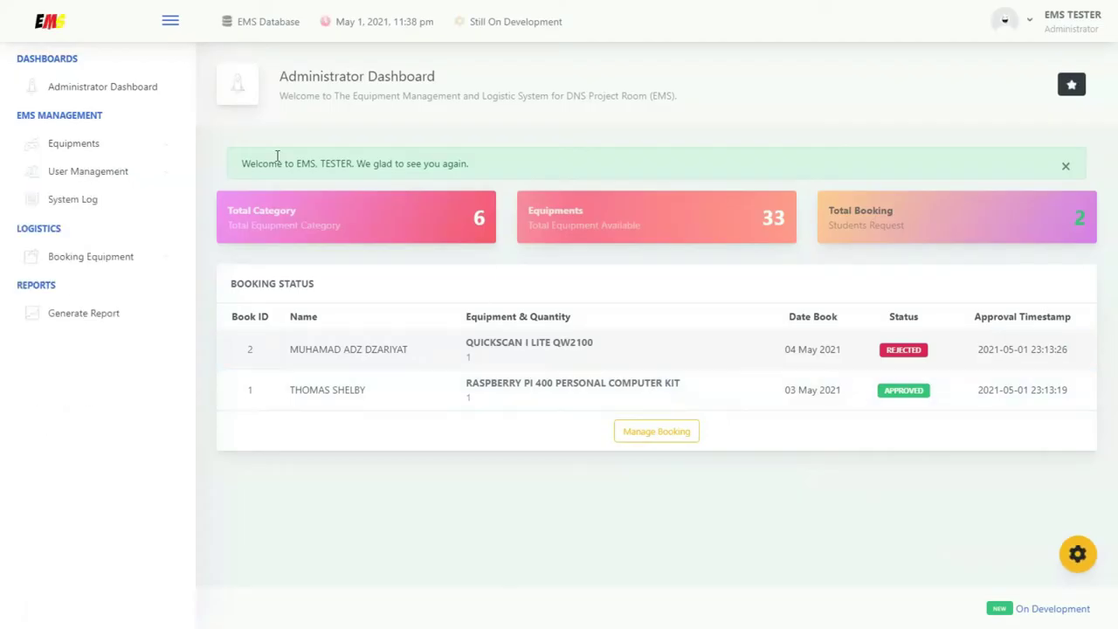
left_click_drag(337, 163, 353, 163)
left_click_drag(1045, 14, 1113, 43)
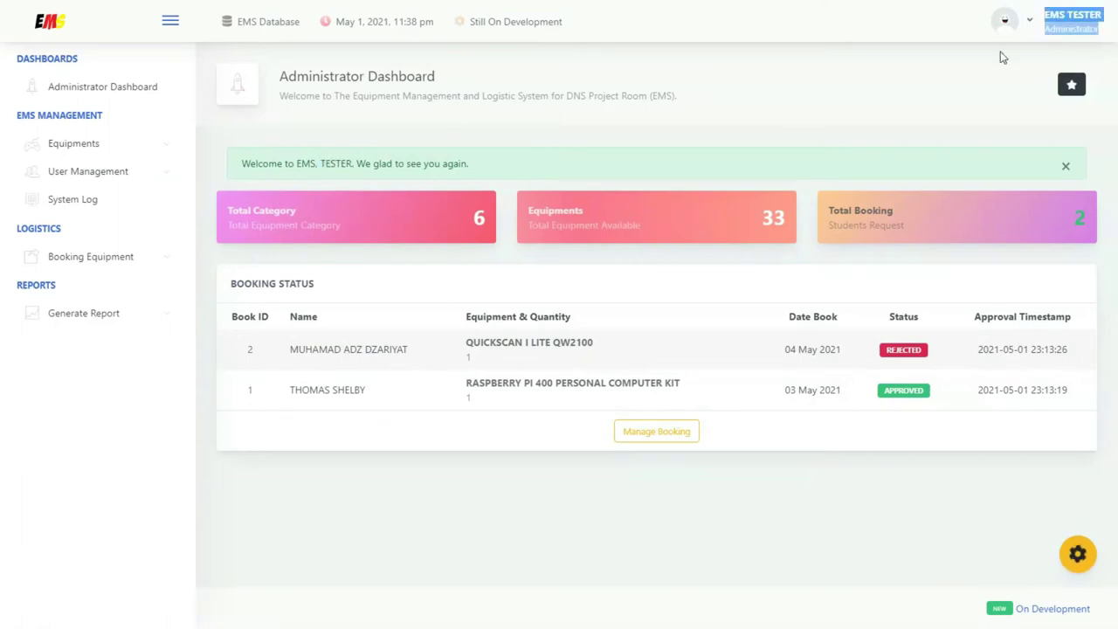
Browse the full equipment list, then go to the tester account's profile page
left_click(116, 151)
left_click(98, 183)
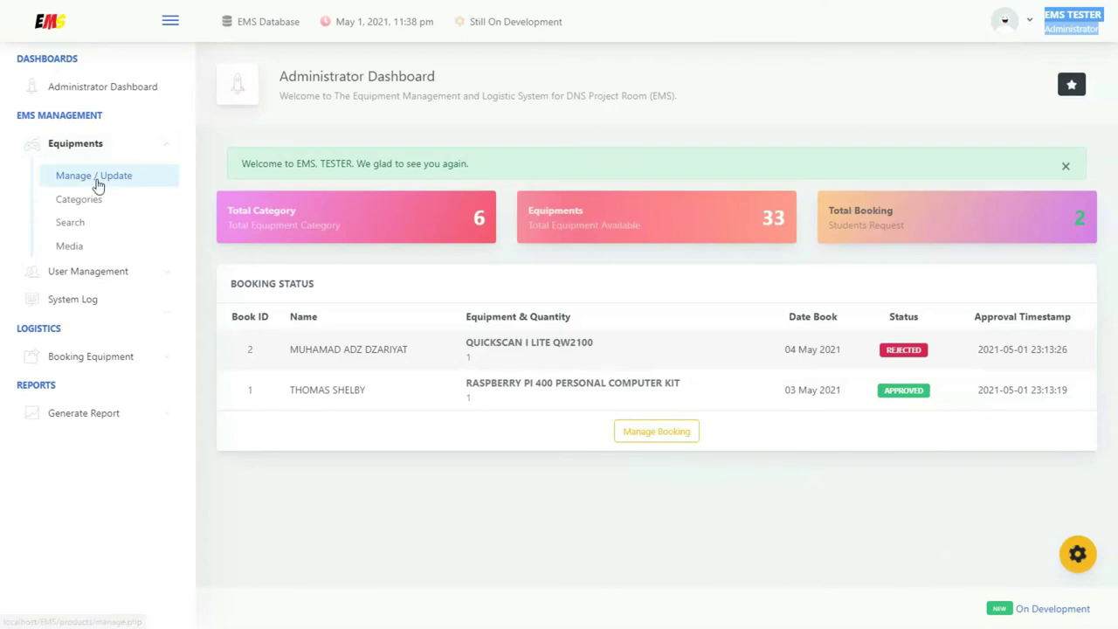
scroll(599, 179, "down", 5)
scroll(599, 179, "down", 15)
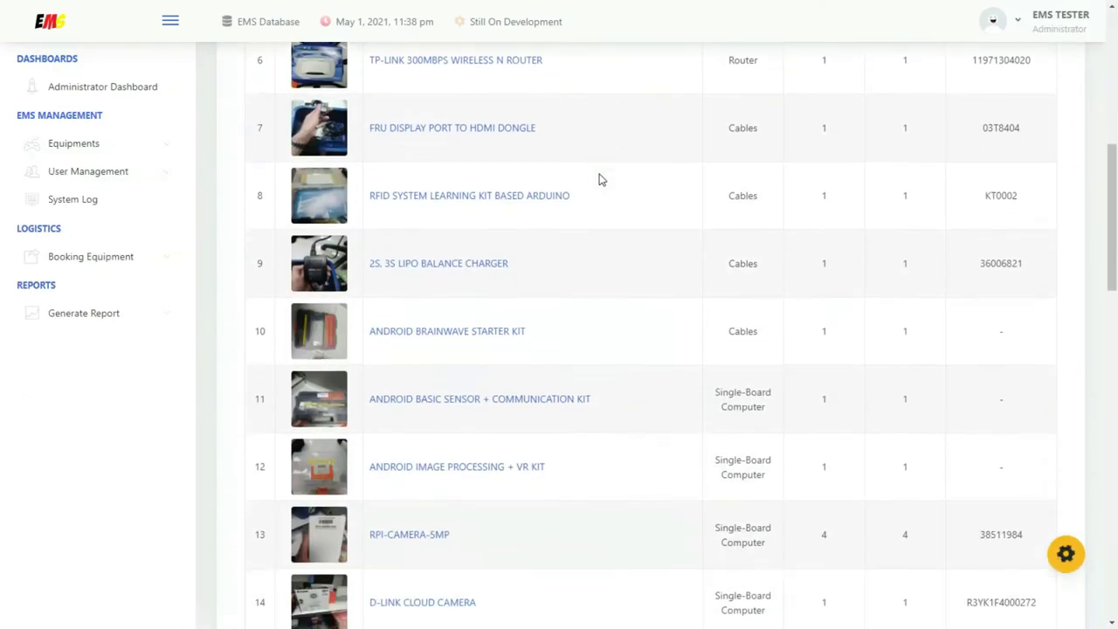
scroll(888, 119, "up", 17)
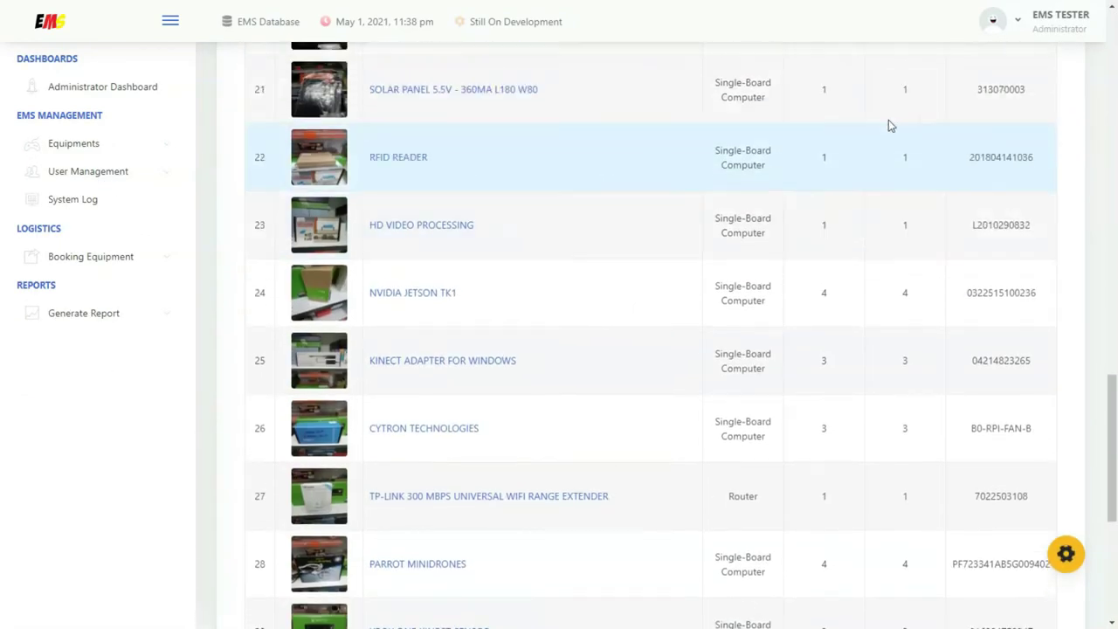
left_click(1004, 24)
left_click(934, 60)
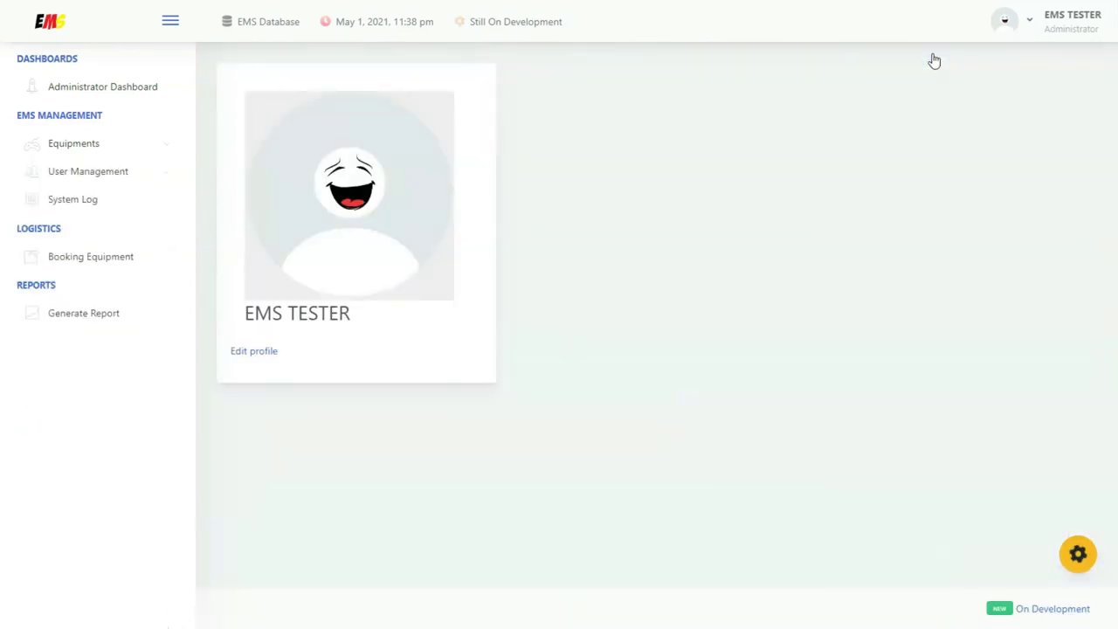
Change the profile photo to Student.png from the Pictures folder
left_click(266, 354)
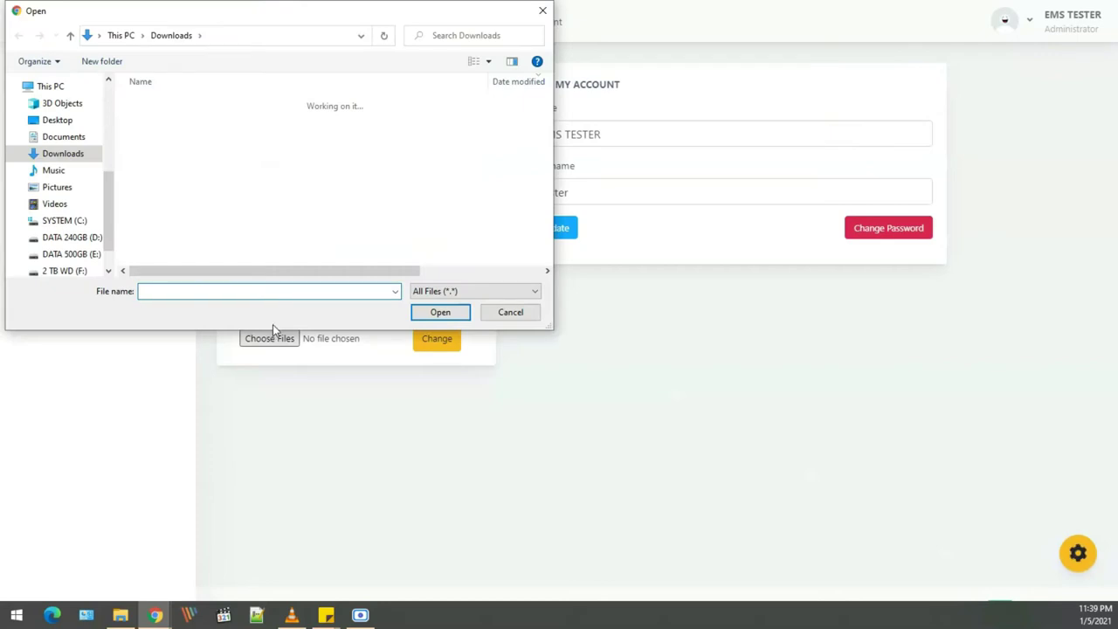
left_click(67, 187)
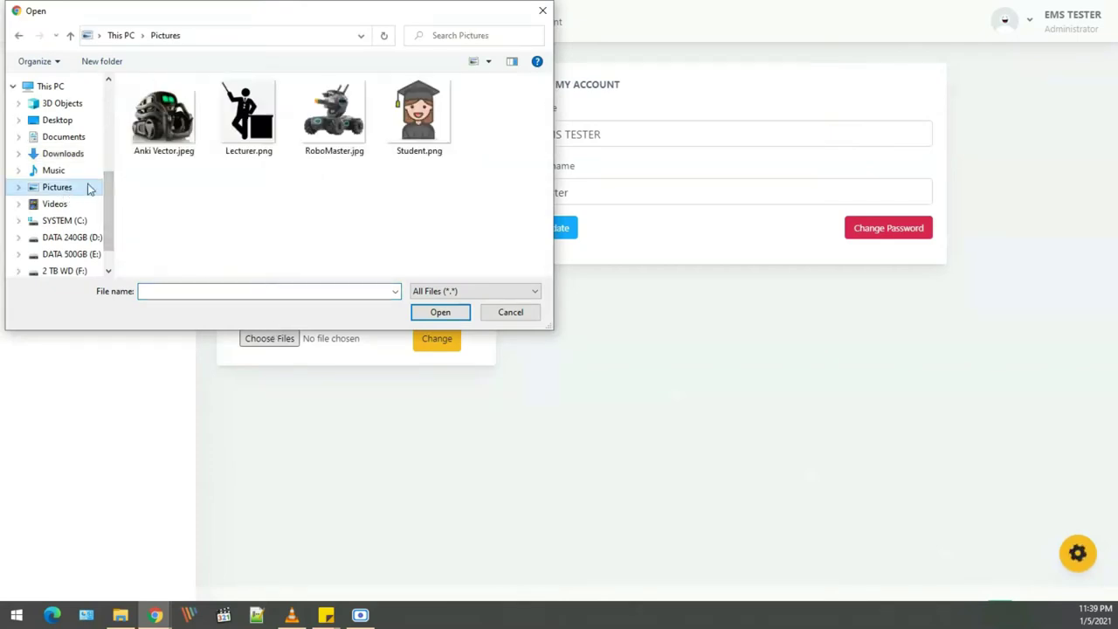
left_click(425, 138)
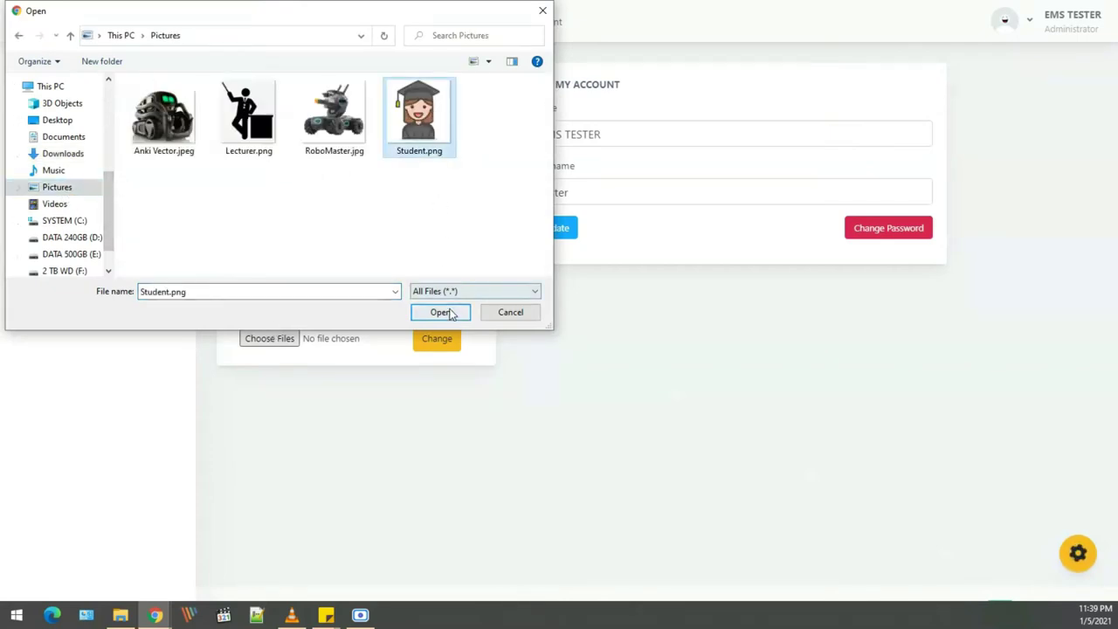
left_click(441, 312)
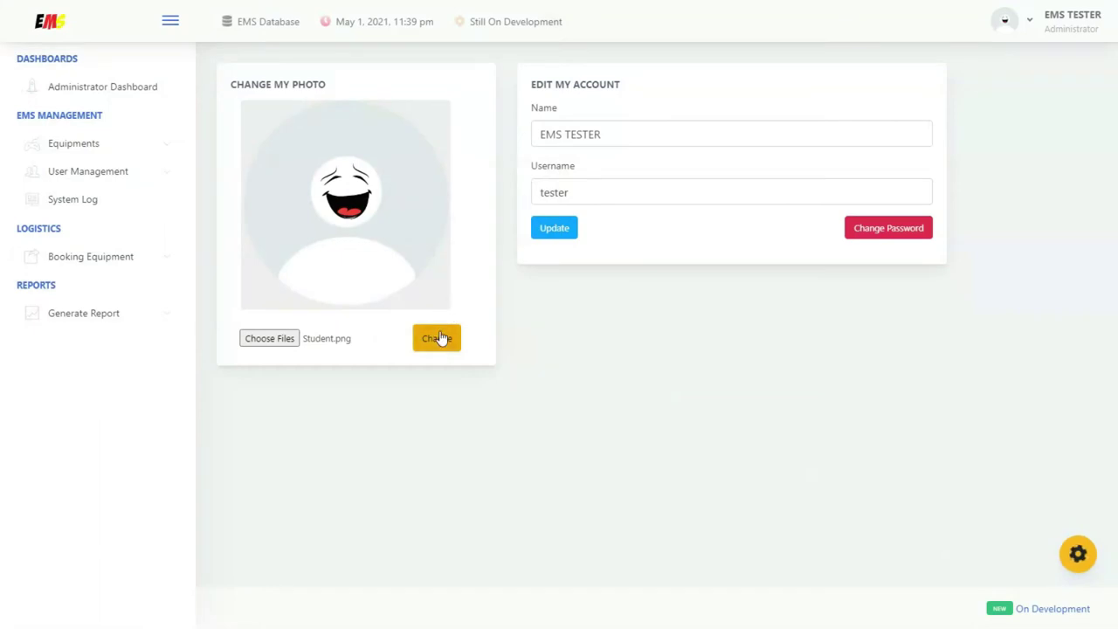
left_click(439, 338)
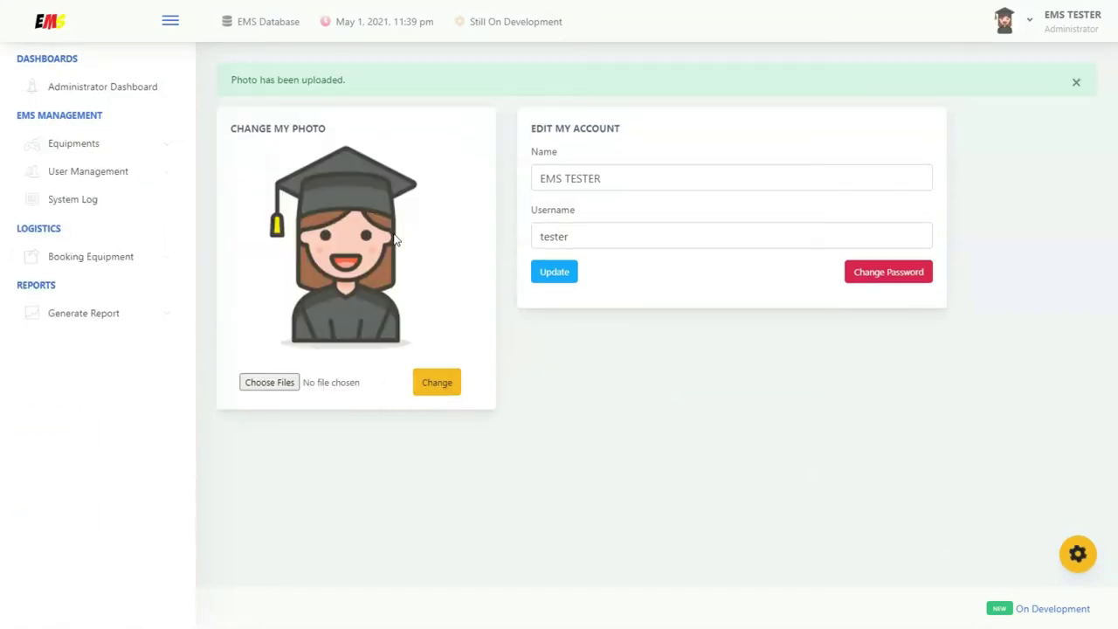
Rename the account to EMS TESTING with username TESTING and save the update
left_click(618, 178)
left_click_drag(601, 178, 565, 178)
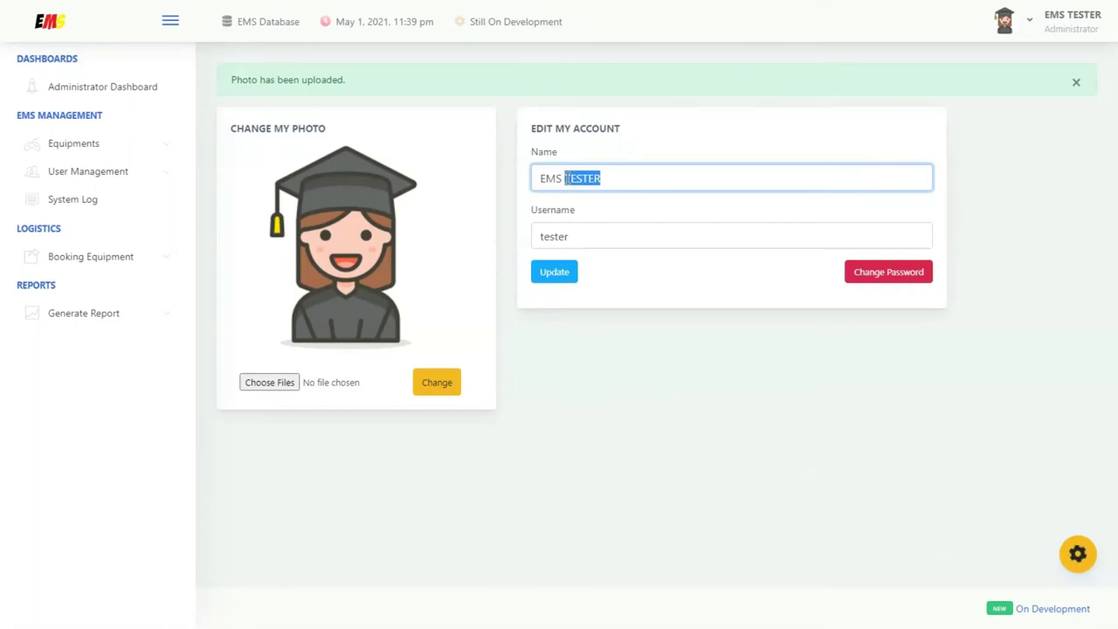
key("BackSpace")
type("TESTING")
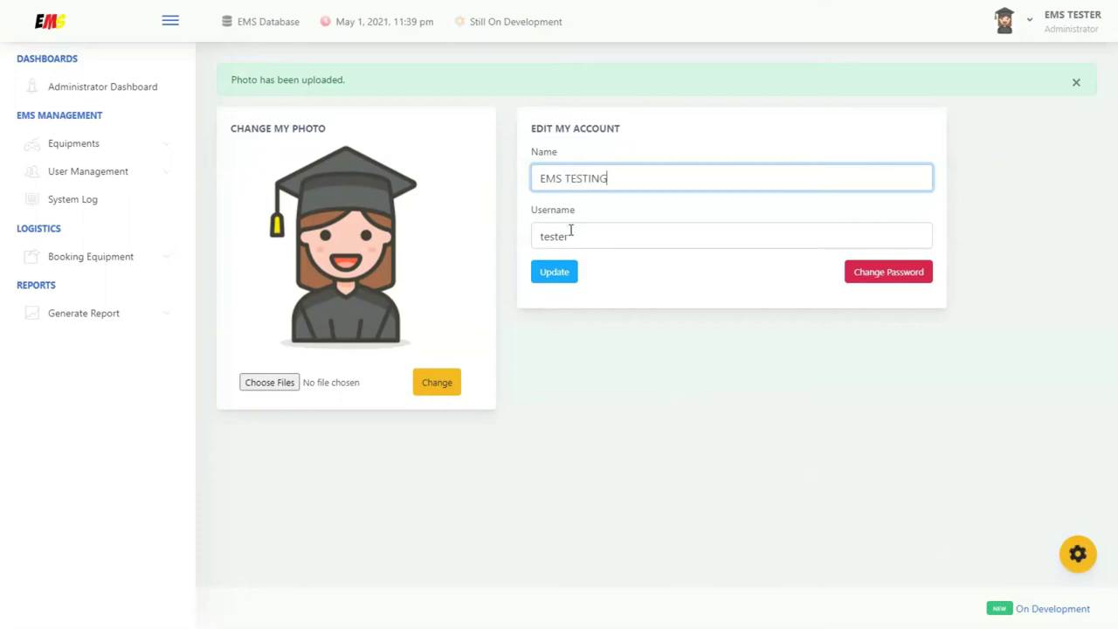
left_click_drag(568, 236, 531, 234)
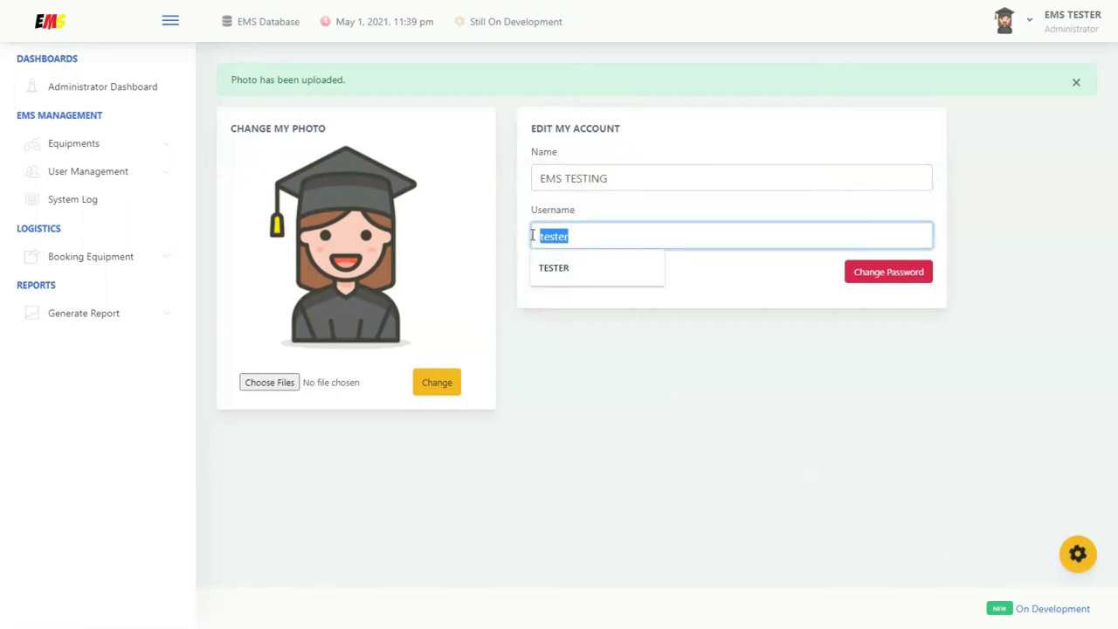
type("TESTING")
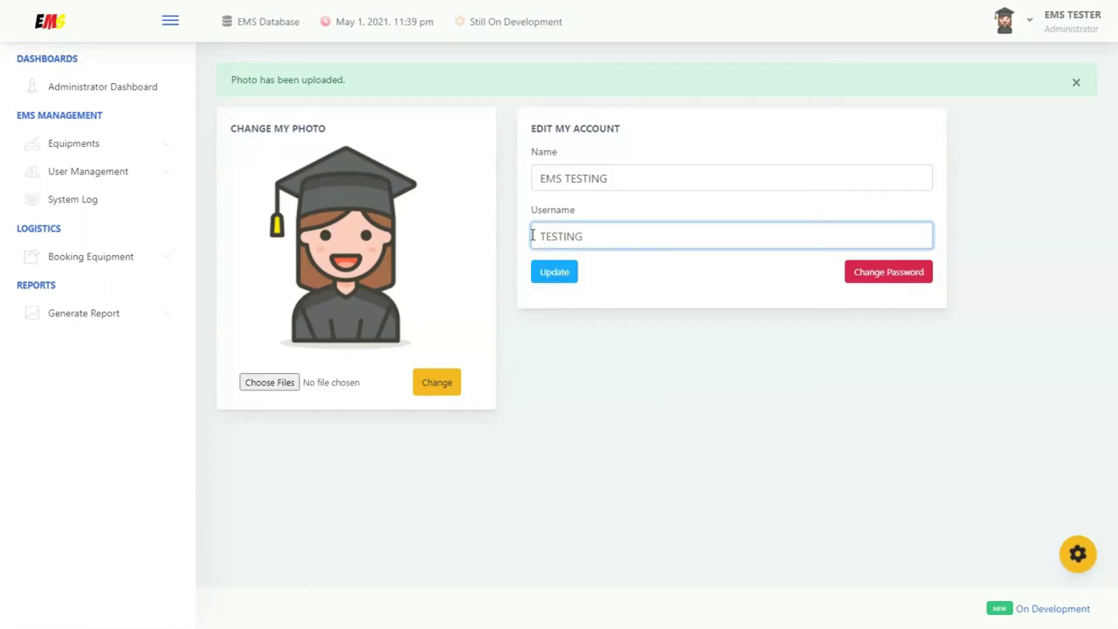
left_click(553, 271)
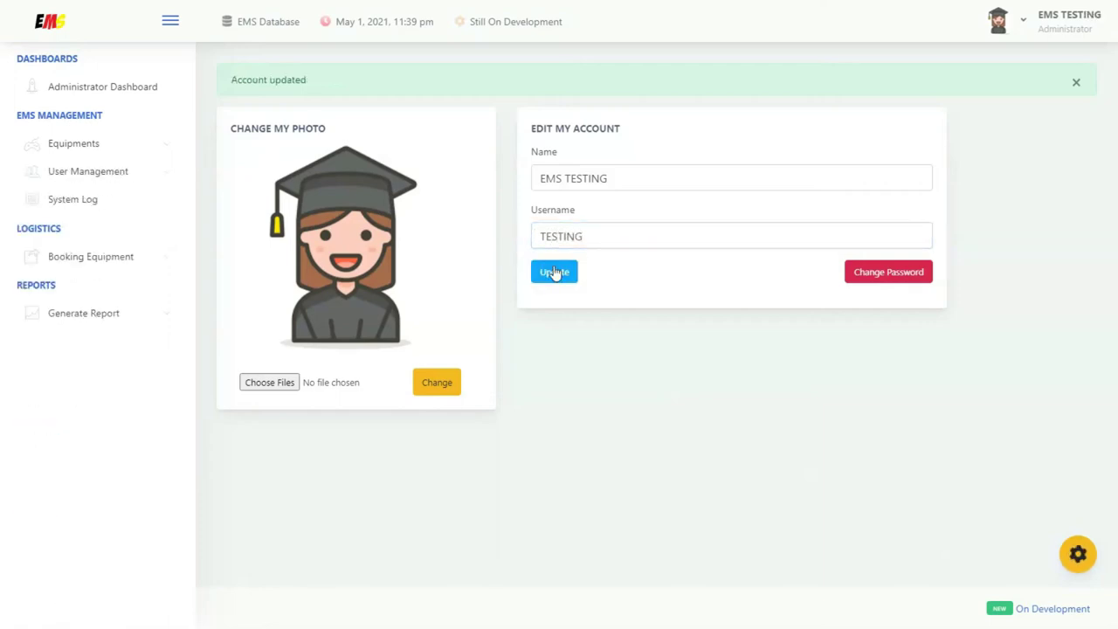
left_click_drag(291, 74, 219, 79)
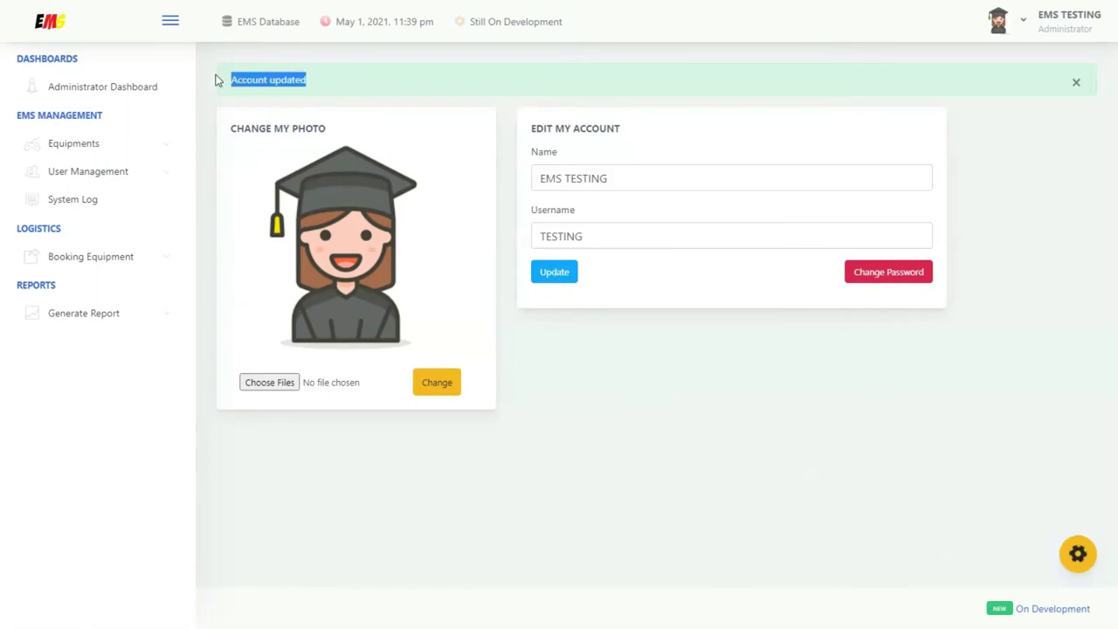
Change the account password by entering the old and new passwords
left_click(368, 87)
left_click(888, 277)
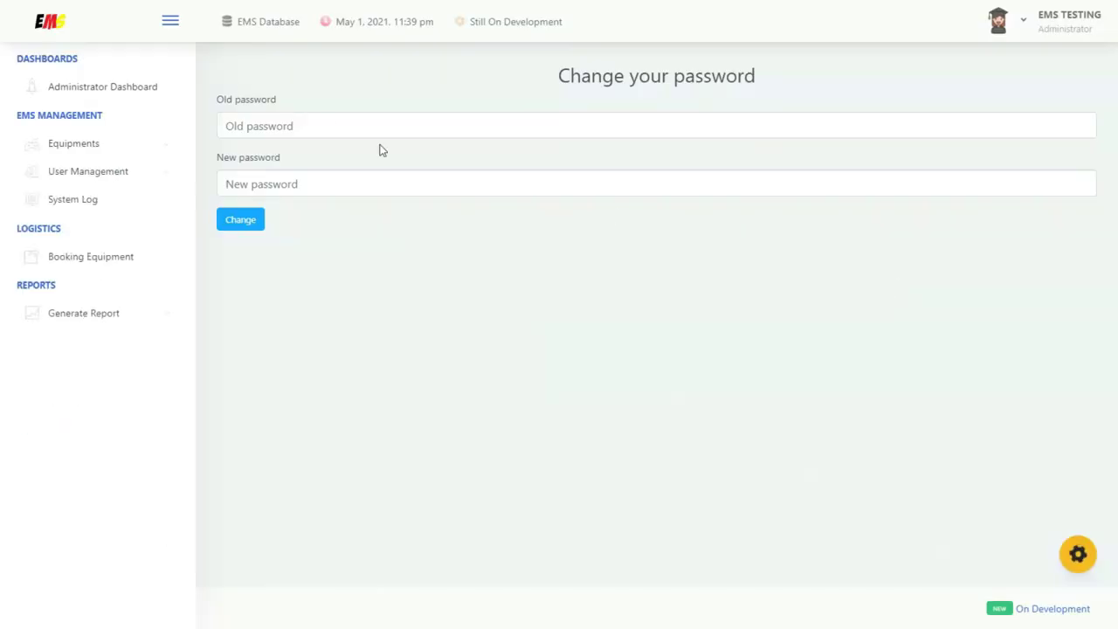
left_click(332, 127)
type("•")
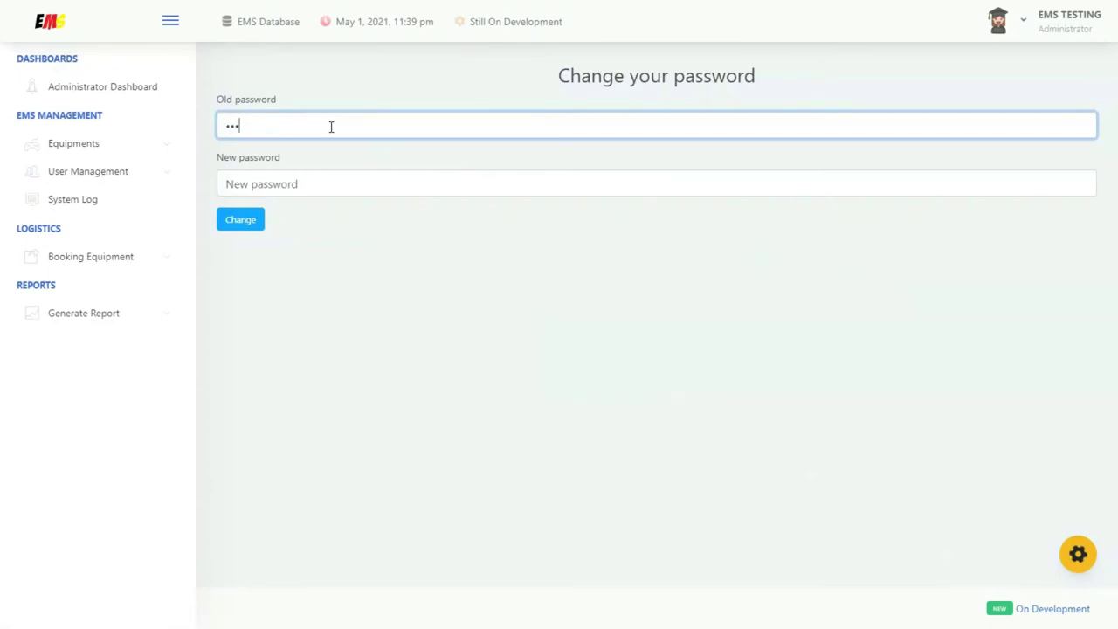
key("Tab")
type("••••••••")
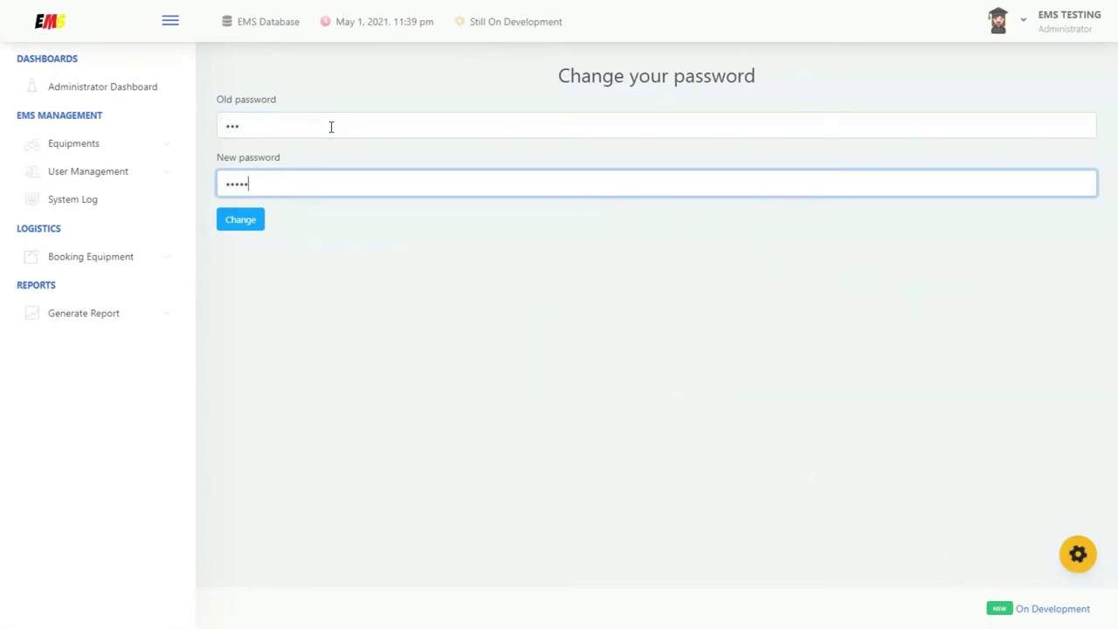
left_click(247, 219)
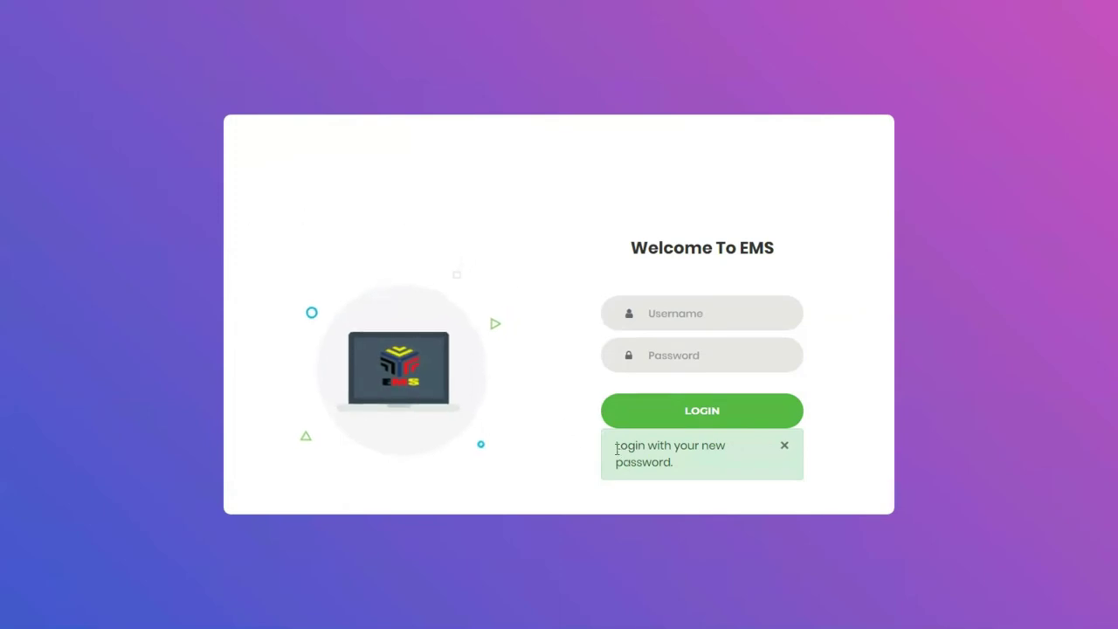
left_click_drag(615, 447, 713, 466)
Sign in with the renamed TESTING username and the new password, reaching the dashboard
left_click(709, 306)
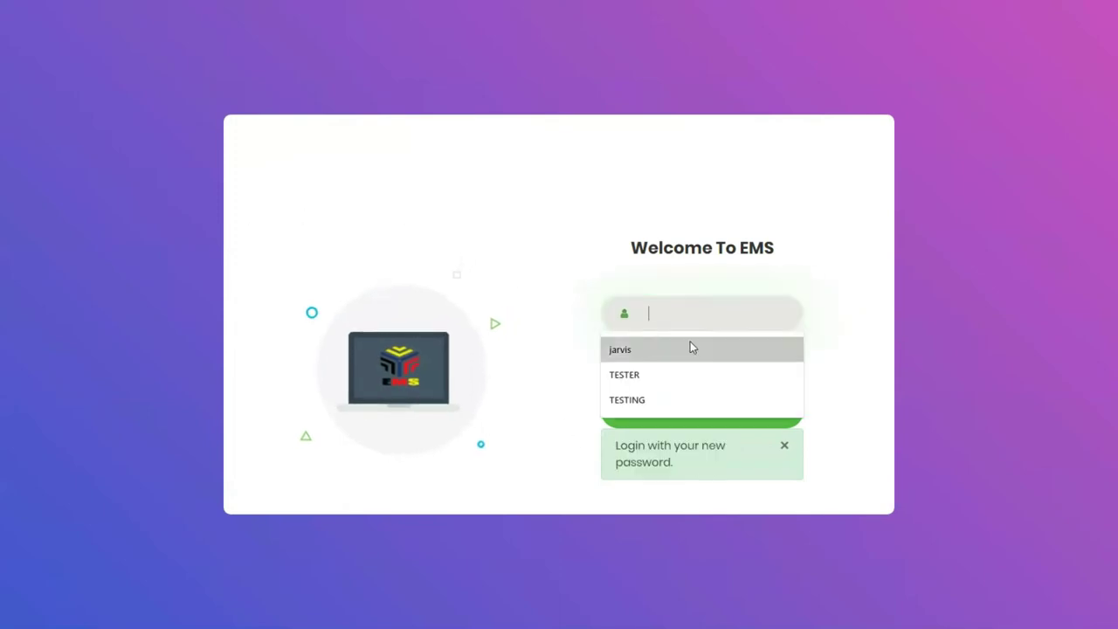
left_click(677, 373)
left_click(677, 398)
left_click(691, 359)
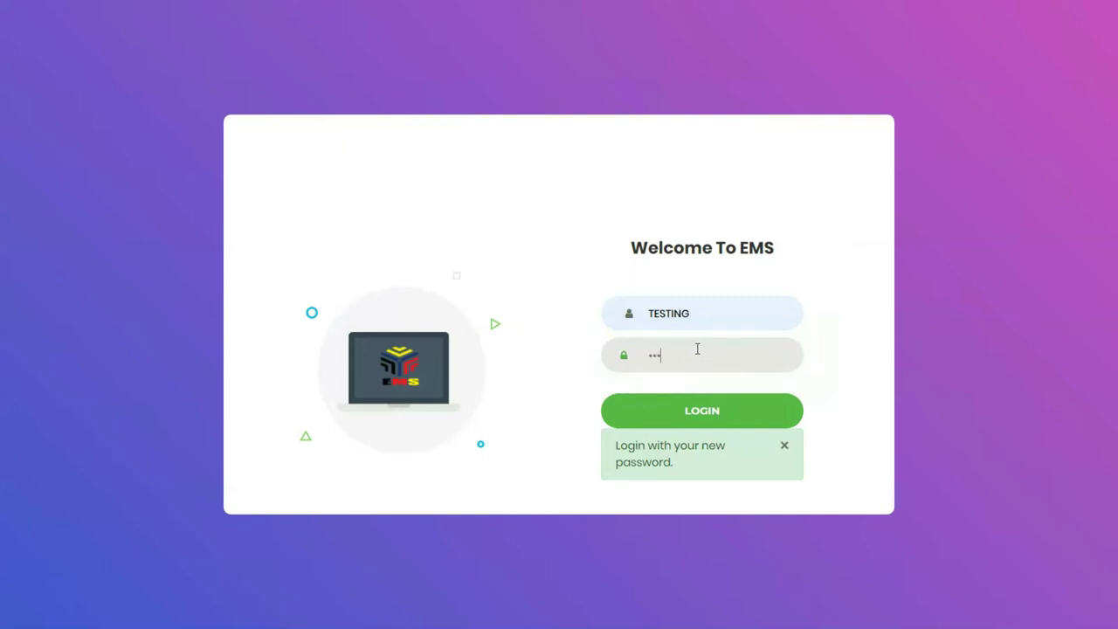
left_click(702, 412)
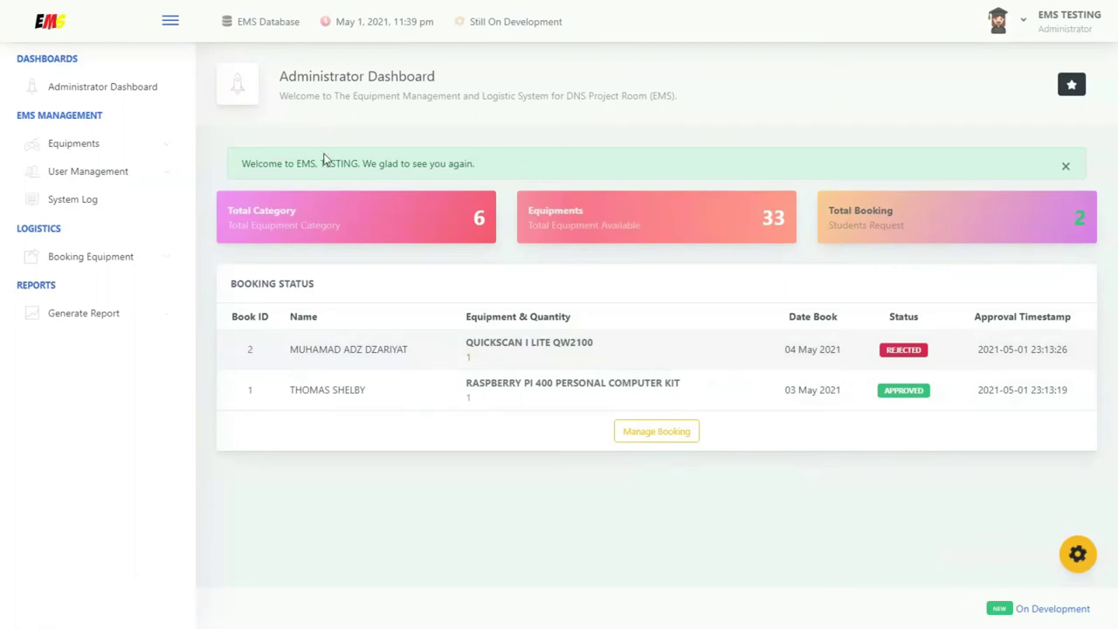
left_click_drag(318, 164, 367, 168)
left_click(1013, 24)
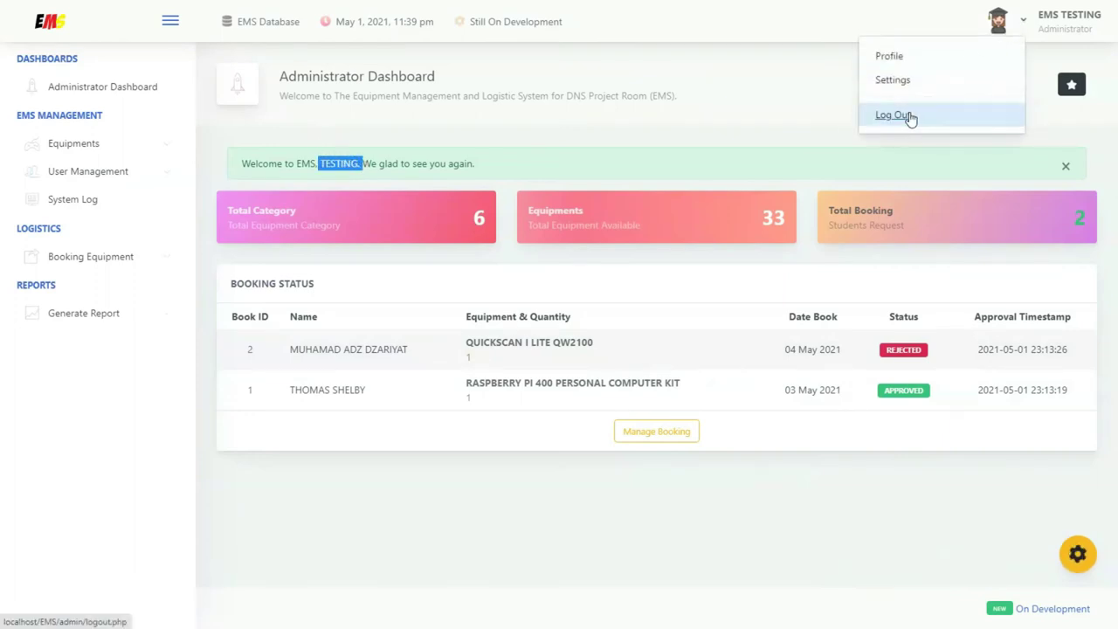
Log out of the test account and log back in as the main administrator
left_click(908, 116)
left_click(722, 326)
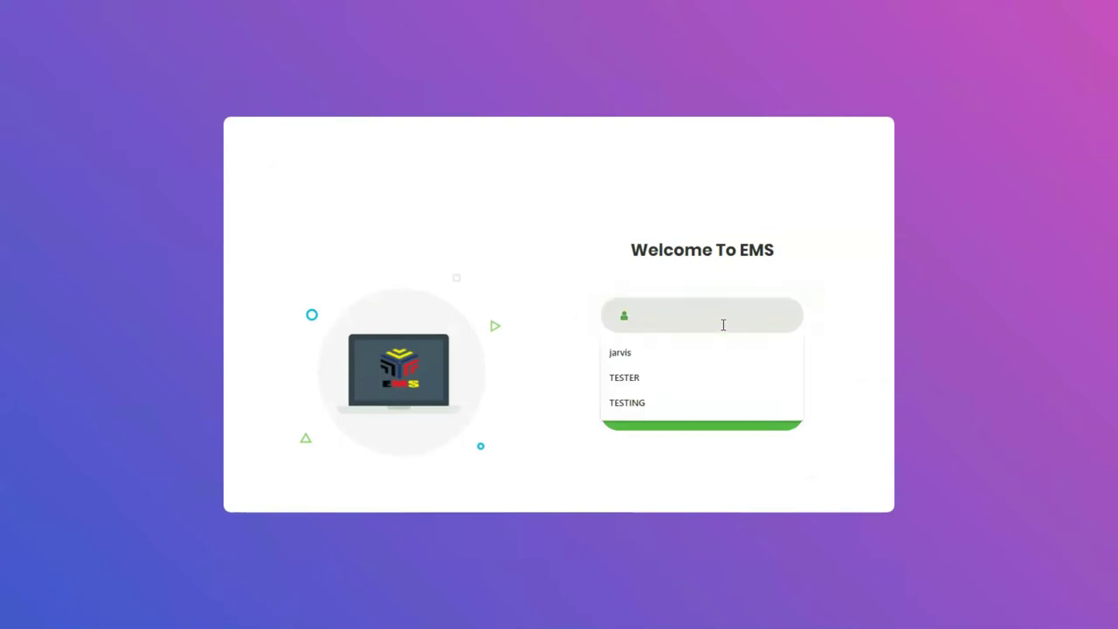
type("jarvis")
key("Tab")
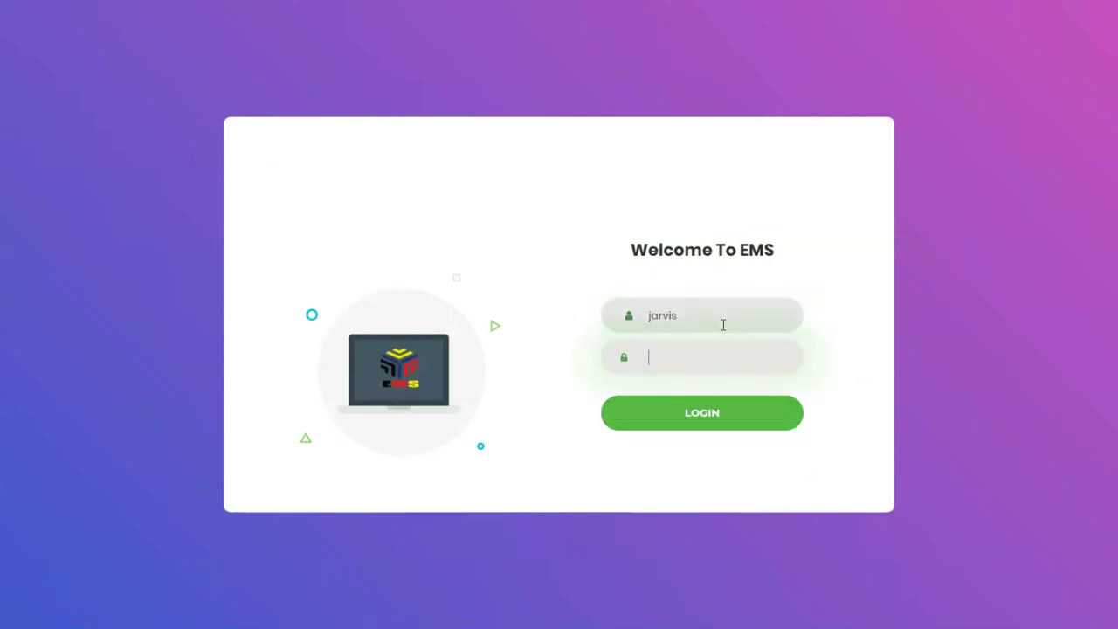
type("*****")
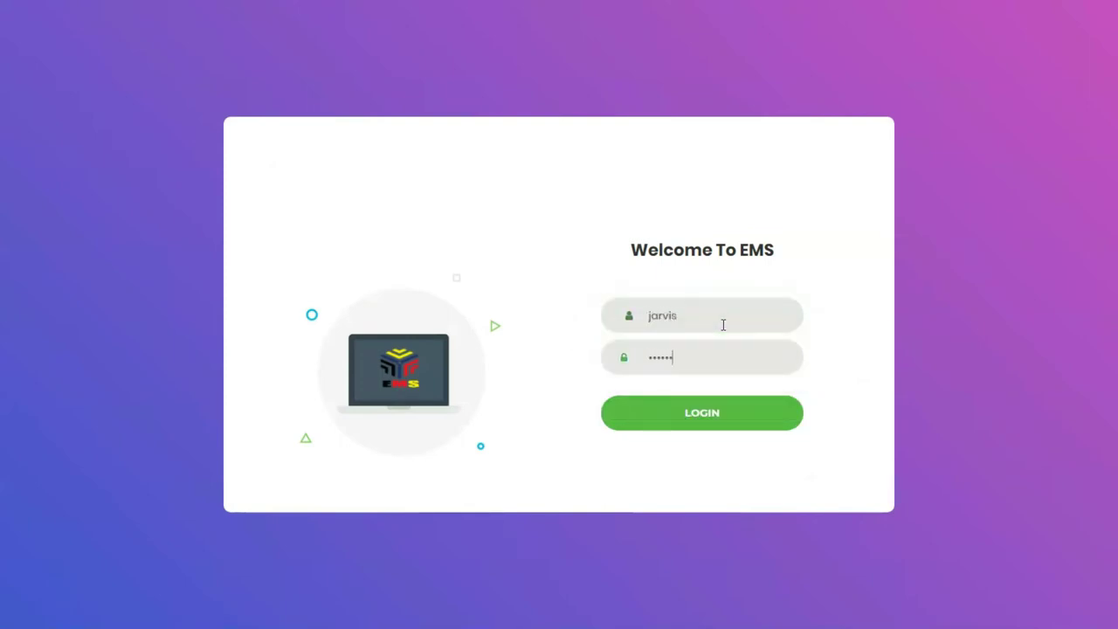
key("Return")
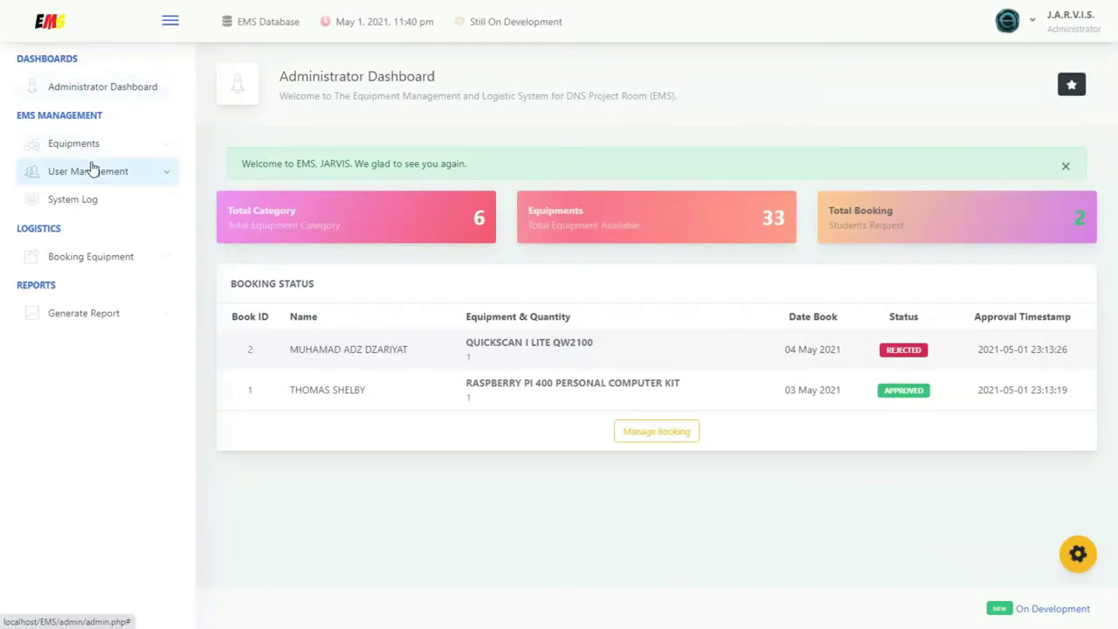
Delete the EMS TESTING user from User Management > Users and confirm
left_click(92, 171)
left_click(75, 227)
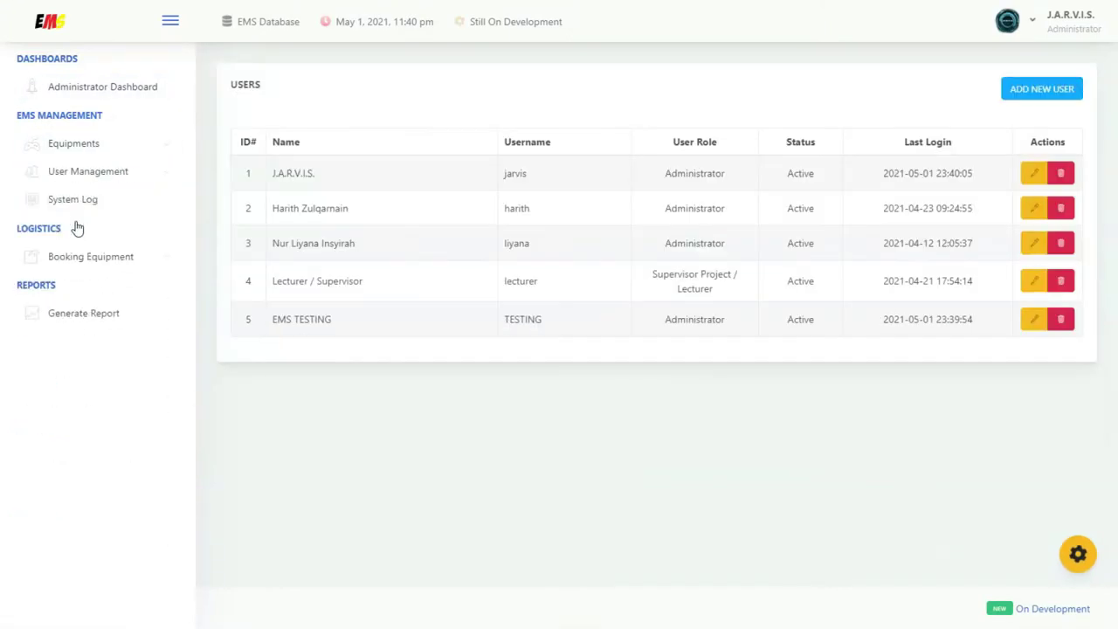
left_click_drag(269, 320, 352, 325)
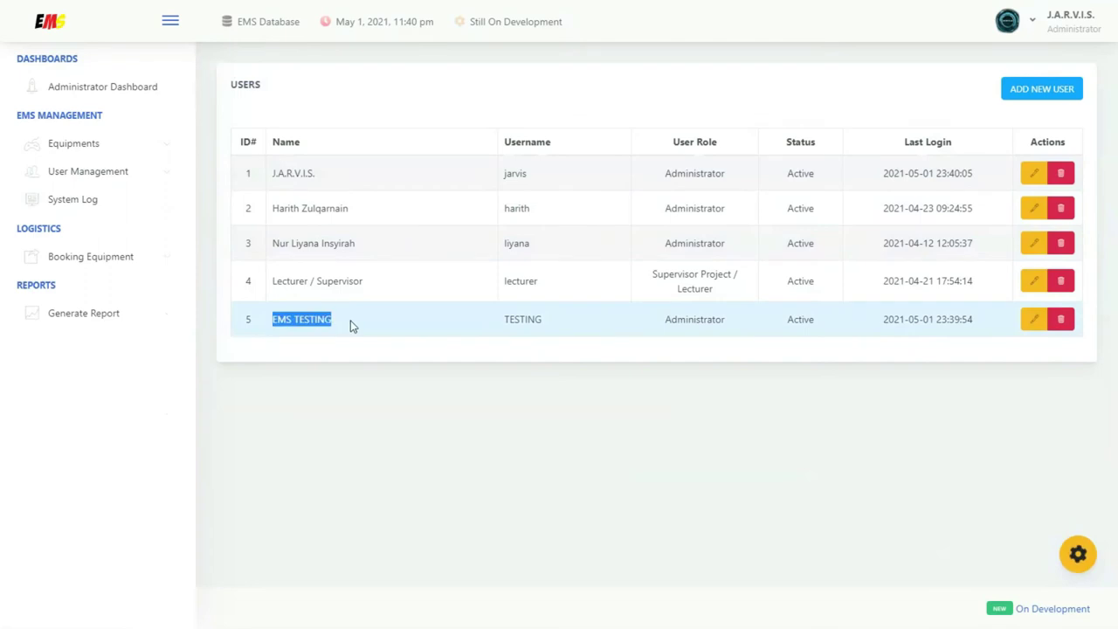
left_click(1062, 322)
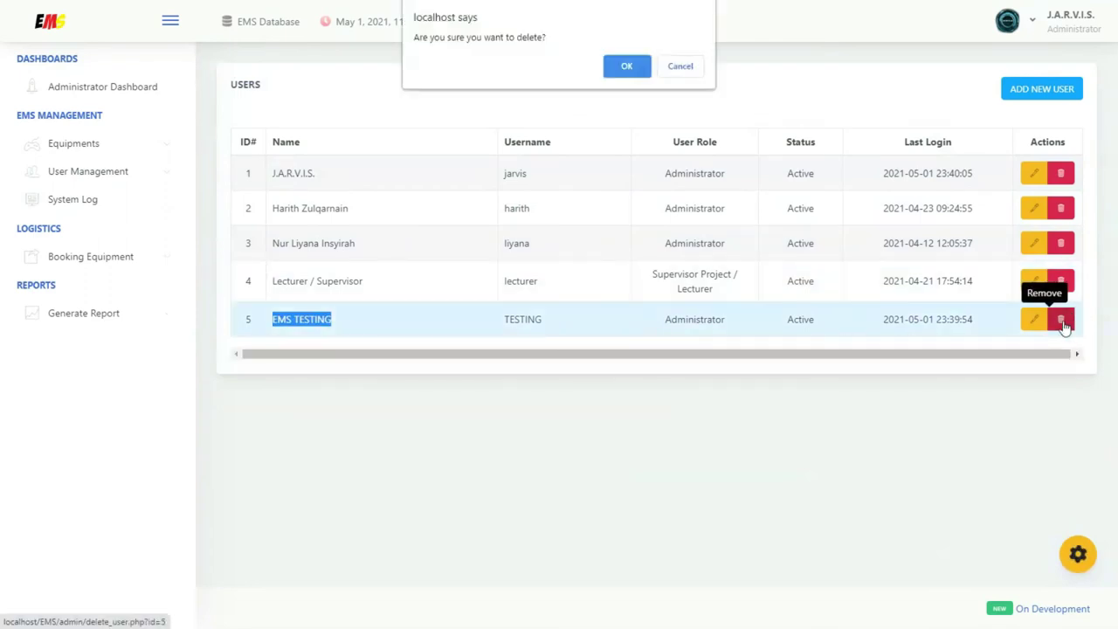
left_click(629, 70)
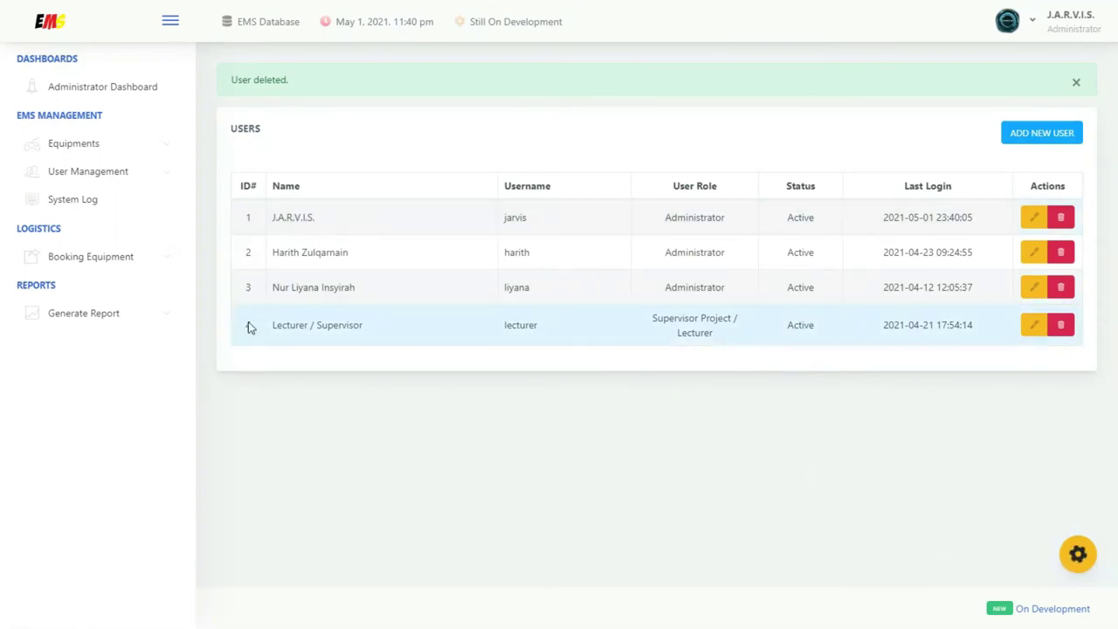
View the registered lecturers list under User Management
left_click(146, 172)
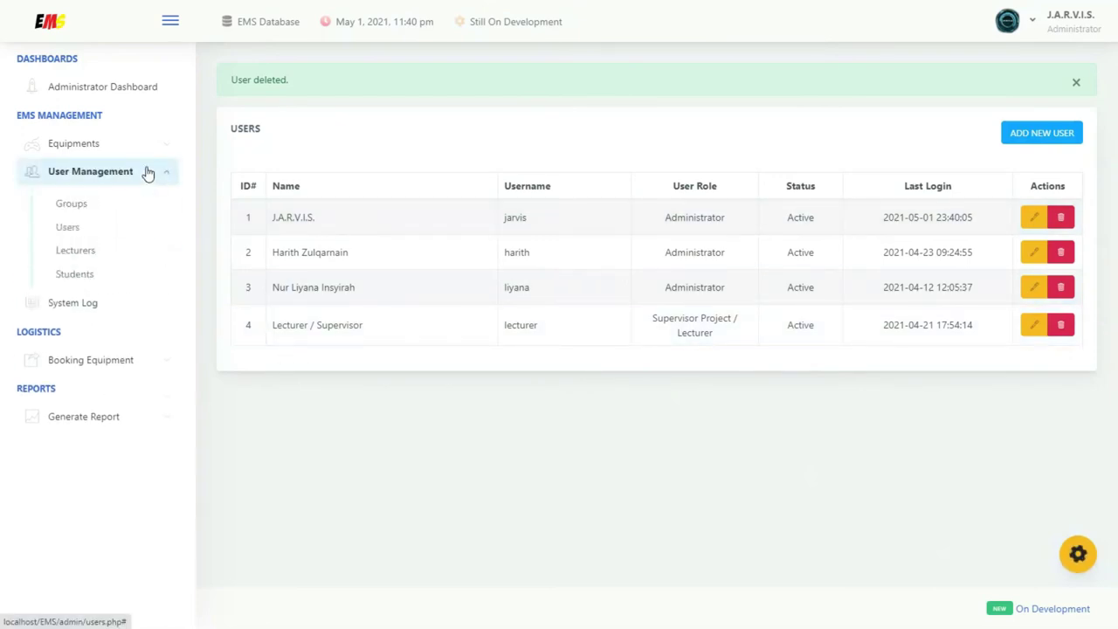
left_click(83, 255)
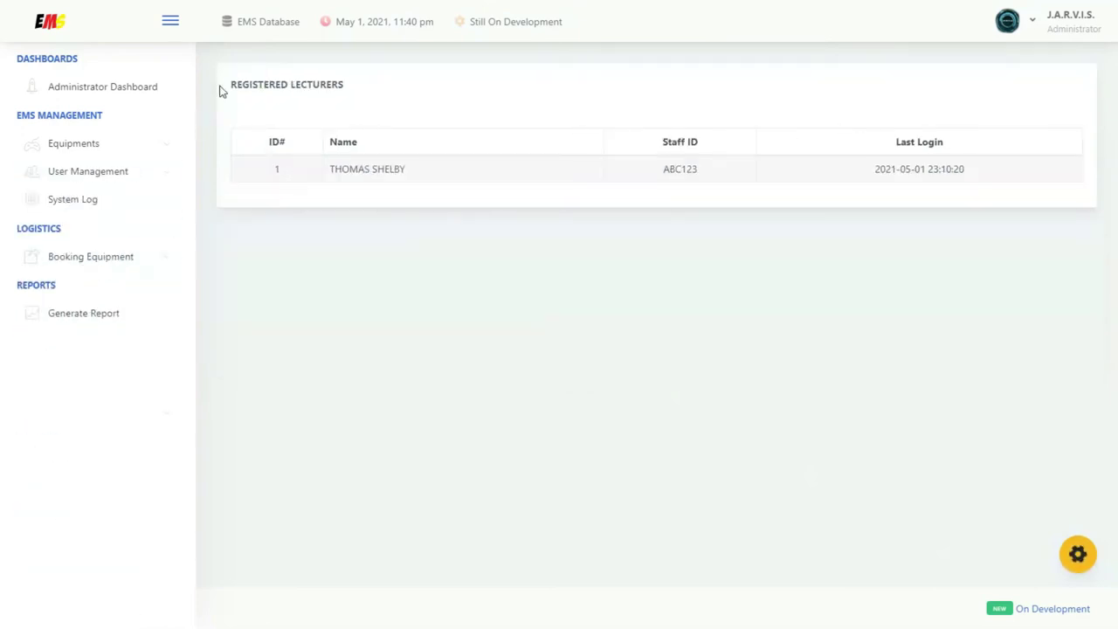
left_click_drag(221, 86, 357, 87)
left_click(358, 111)
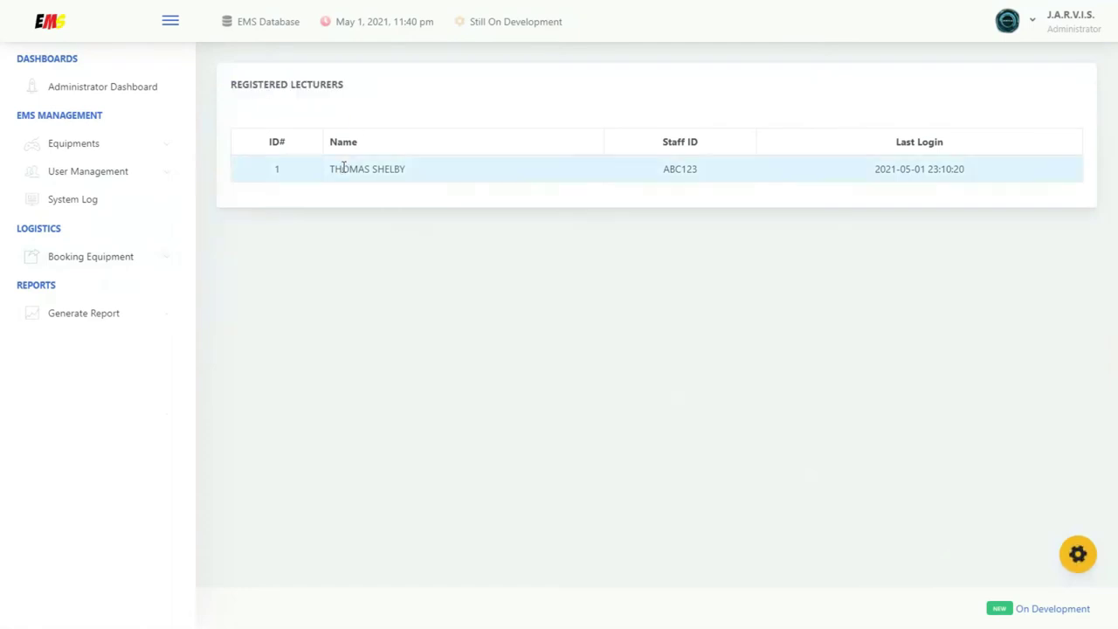
View the registered students list under User Management
left_click(144, 175)
left_click(115, 276)
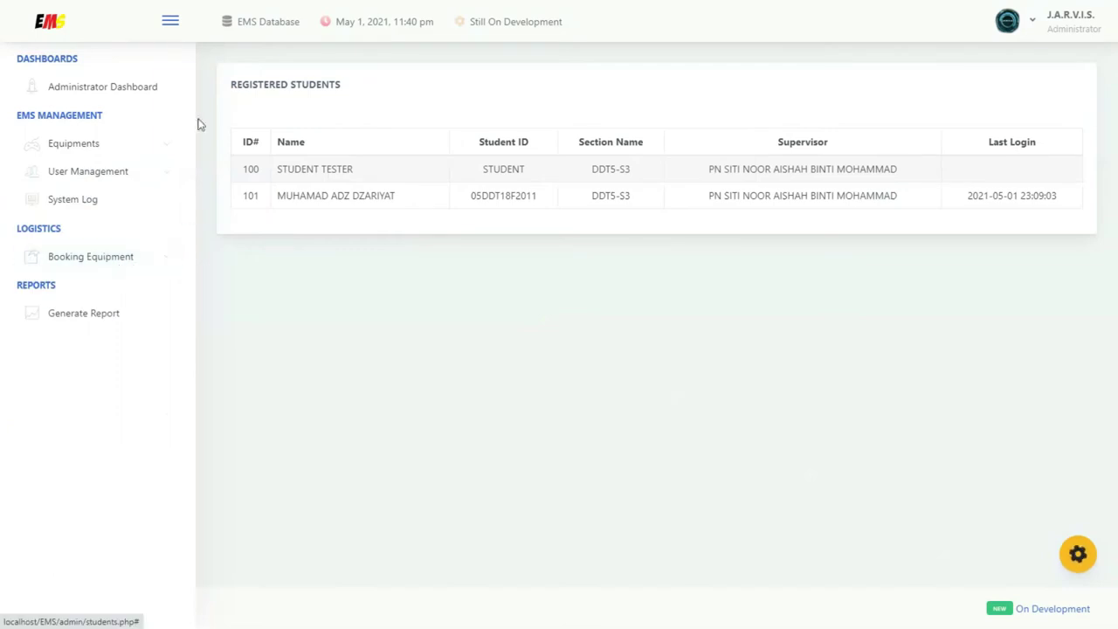
left_click_drag(225, 85, 361, 87)
left_click(361, 87)
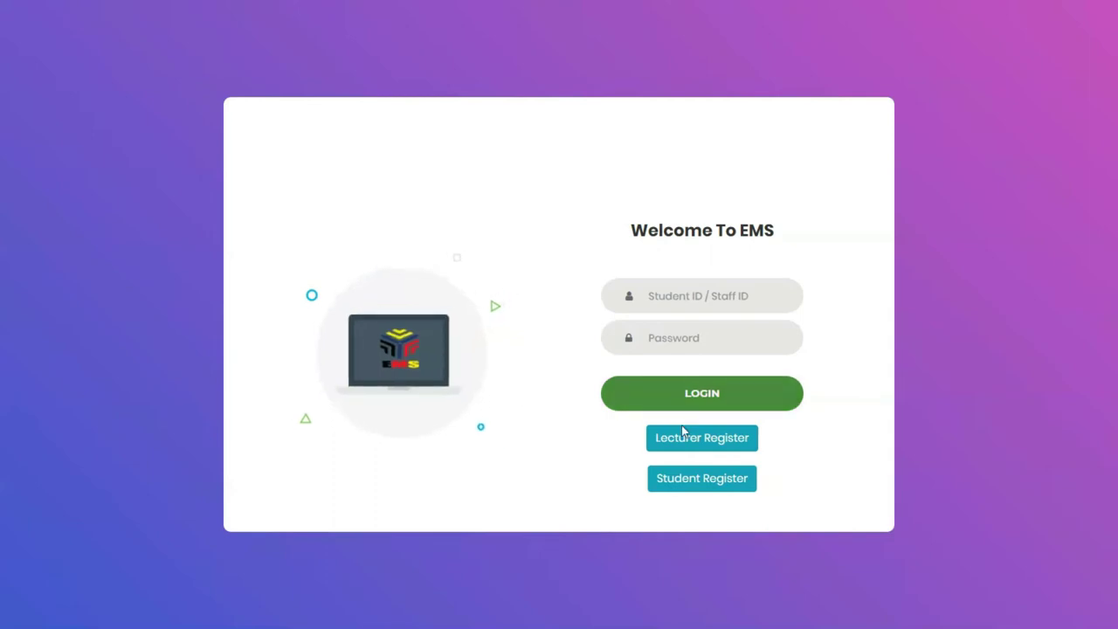
Register a lecturer with their full name, staff ID and a confirmed password
left_click(695, 445)
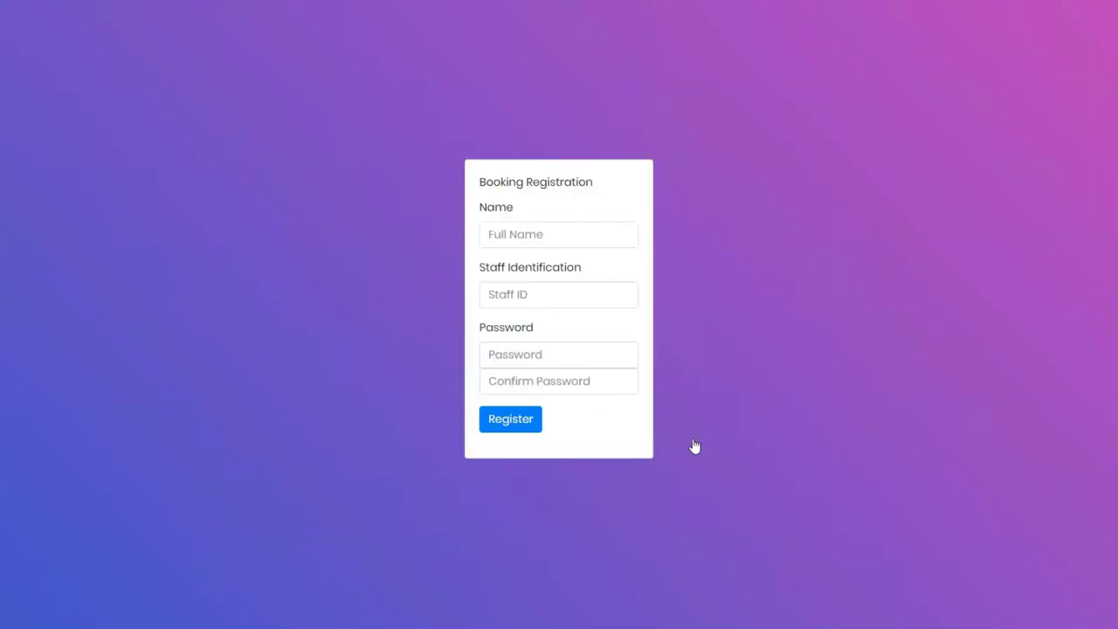
left_click(537, 237)
type("thomas ")
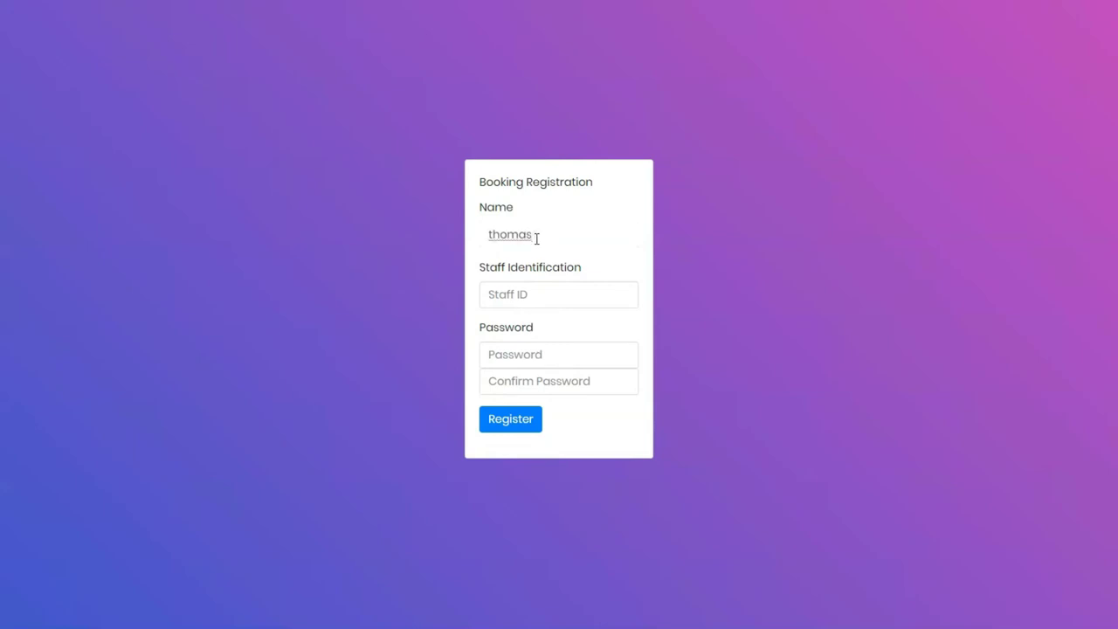
type("shelby")
key("Tab")
type("A")
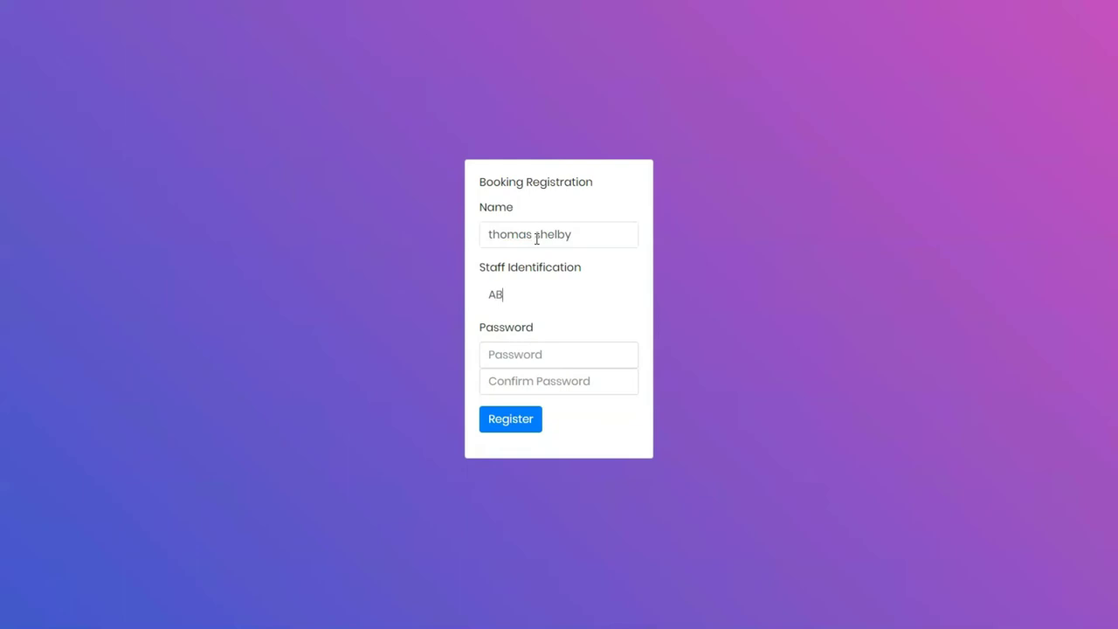
type("BC123")
left_click(520, 353)
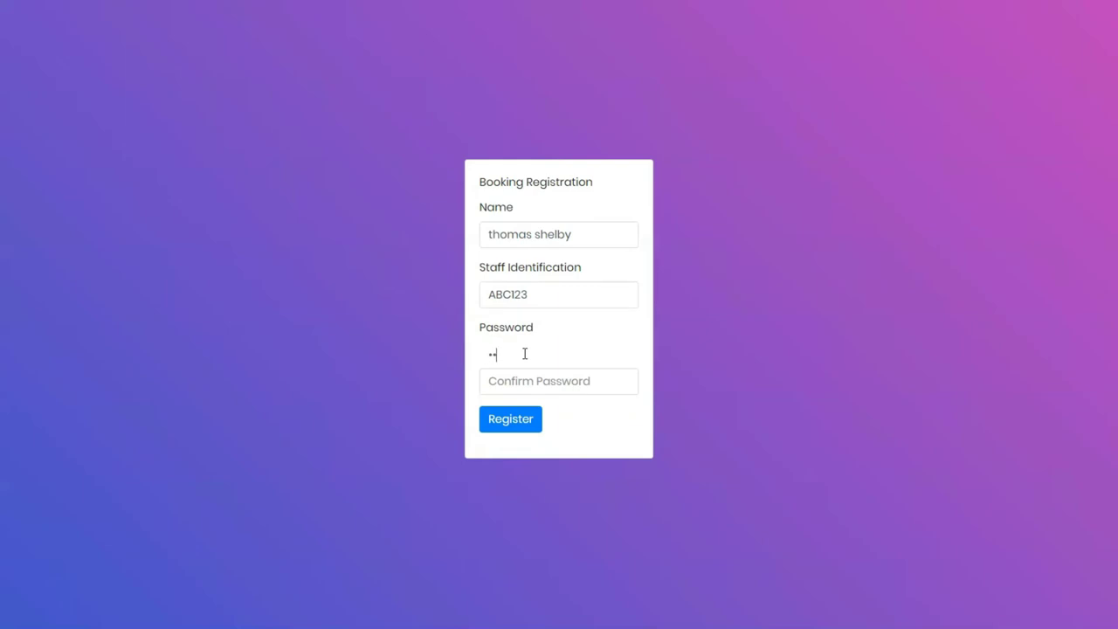
key("Tab")
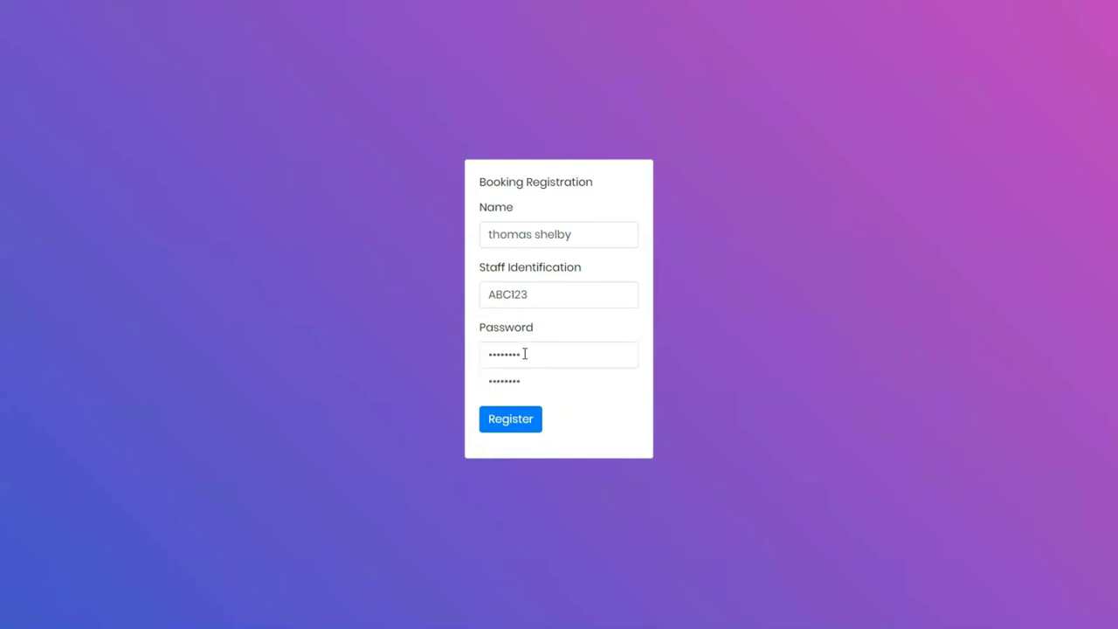
left_click(531, 427)
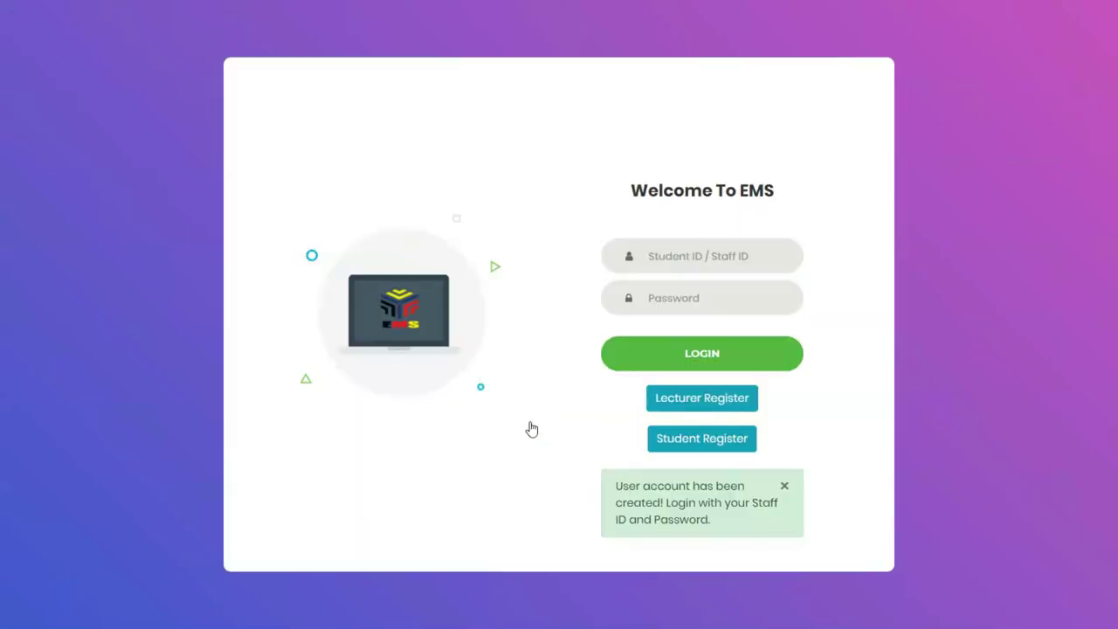
Log in as the new lecturer using the saved staff ID and password
left_click_drag(667, 503, 716, 524)
left_click(726, 260)
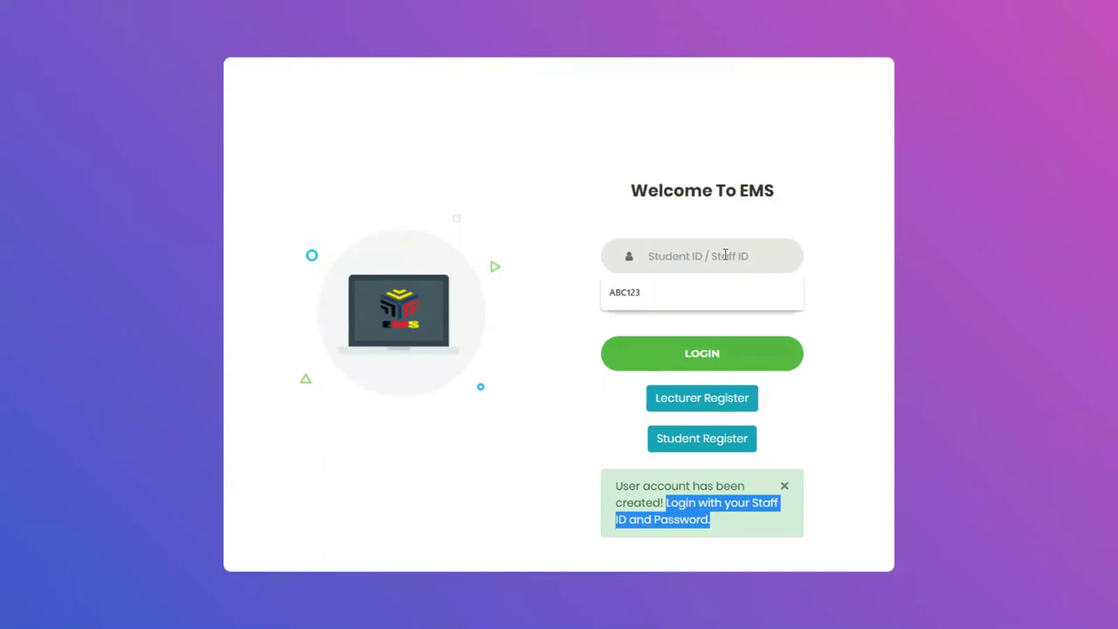
left_click(689, 300)
left_click(691, 300)
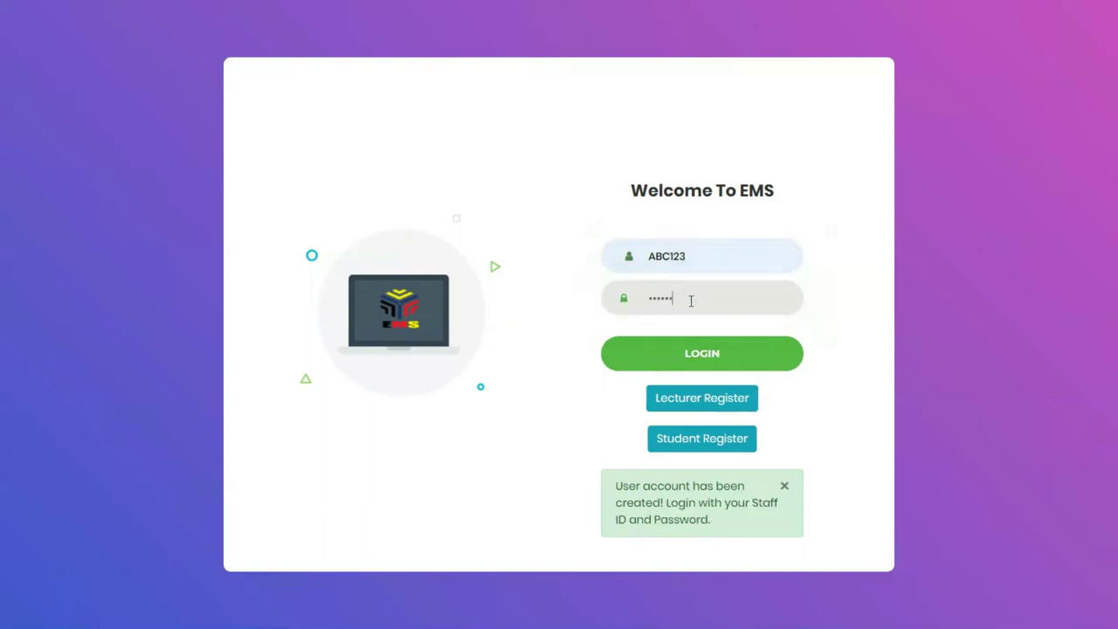
left_click(704, 357)
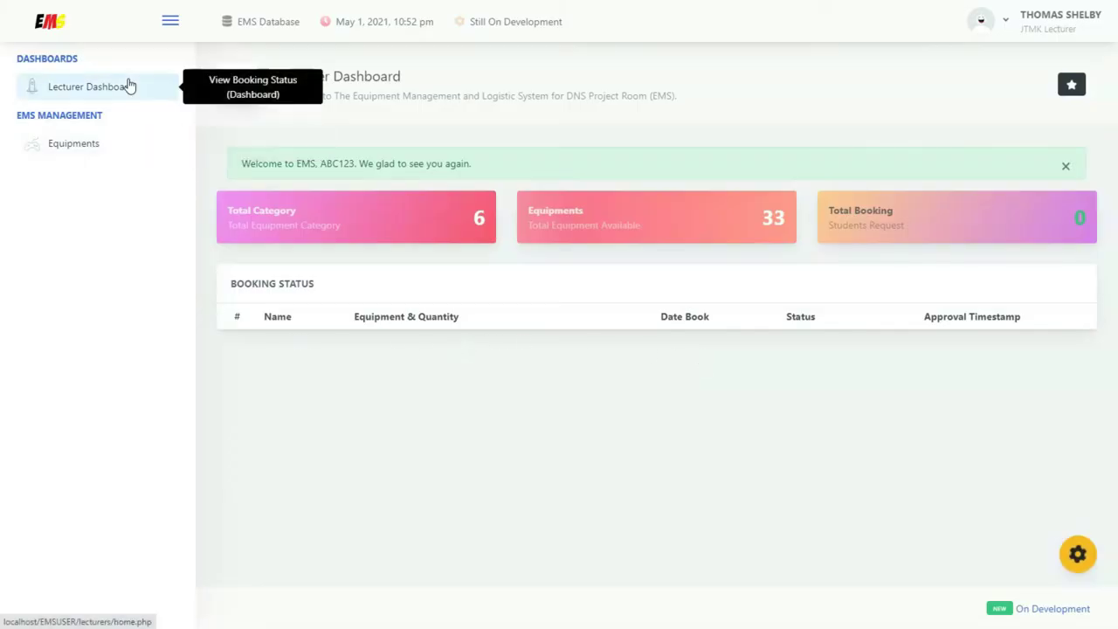
Filter equipment by Single-Board Computer and open the Raspberry Pi 400 Personal Computer Kit
left_click(114, 143)
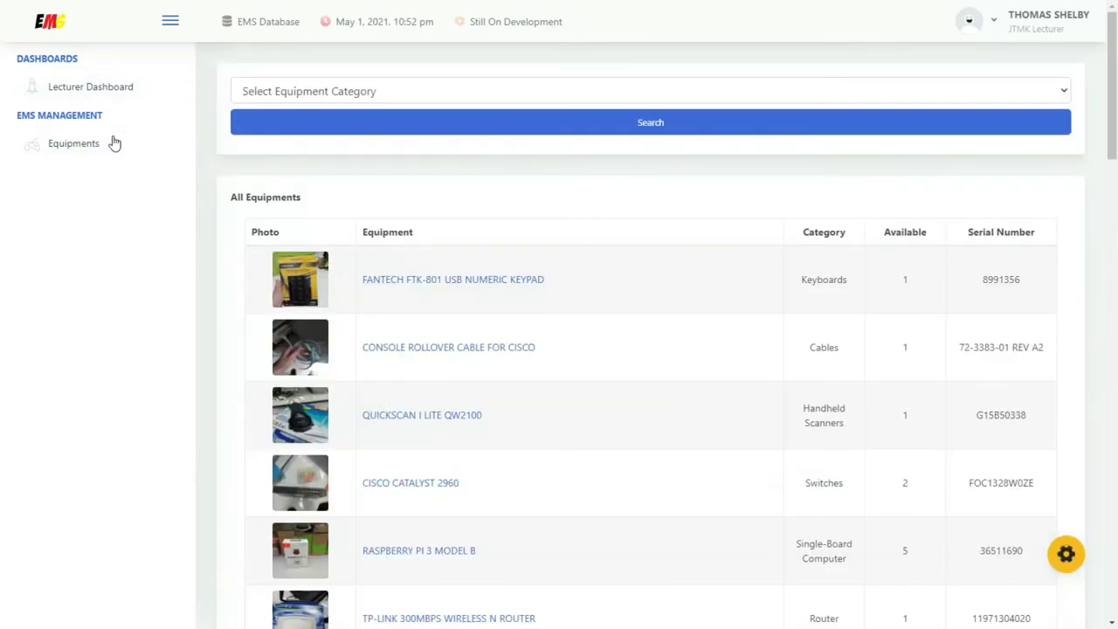
left_click(606, 93)
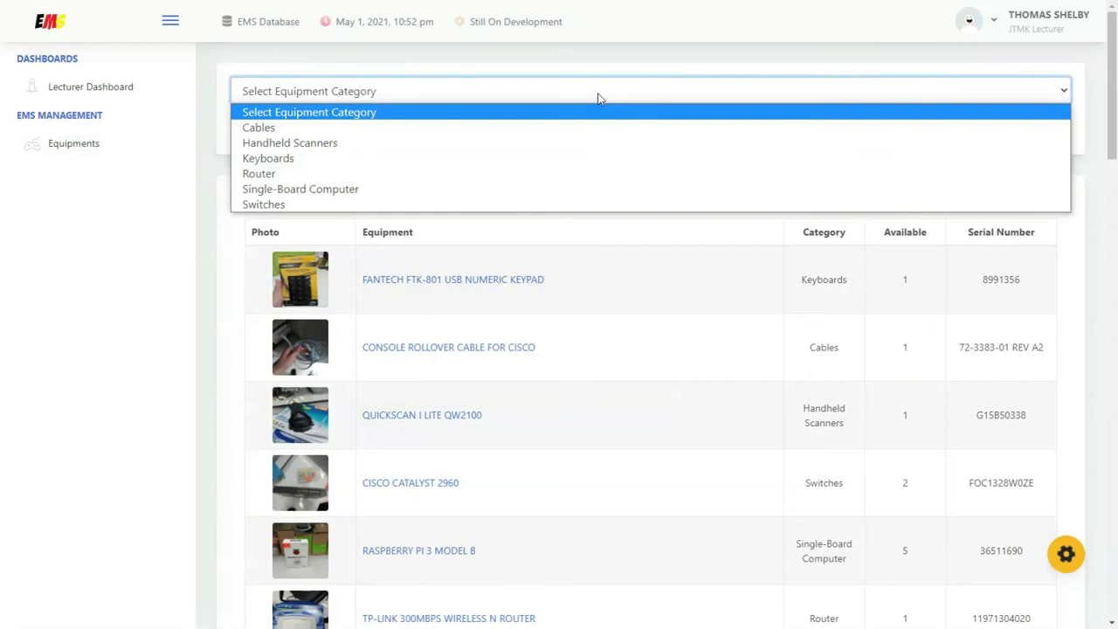
left_click(347, 189)
left_click(659, 131)
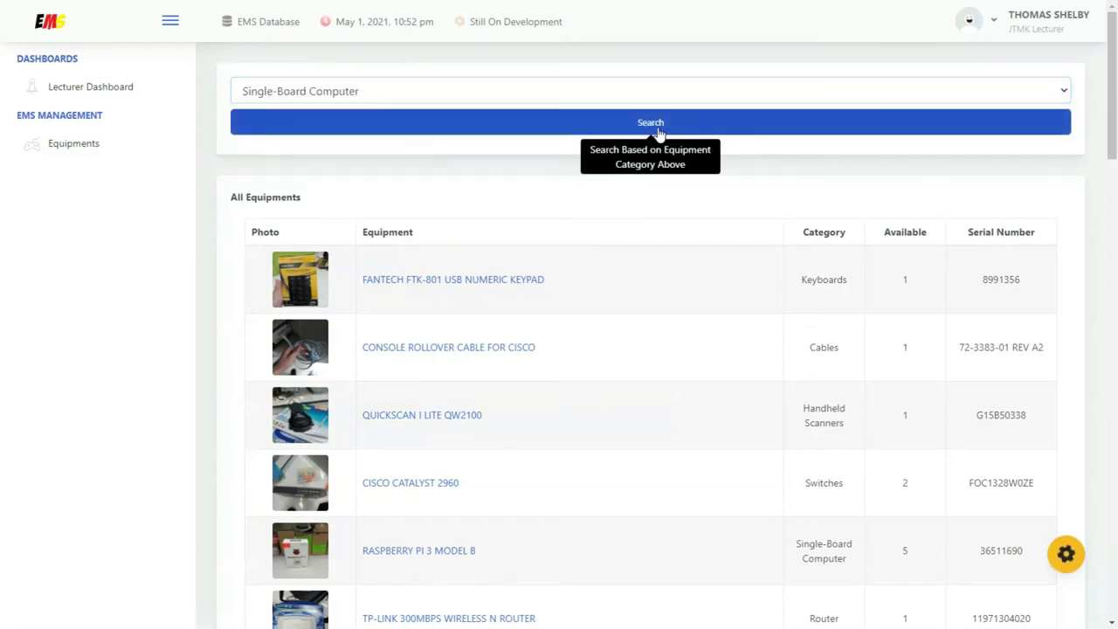
scroll(594, 206, "down", 2)
scroll(583, 216, "down", 8)
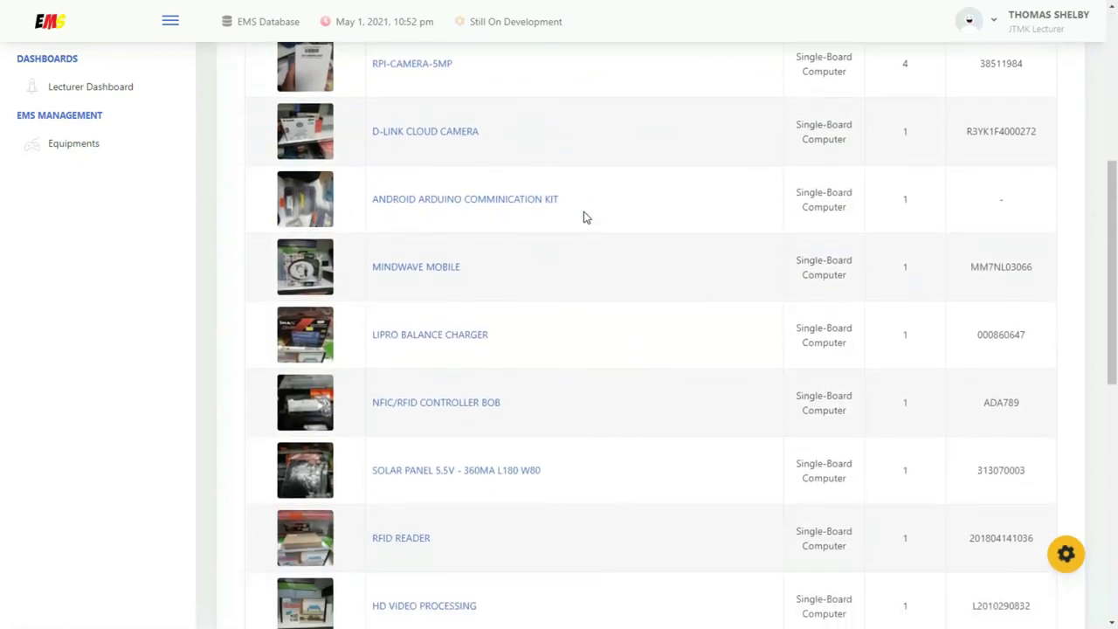
scroll(584, 218, "down", 3)
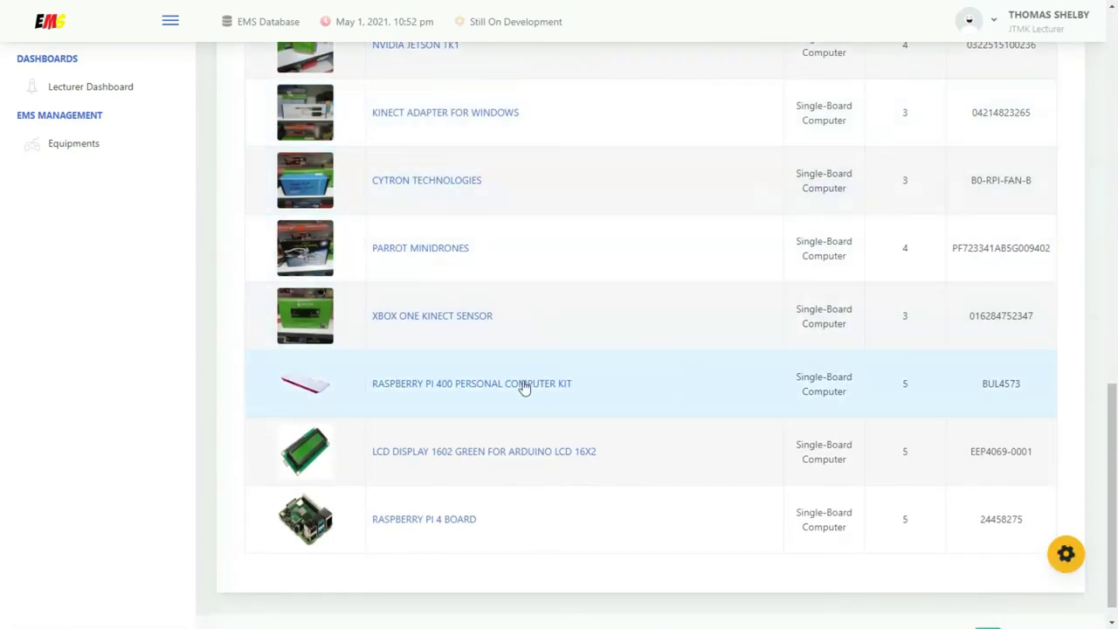
left_click(526, 384)
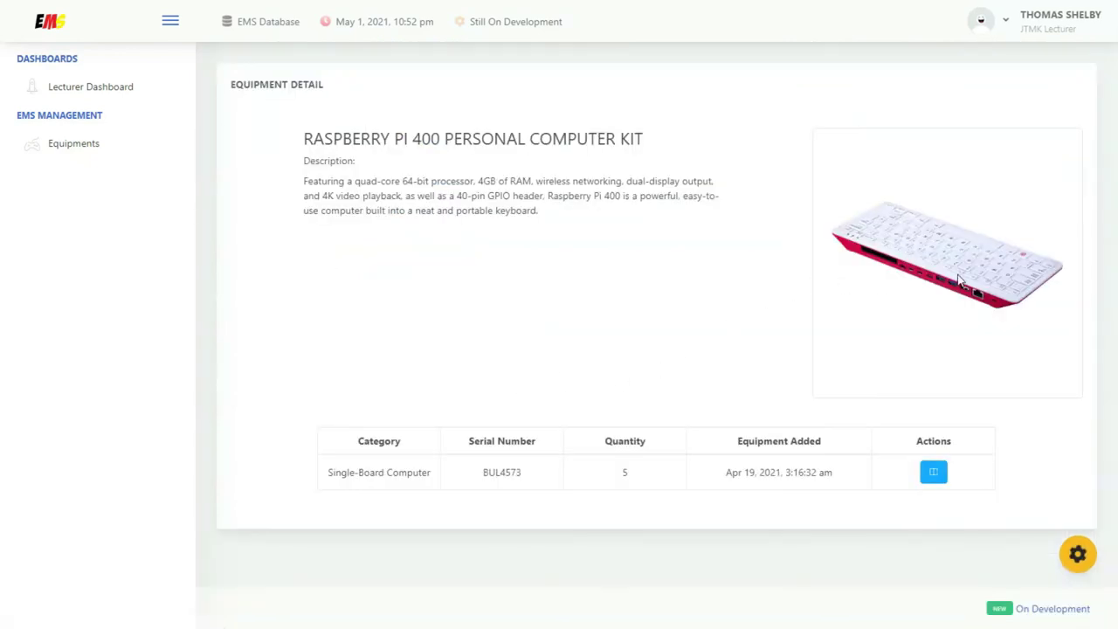
Start a booking for 1 Raspberry Pi 400 kit dated 3 May 2021
left_click(937, 472)
left_click(553, 142)
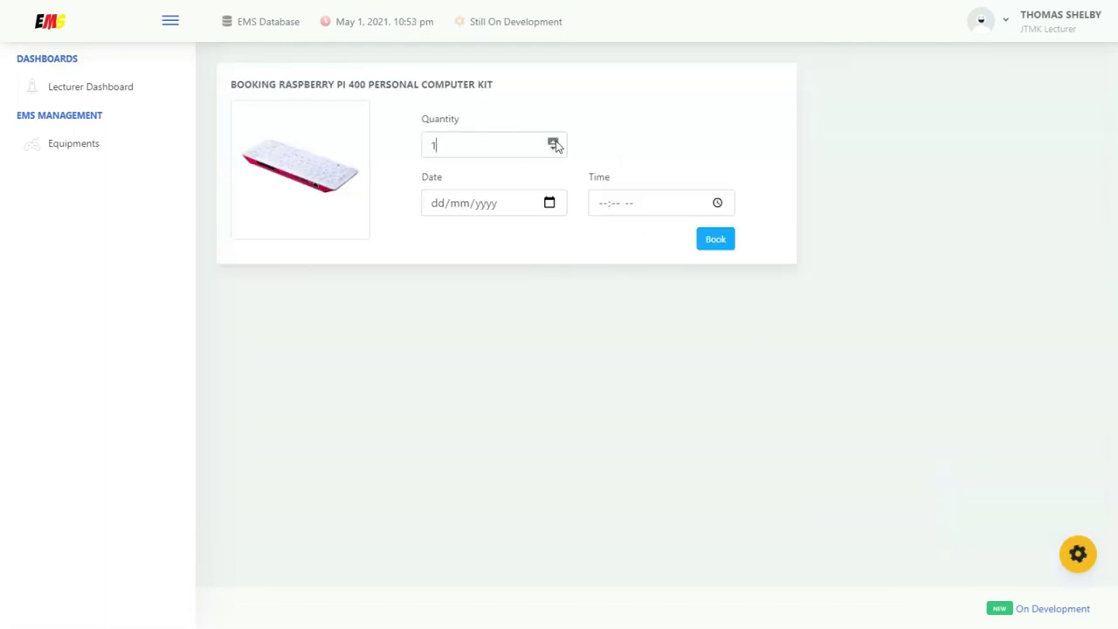
left_click(550, 204)
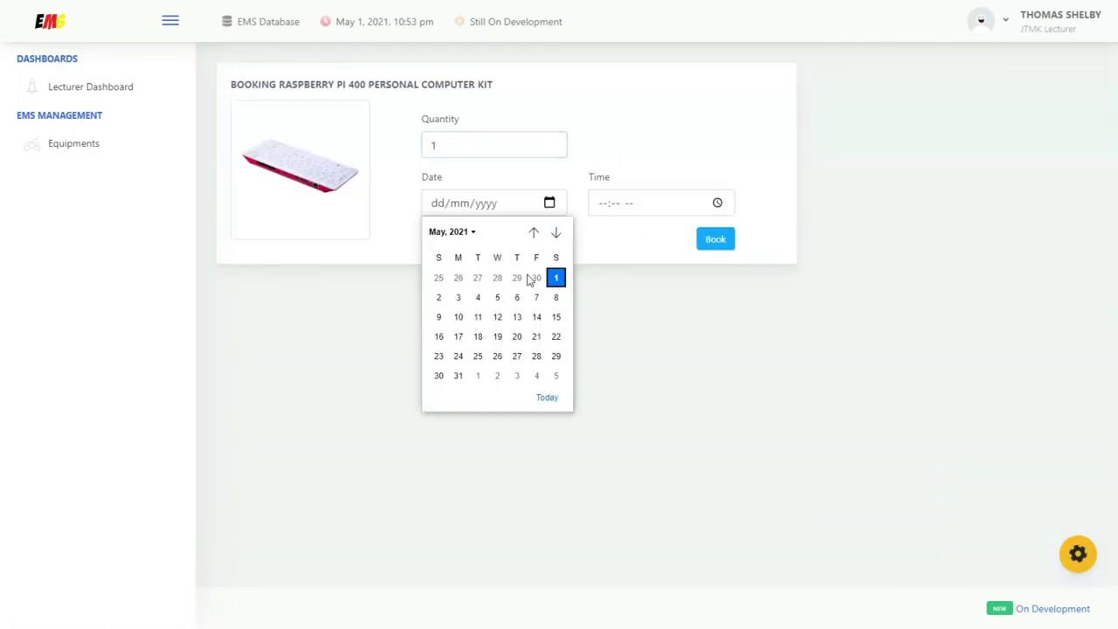
left_click(459, 299)
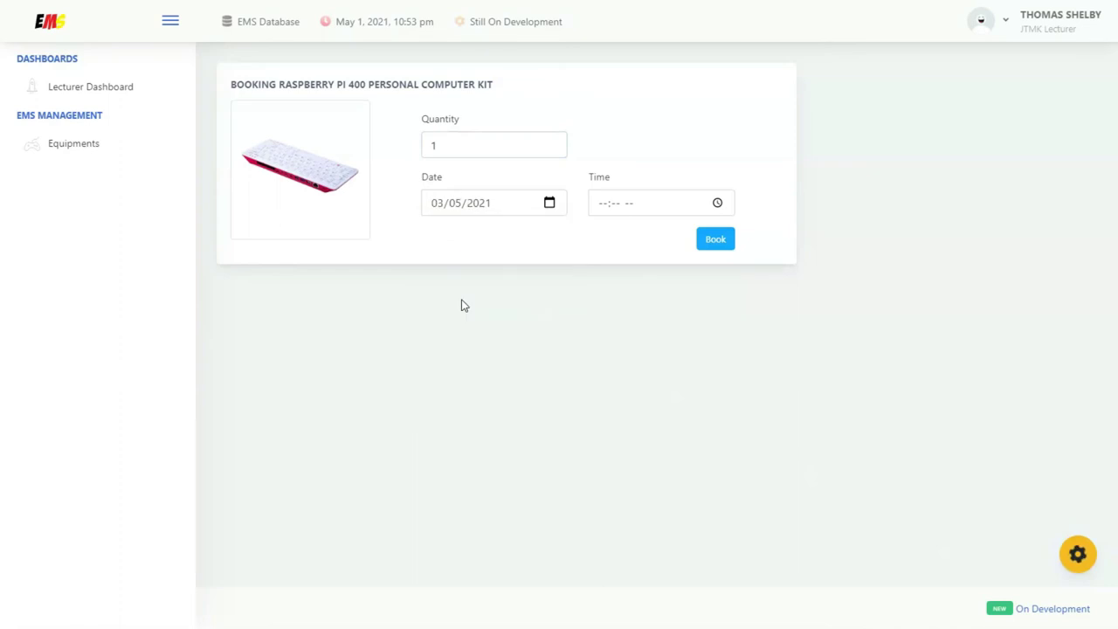
Set the booking time to 10:30 AM and submit, getting 'Booking Completed'
left_click(721, 207)
scroll(668, 253, "up", 2)
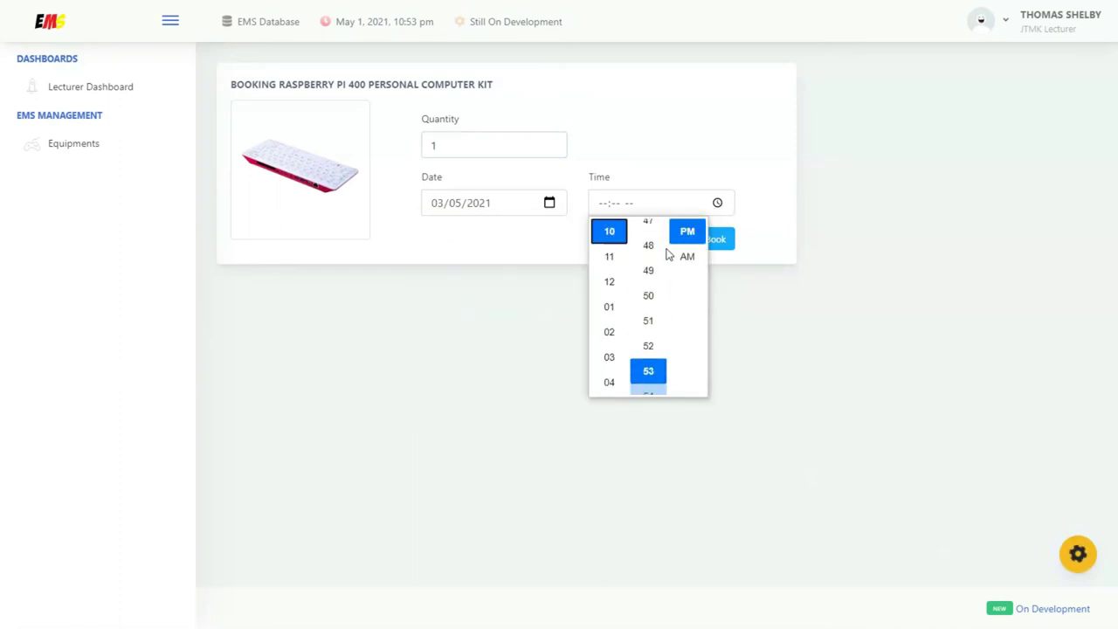
scroll(668, 253, "up", 7)
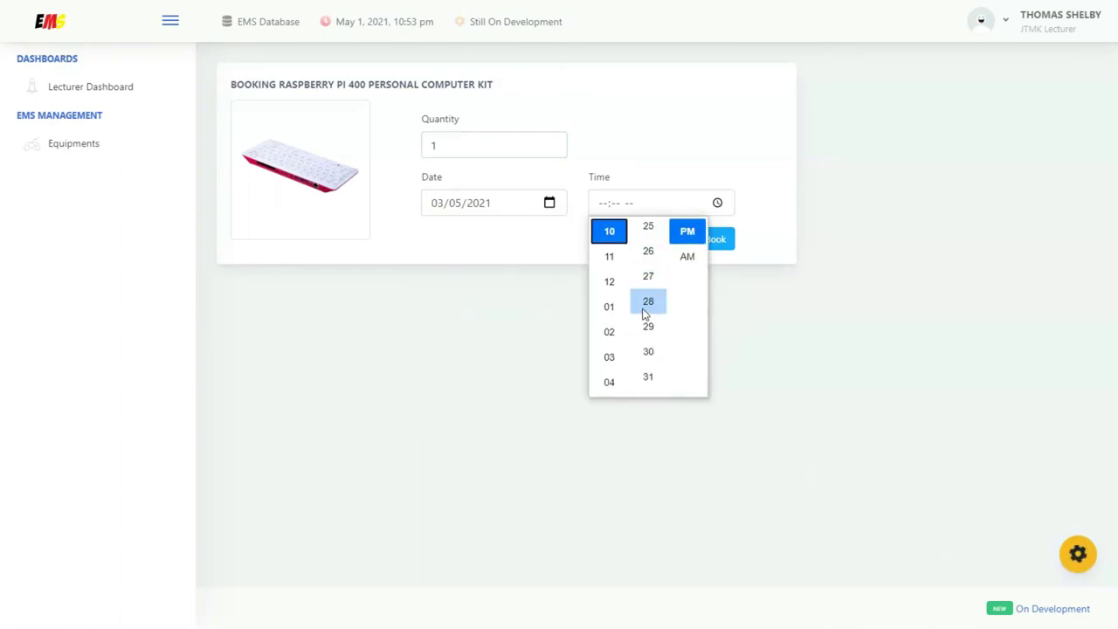
left_click(647, 352)
left_click(688, 257)
left_click(775, 242)
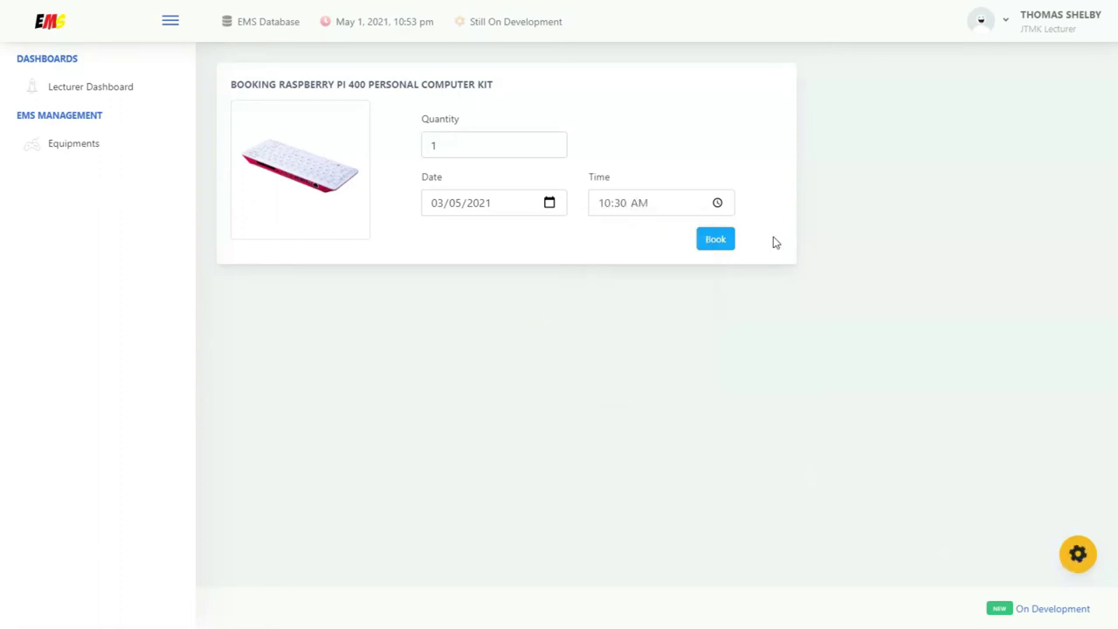
left_click(713, 249)
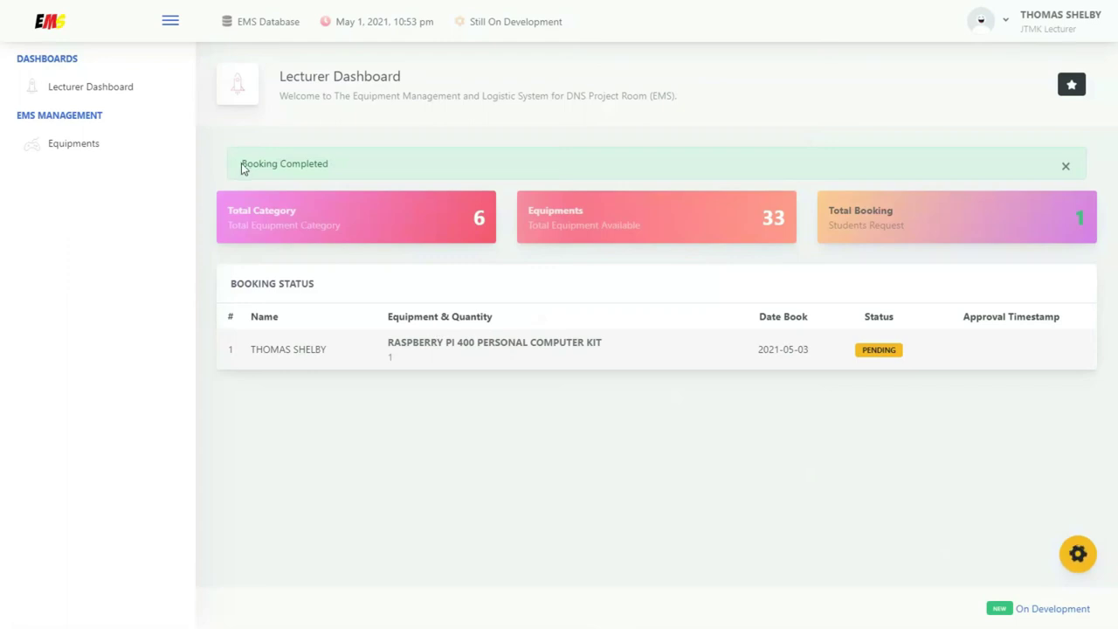
left_click_drag(244, 168, 331, 168)
left_click(336, 168)
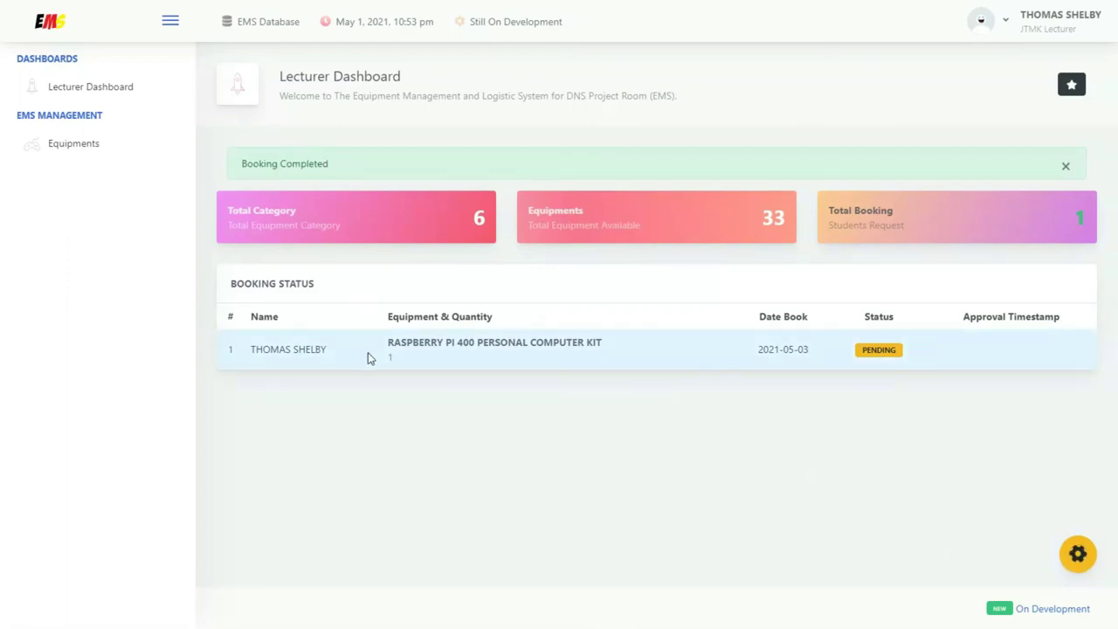
Log out of the lecturer account and open the student registration form
left_click(1002, 22)
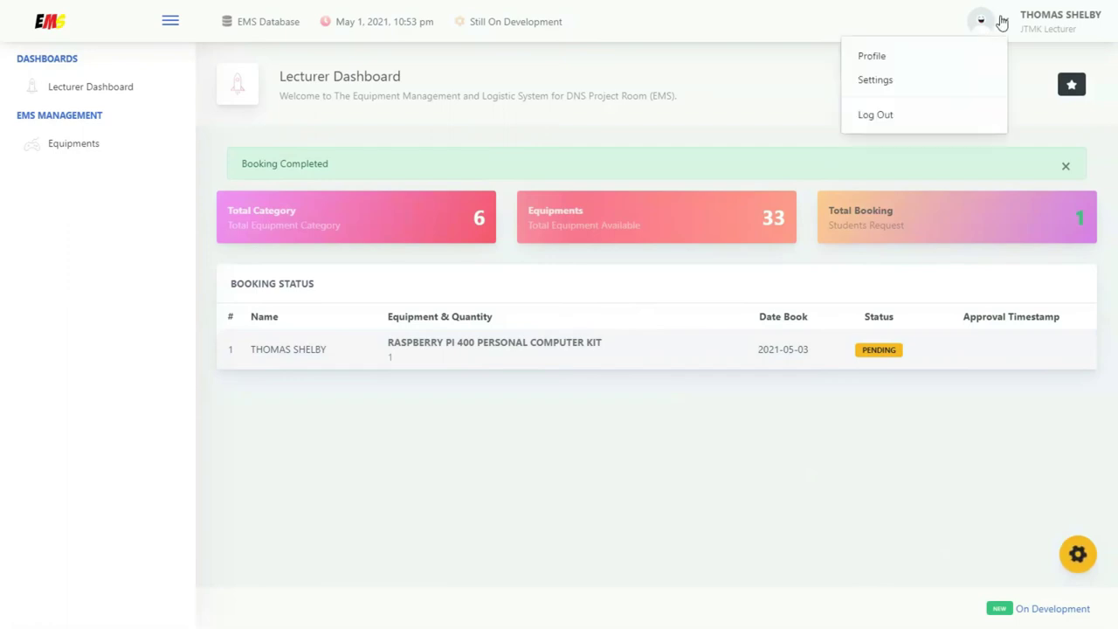
left_click(898, 117)
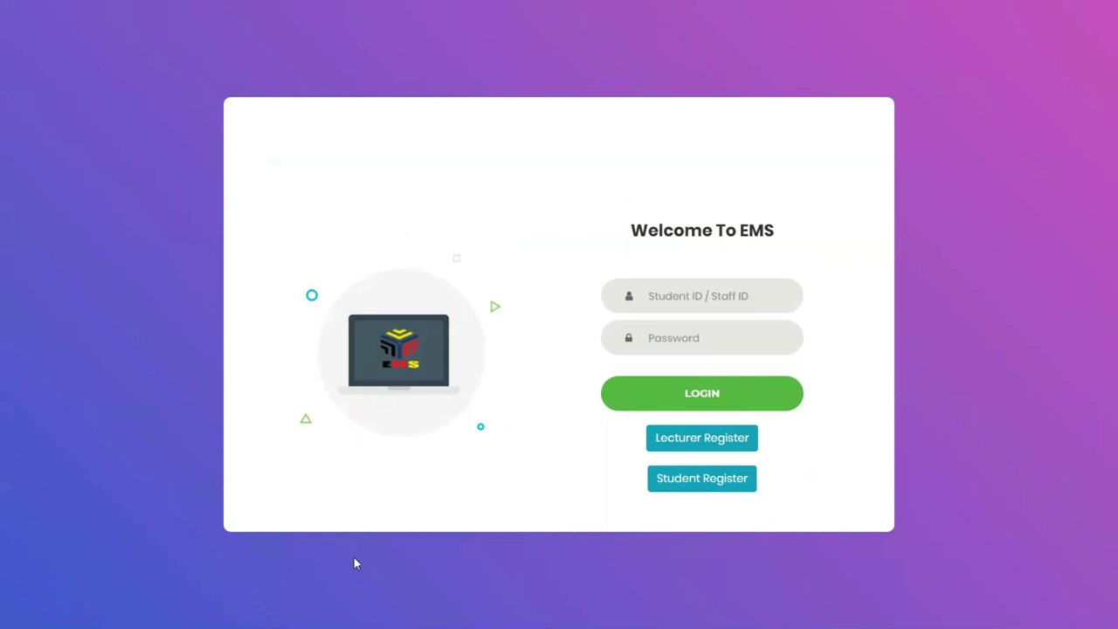
left_click(753, 488)
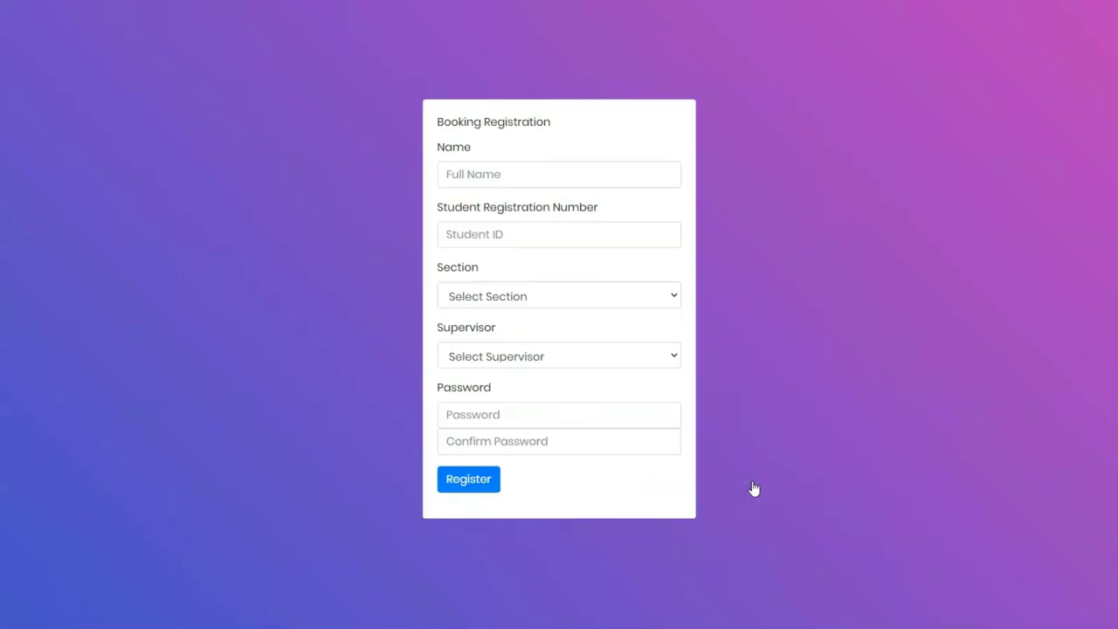
Enter the student's full name and student ID, choose section DDT5-S3 and a supervisor
left_click(539, 171)
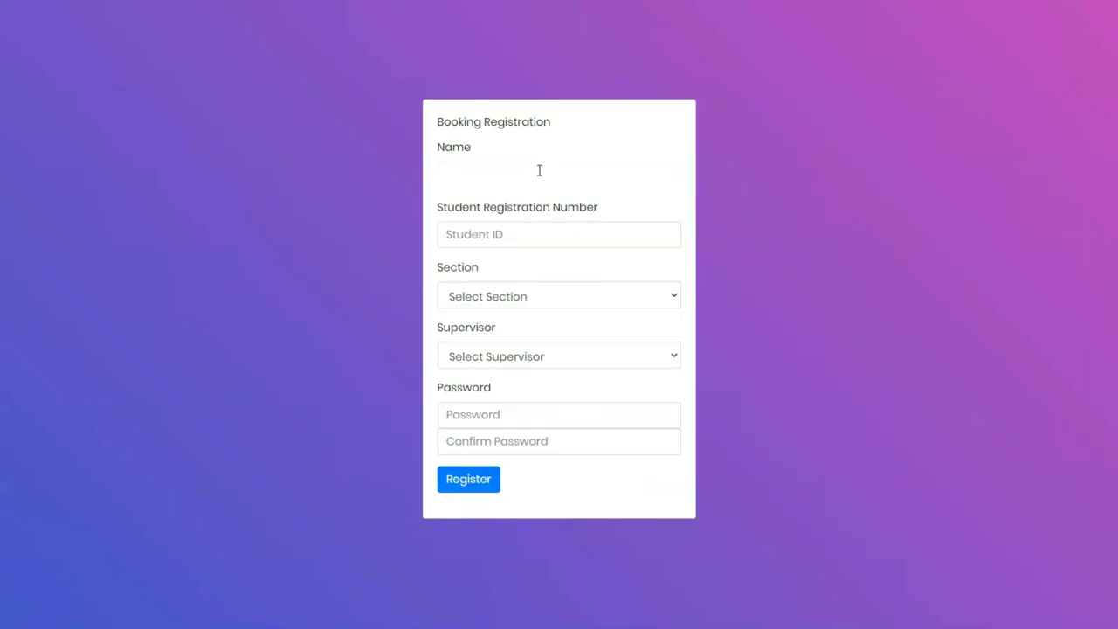
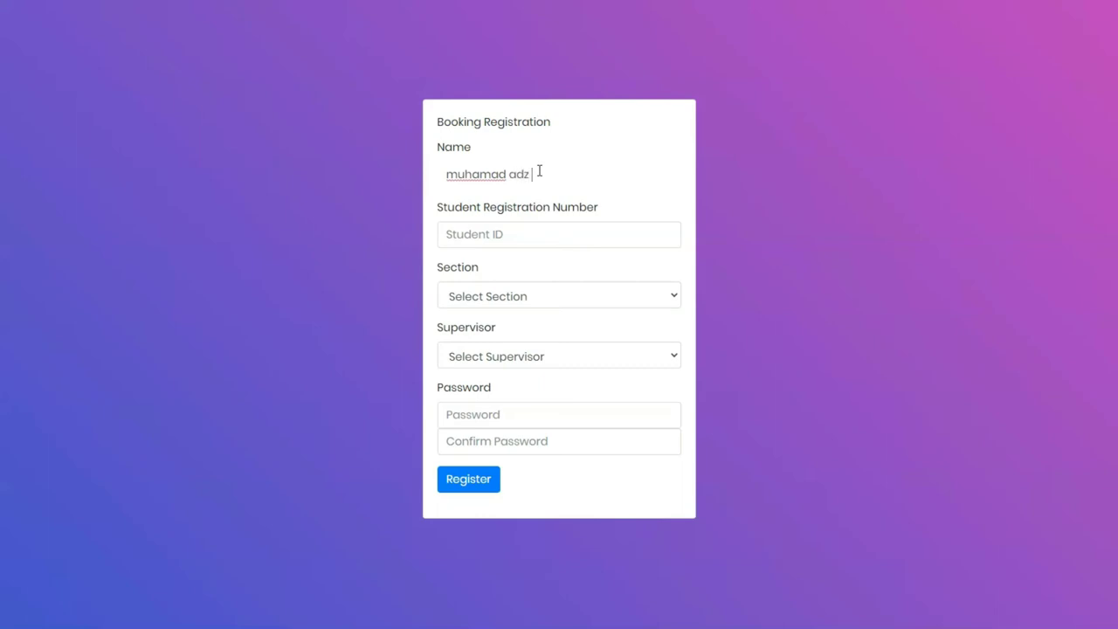
key("Tab")
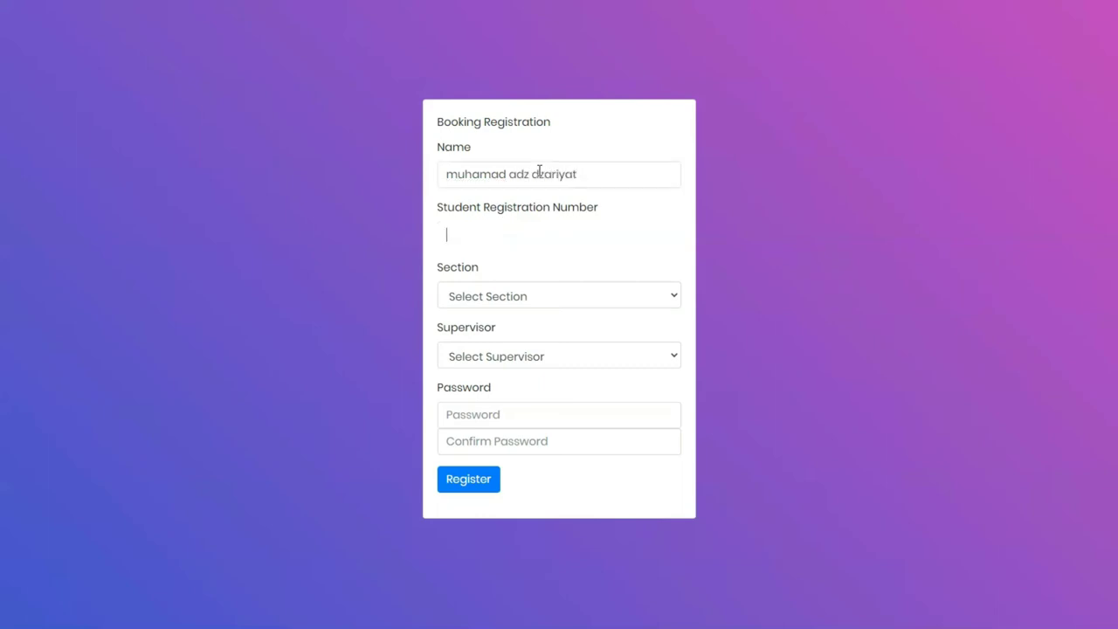
left_click(571, 298)
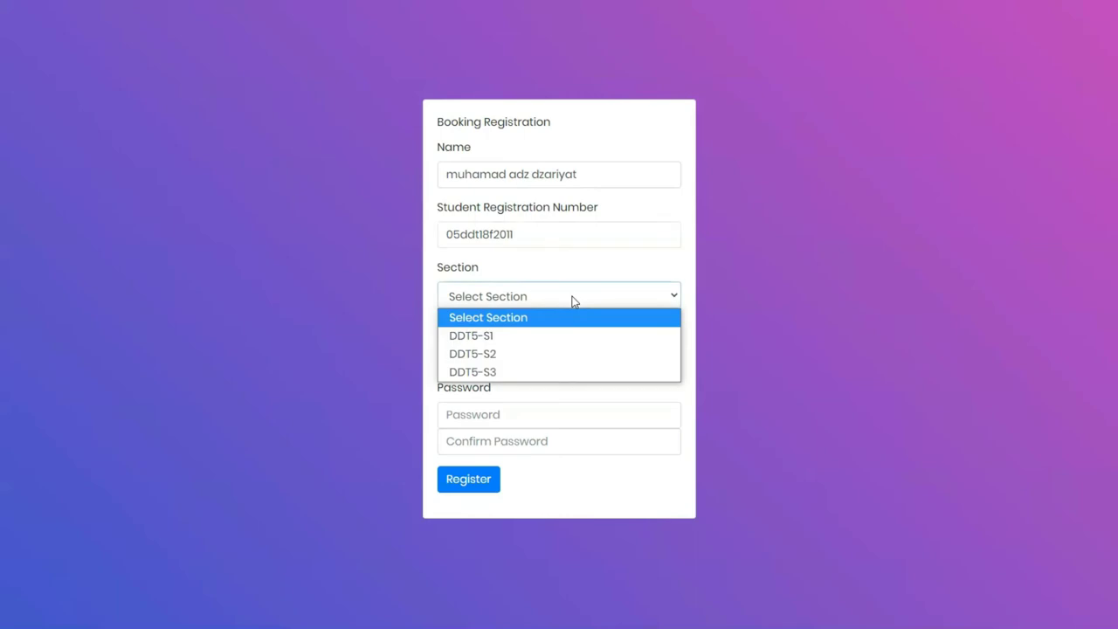
left_click(504, 372)
left_click(514, 362)
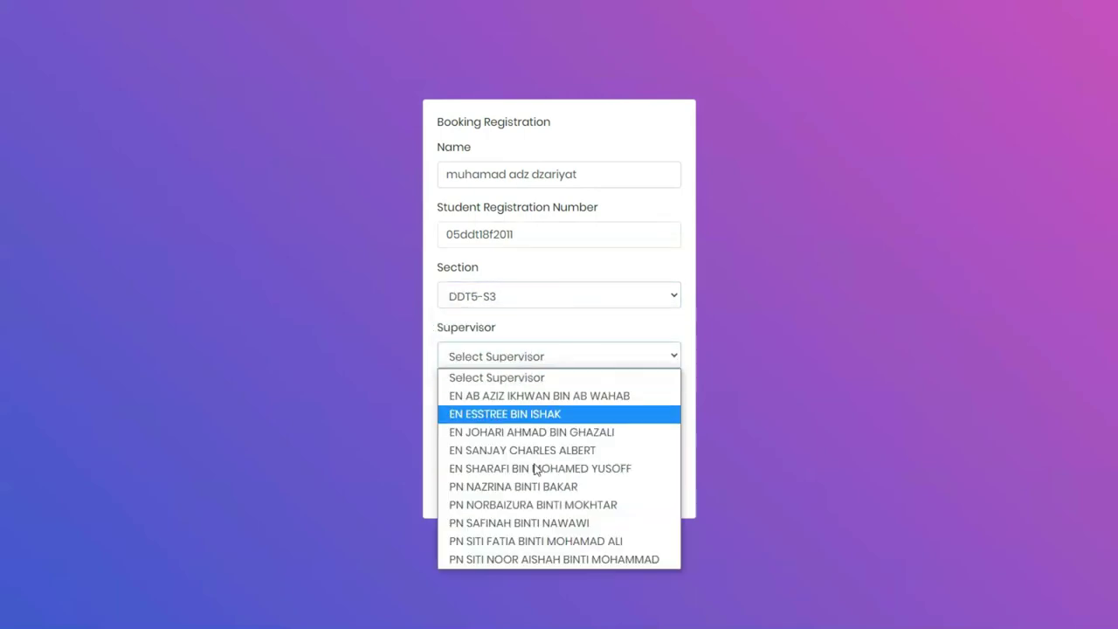
left_click(541, 559)
Set and confirm the student password, then submit the registration
left_click(491, 417)
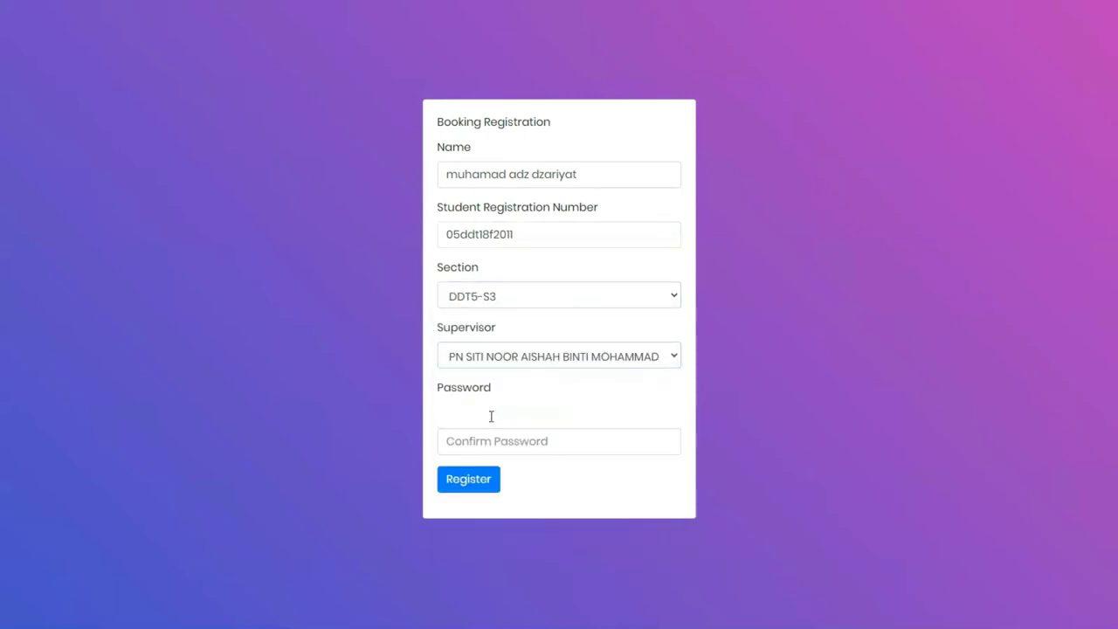
type("12345678")
key("Tab")
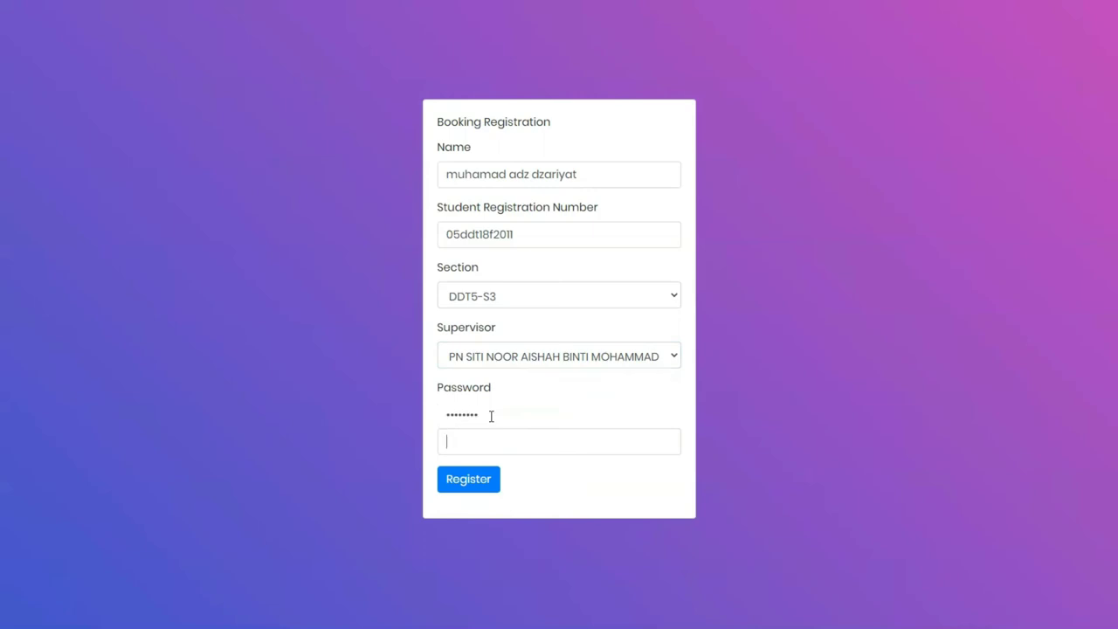
type("123456")
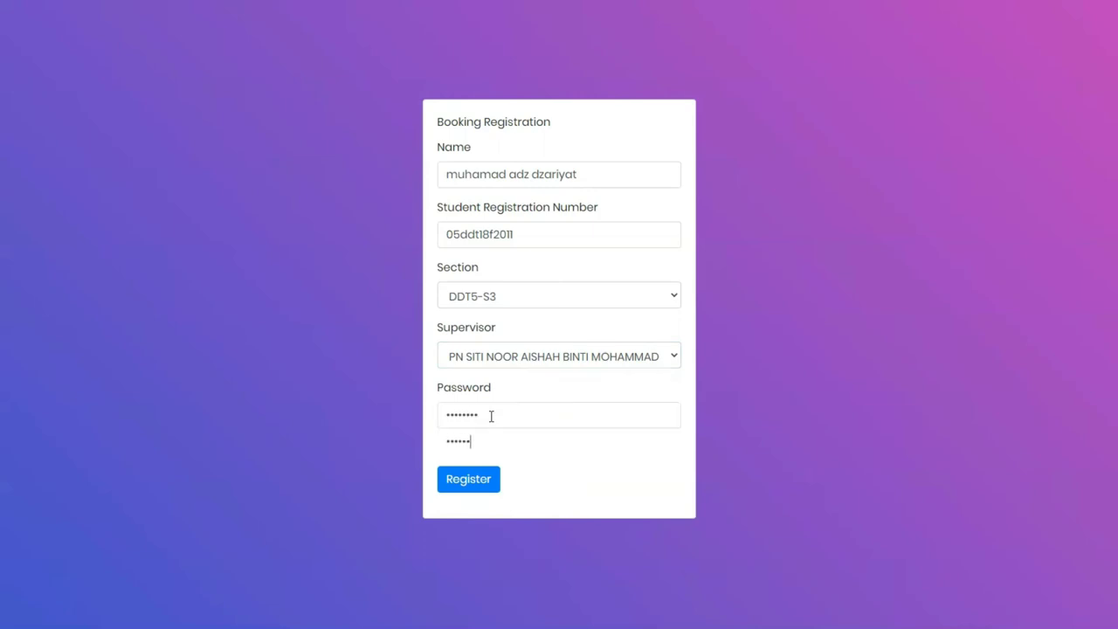
type("78")
left_click(494, 486)
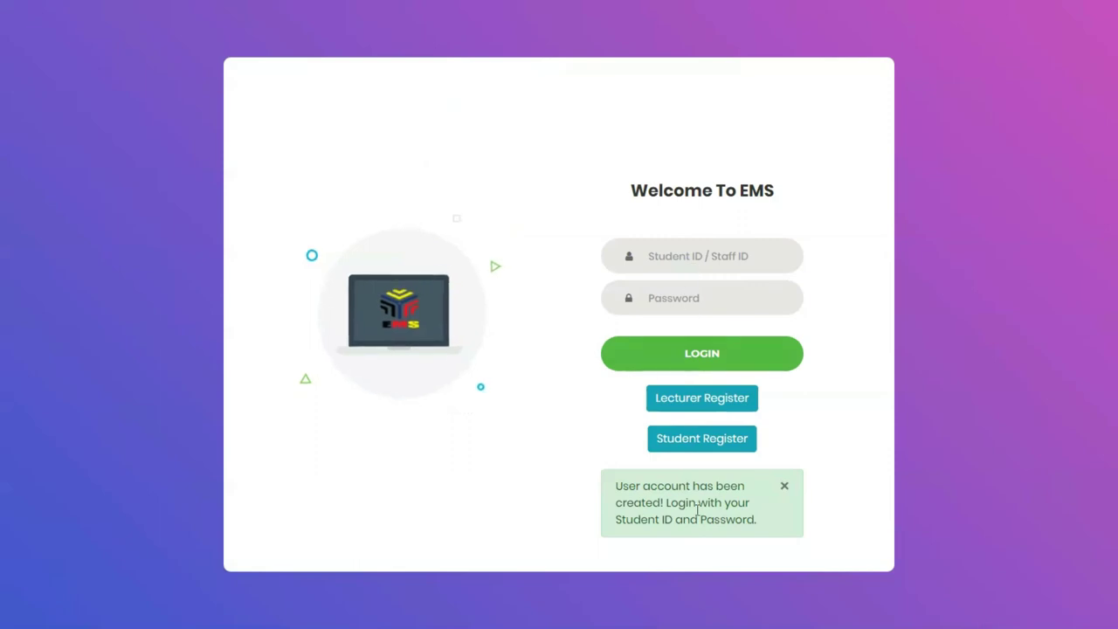
Log in with the saved student ID and password, reaching the Student Dashboard (6 categories, 33 equipment)
left_click_drag(668, 503, 779, 524)
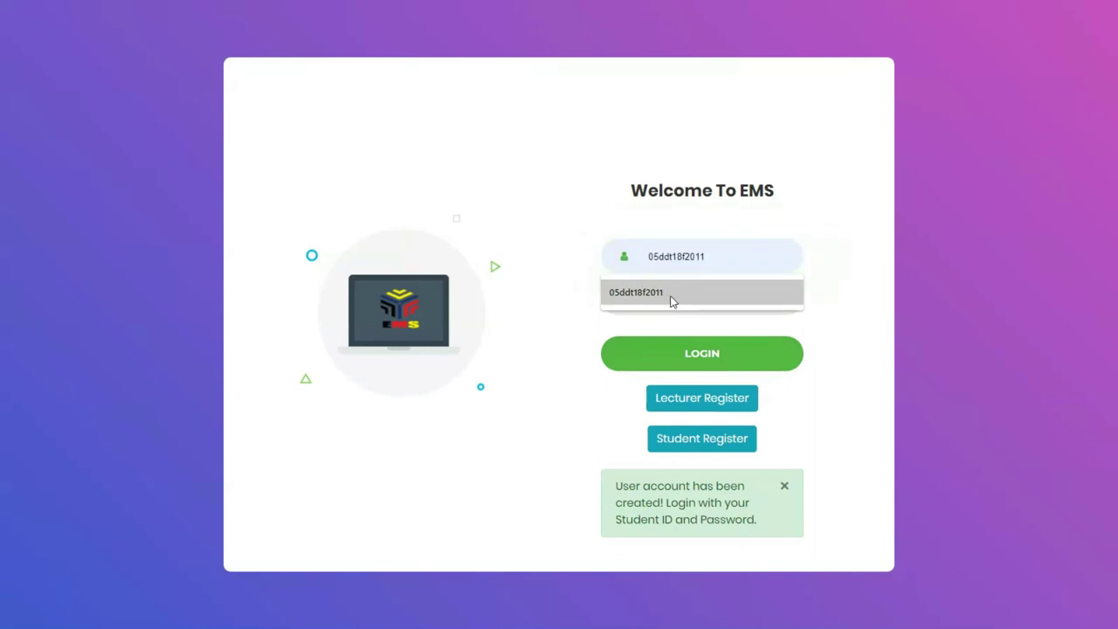
left_click(669, 295)
left_click(670, 295)
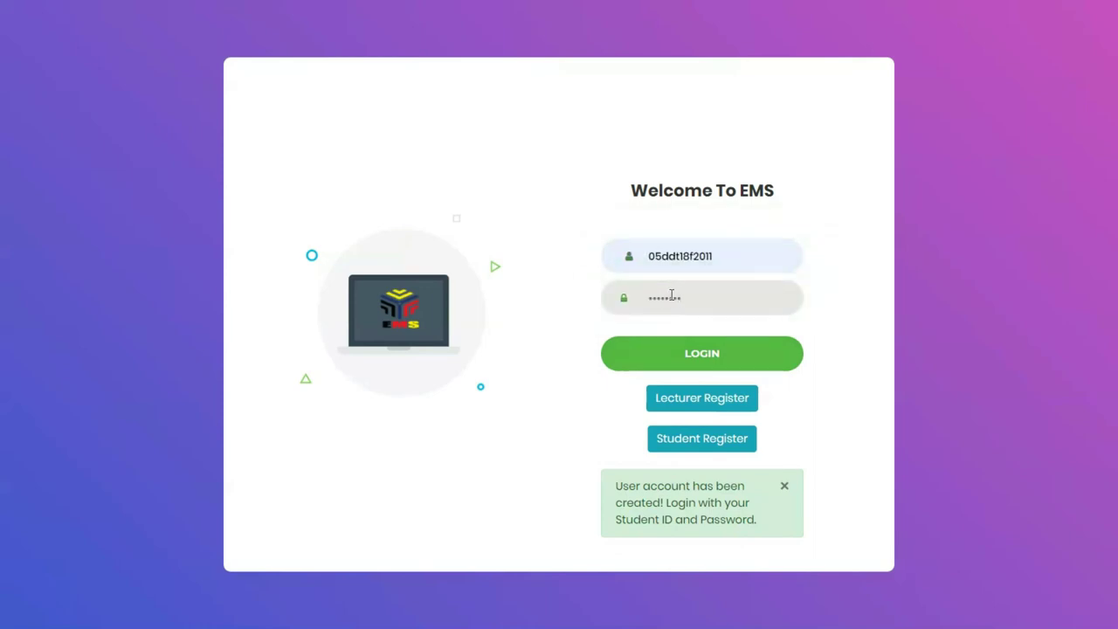
left_click(686, 352)
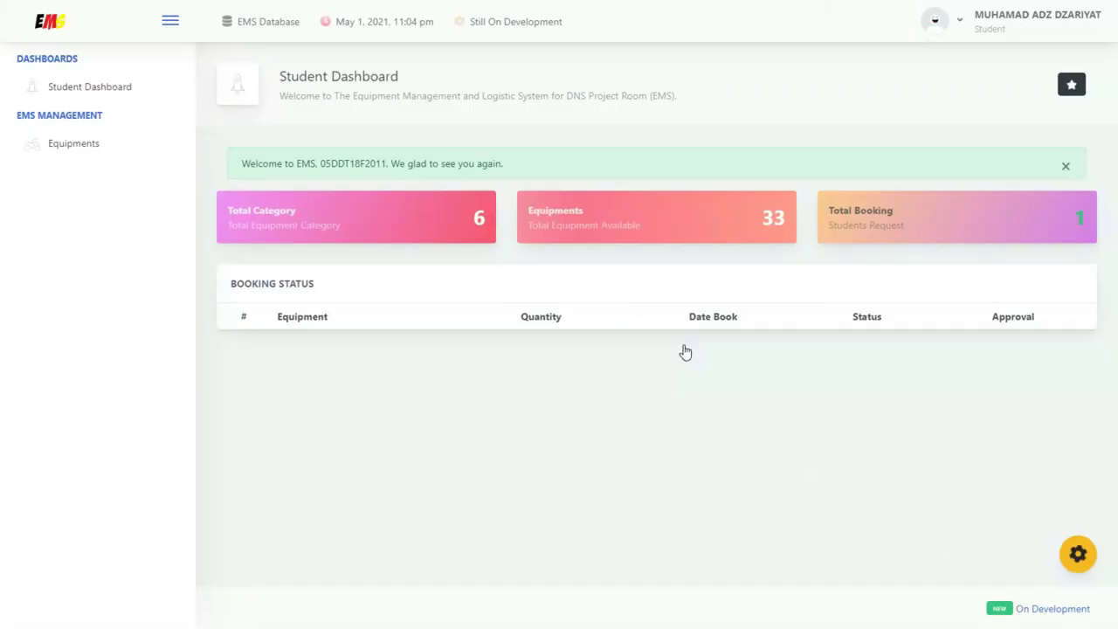
left_click_drag(320, 160, 387, 164)
left_click_drag(975, 16, 1097, 31)
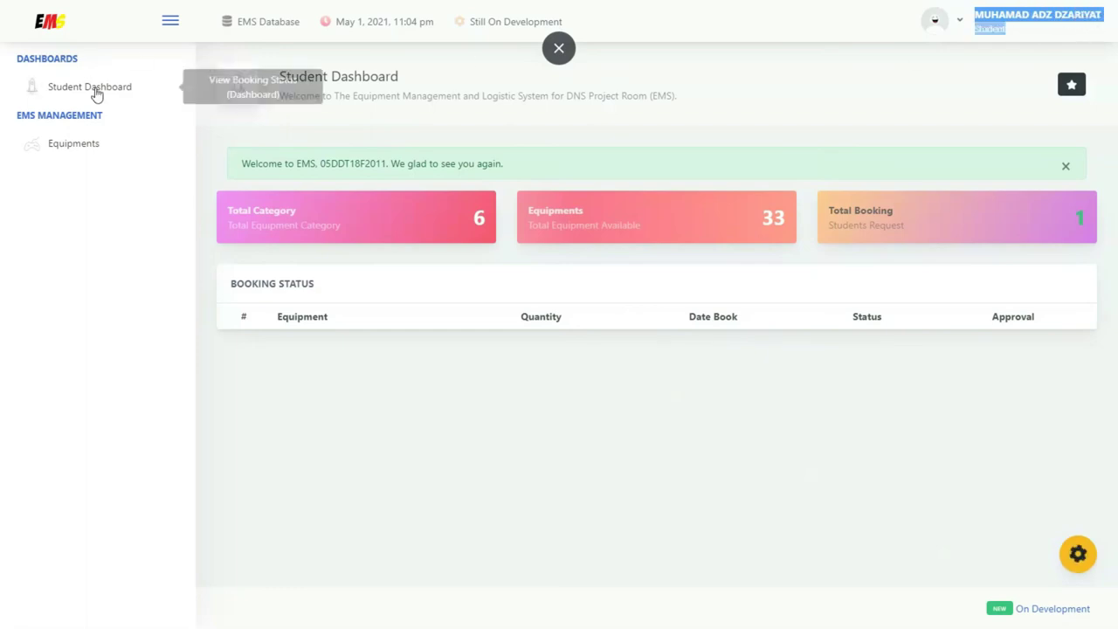
Filter equipment by Handheld Scanners and open the QUICKSCAN I LITE QW2100 details
left_click(91, 147)
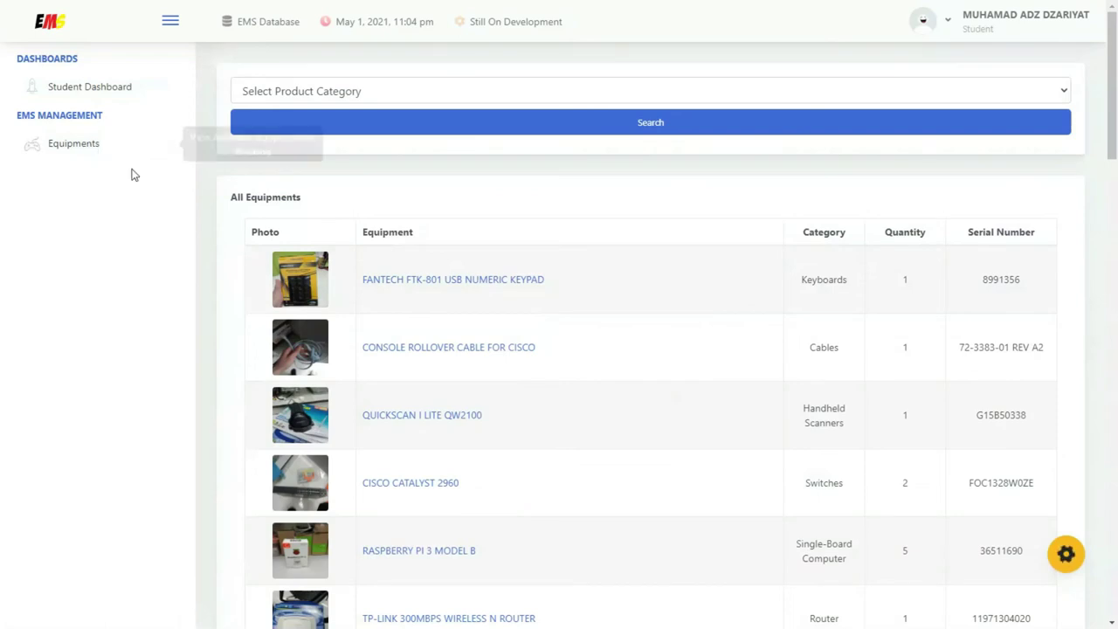
left_click(515, 91)
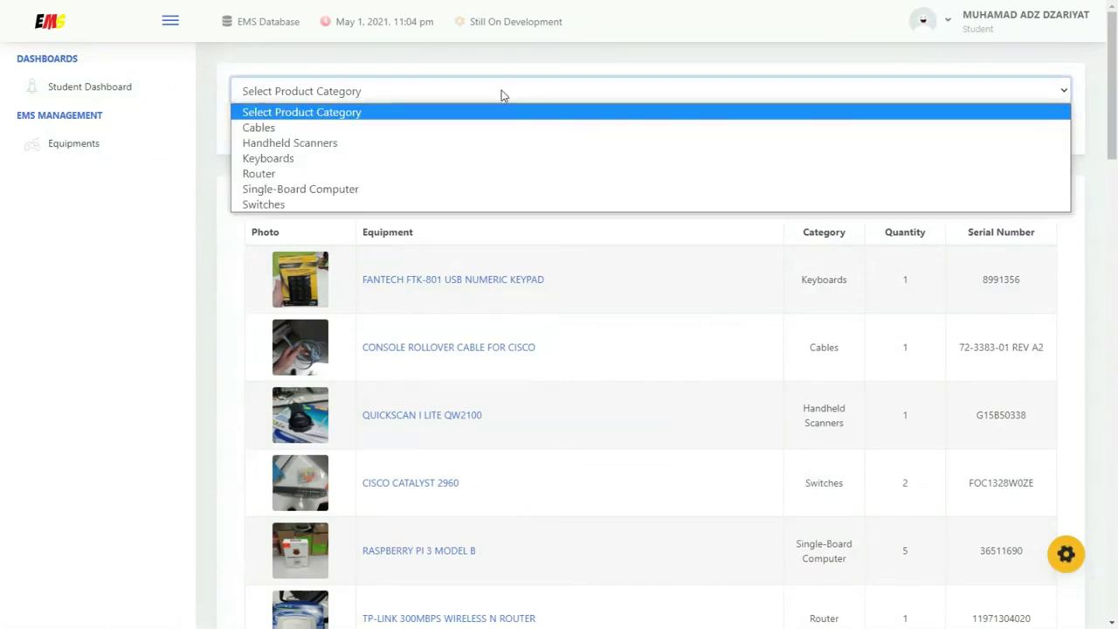
left_click(319, 143)
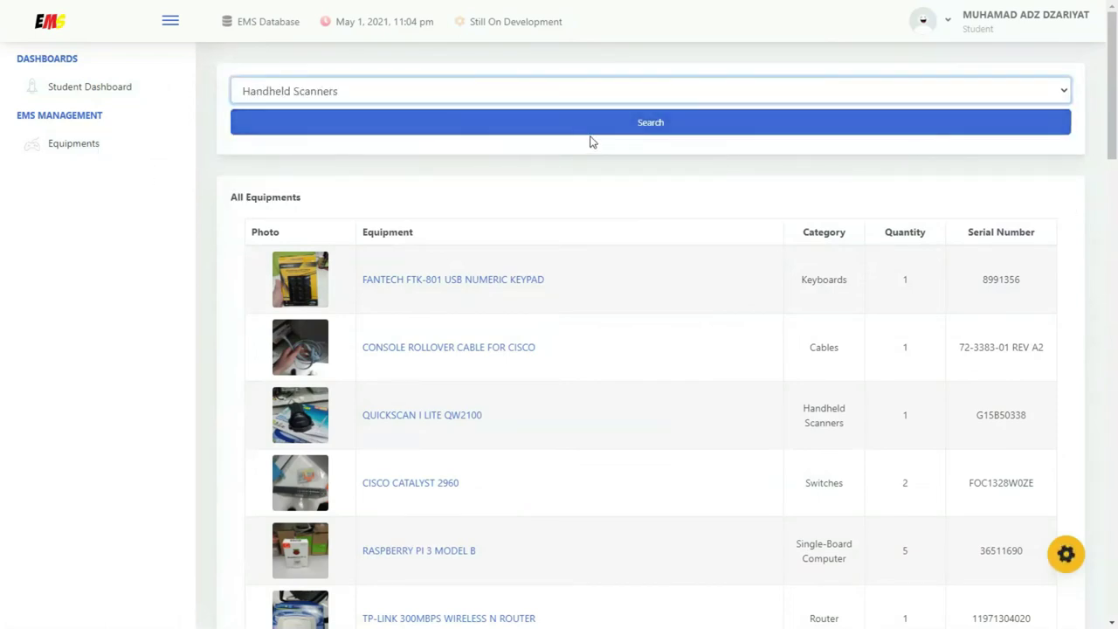
left_click(645, 124)
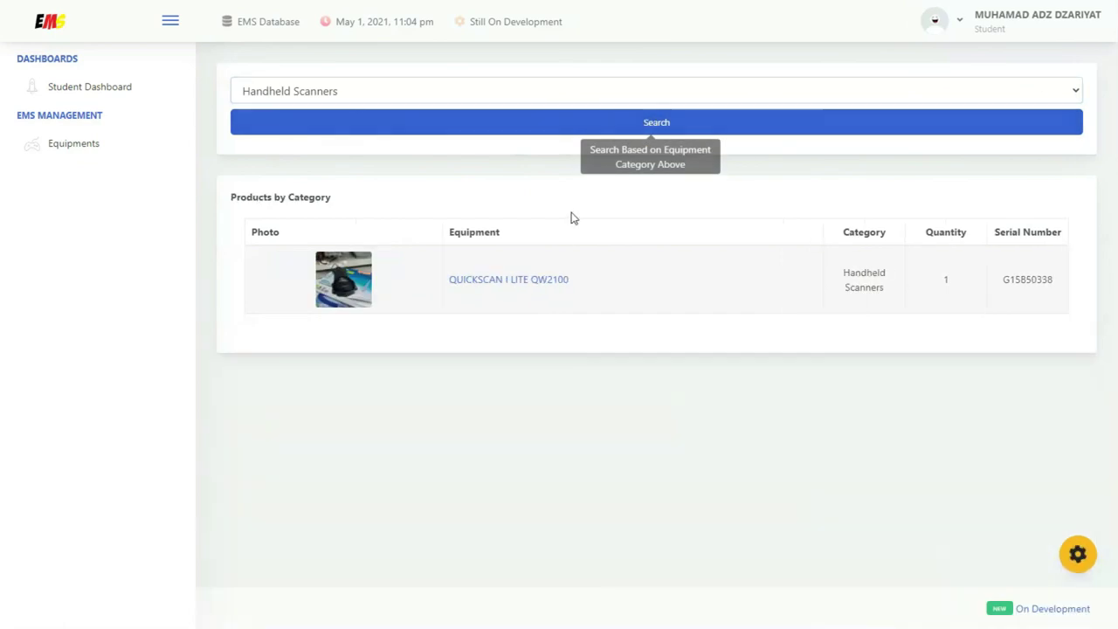
left_click(549, 280)
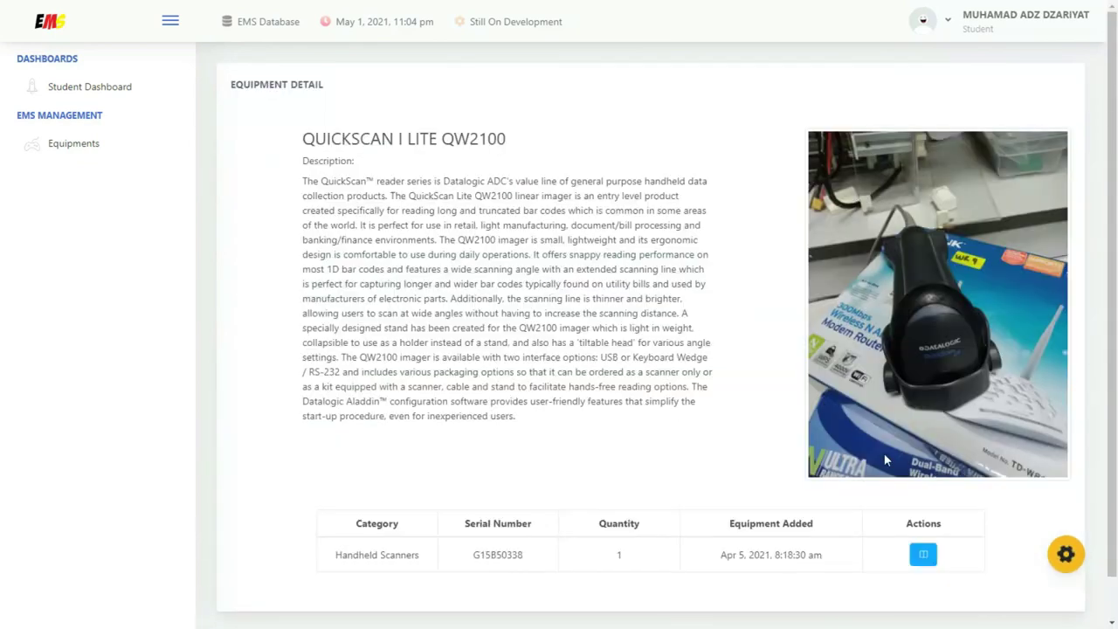
Start booking 1 QUICKSCAN I LITE QW2100 dated 4 May 2021
left_click(923, 554)
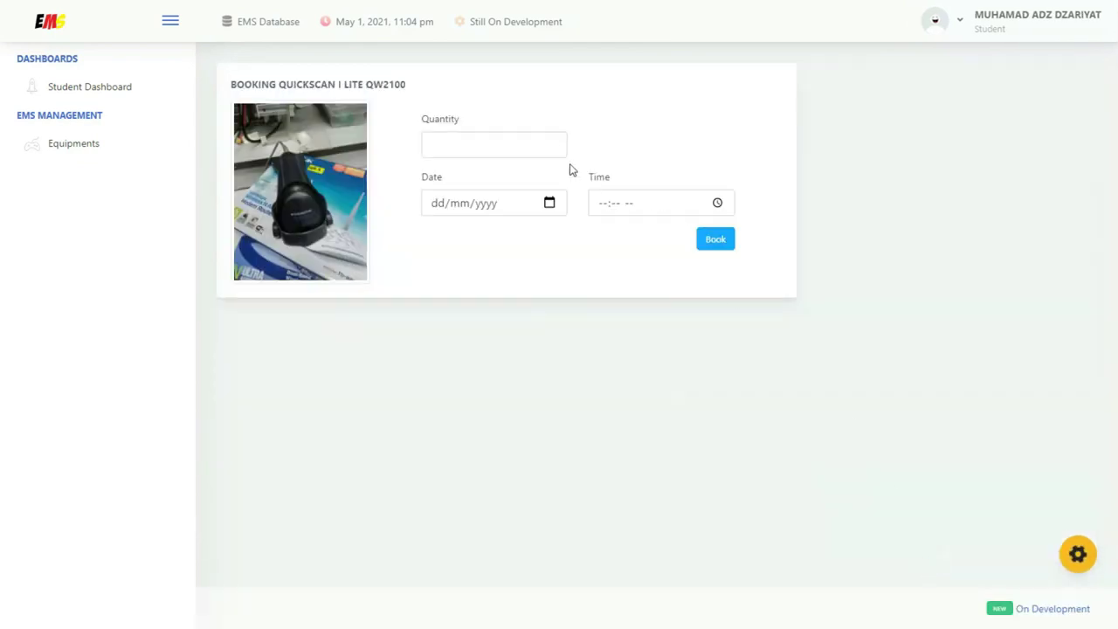
left_click(553, 140)
left_click(549, 203)
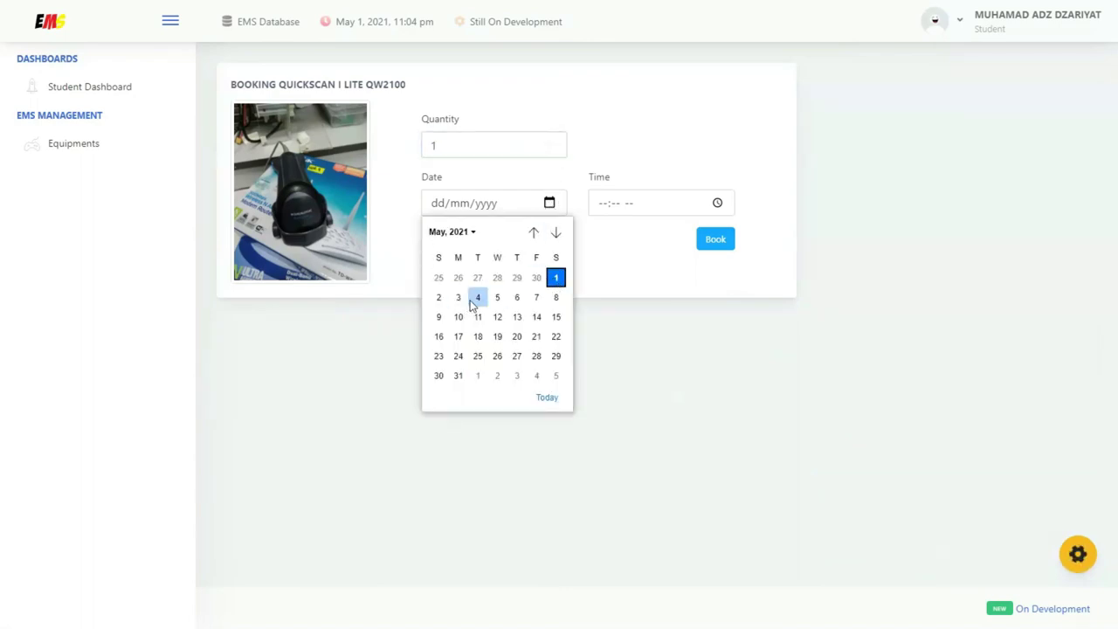
left_click(478, 298)
Set the booking time to 02:00 PM and submit the booking
left_click(718, 203)
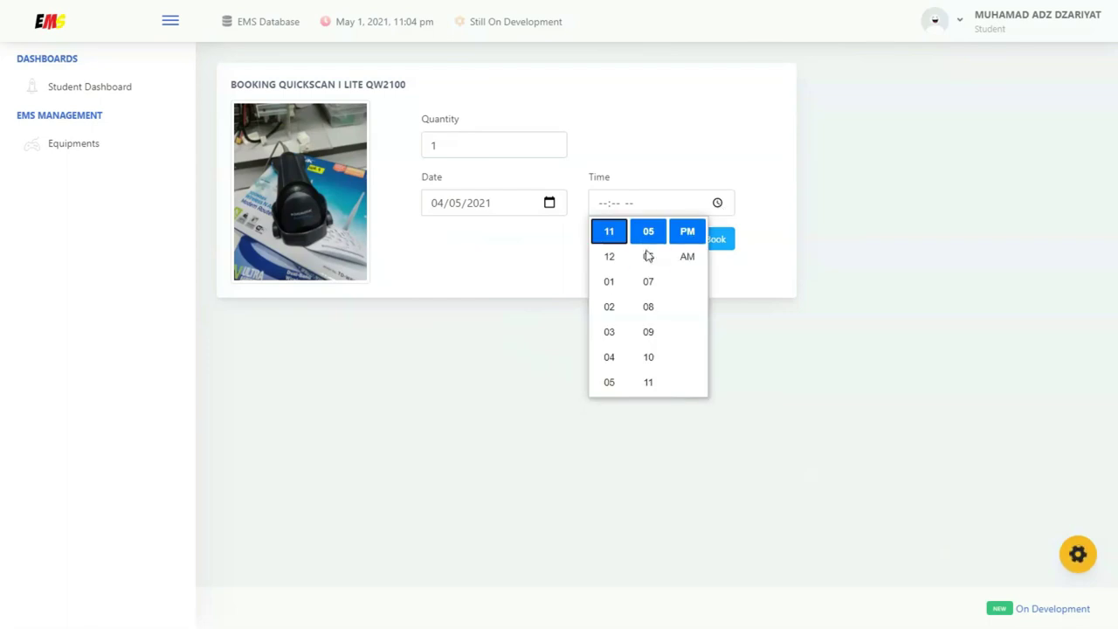
left_click(610, 313)
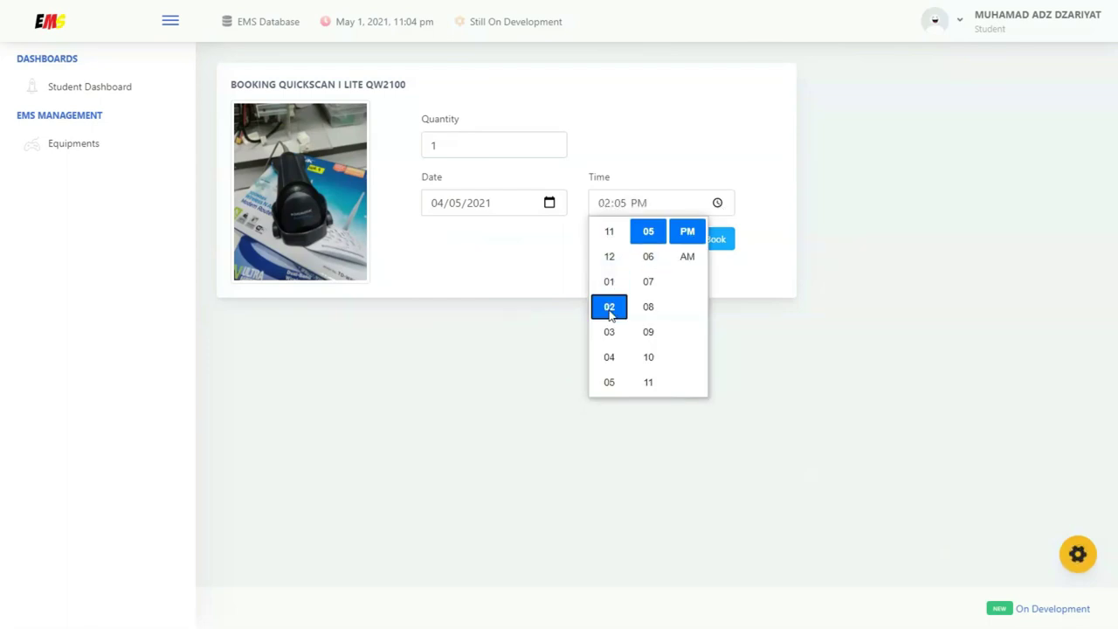
scroll(658, 250, "up", 1)
scroll(658, 249, "up", 4)
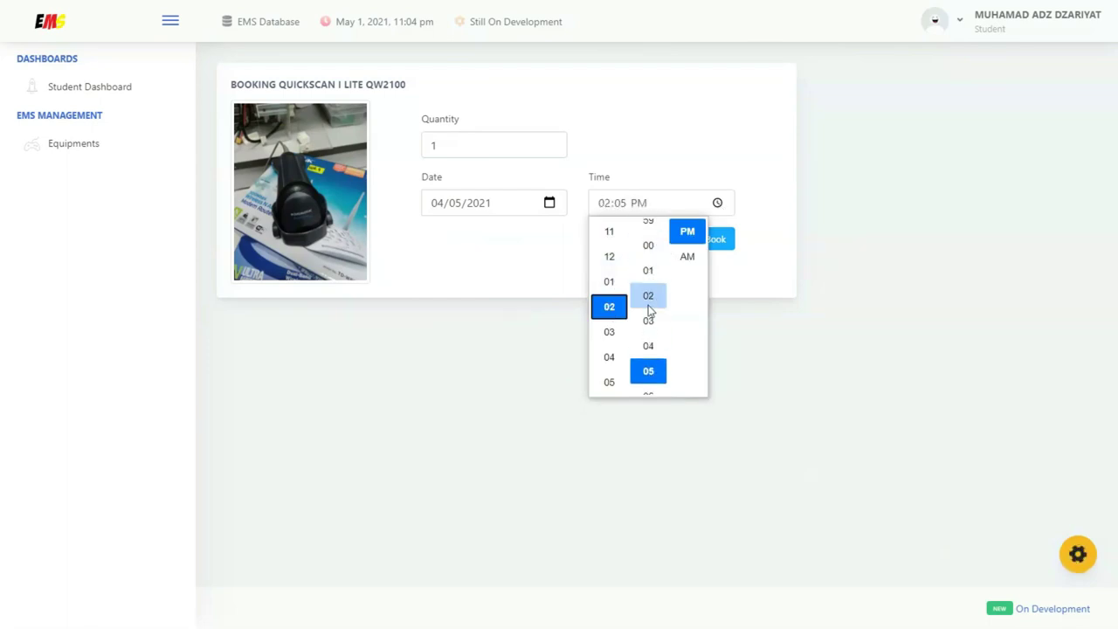
left_click(649, 257)
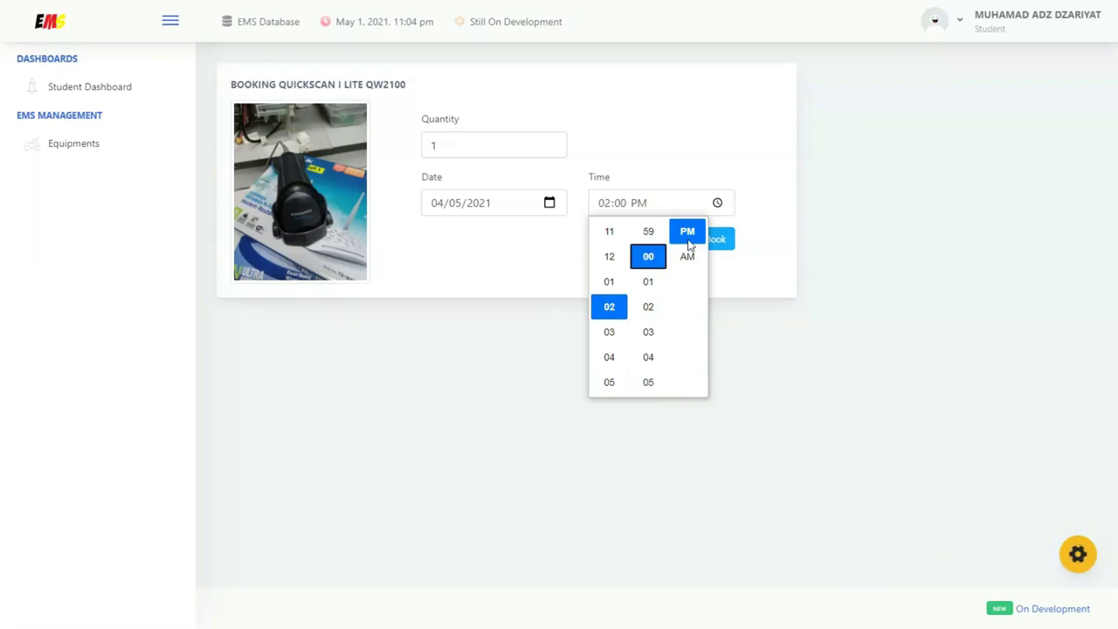
left_click(690, 235)
left_click(753, 224)
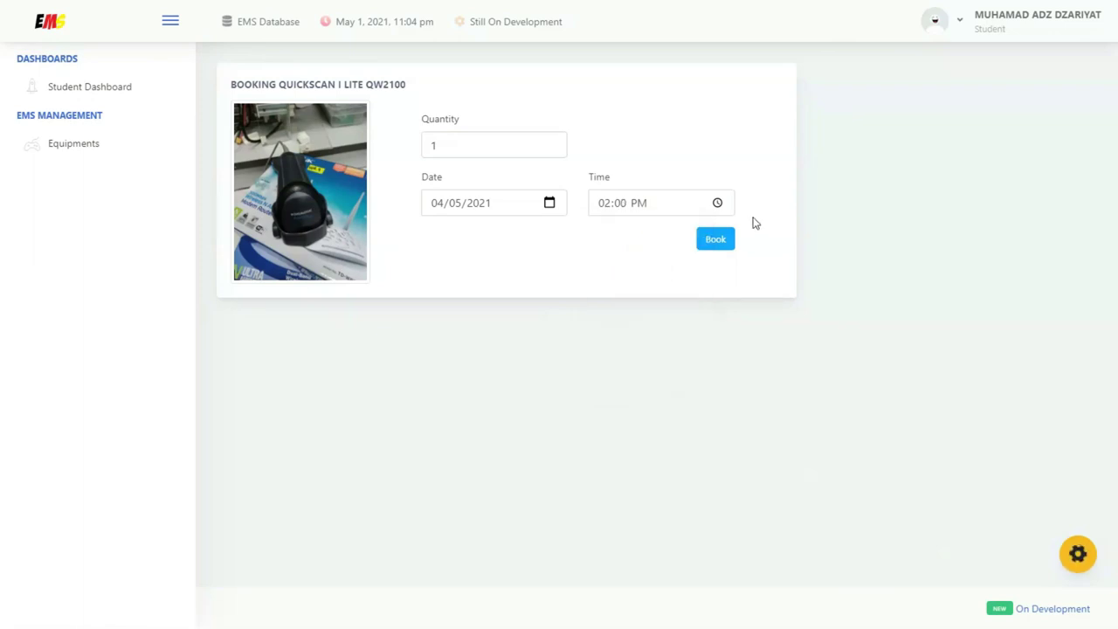
left_click(715, 240)
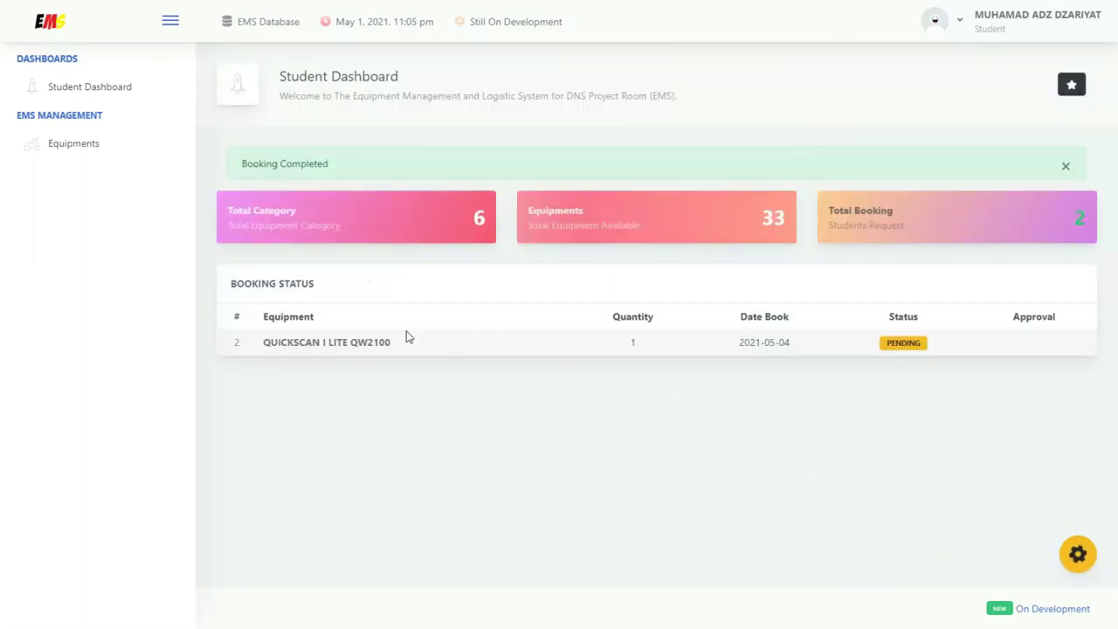
Check the pending QUICKSCAN booking on the dashboard and log out of the student account
left_click_drag(243, 160, 357, 180)
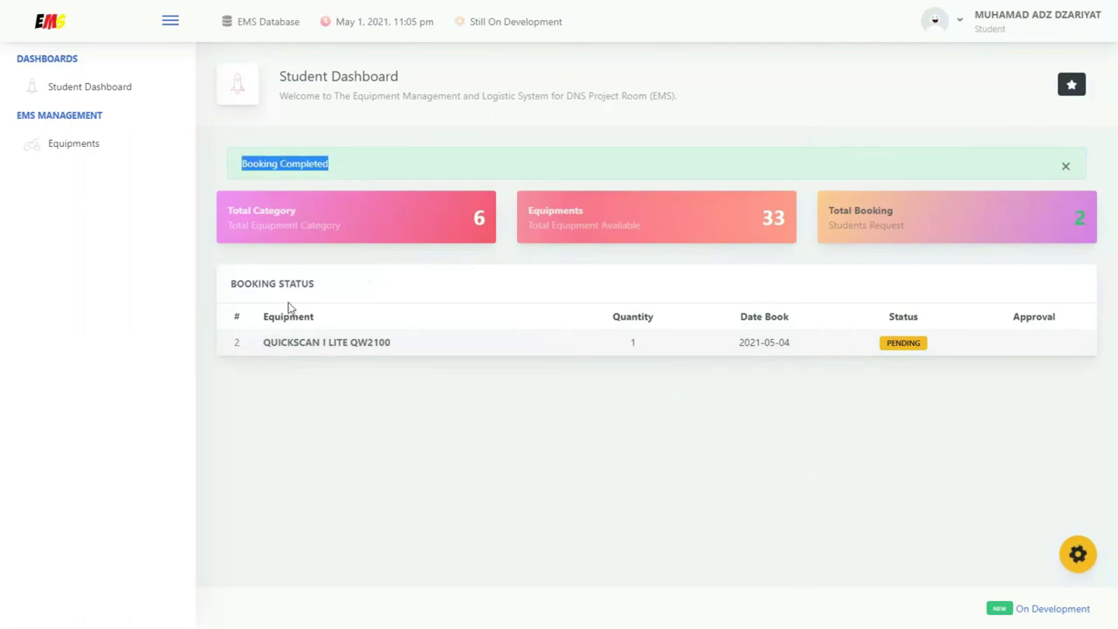
left_click_drag(265, 342, 392, 348)
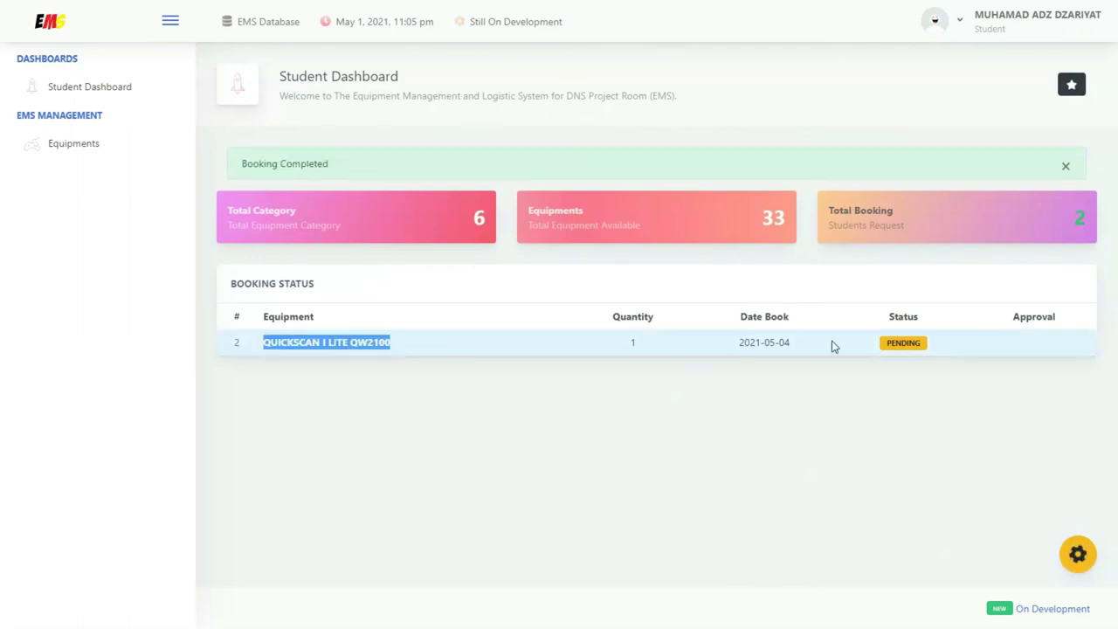
left_click(962, 30)
left_click(857, 124)
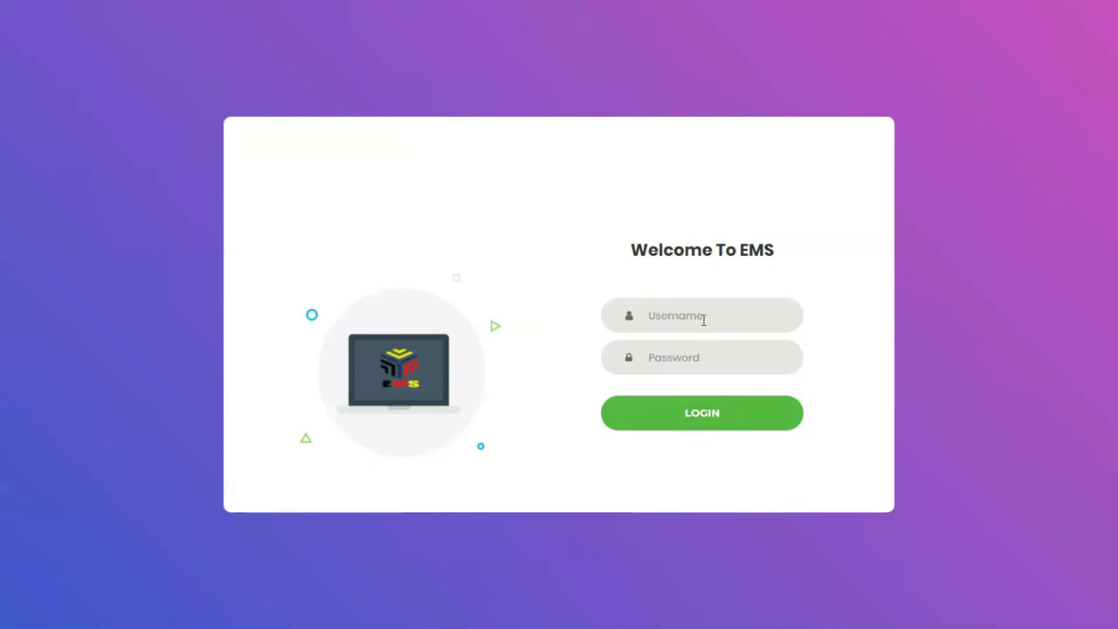
Sign in with the administrator username and password
left_click(703, 318)
key("Tab")
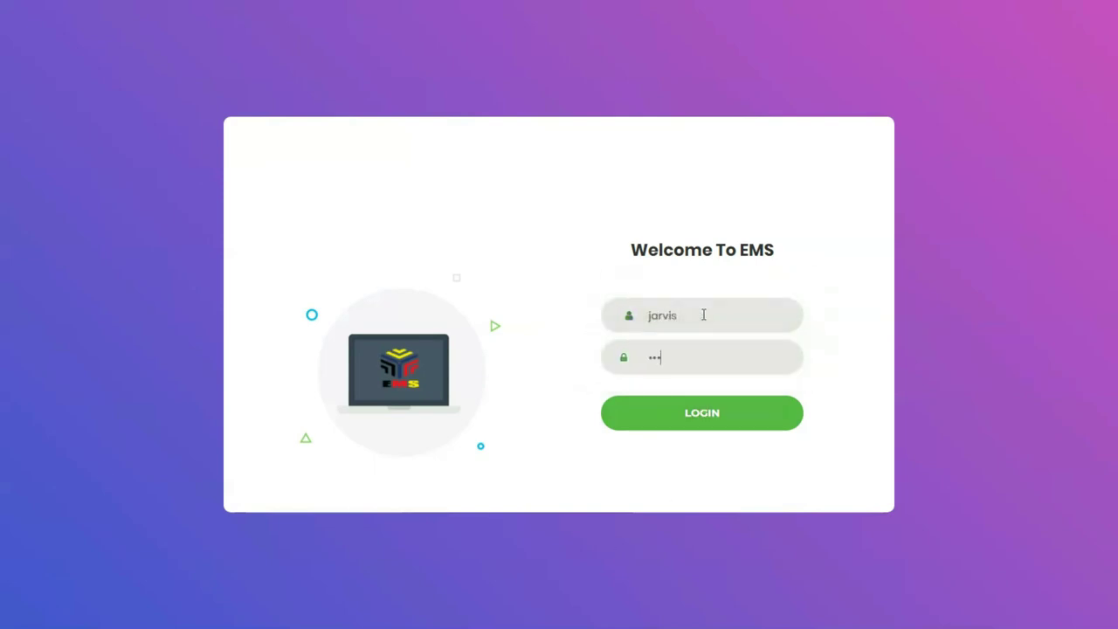
left_click(702, 411)
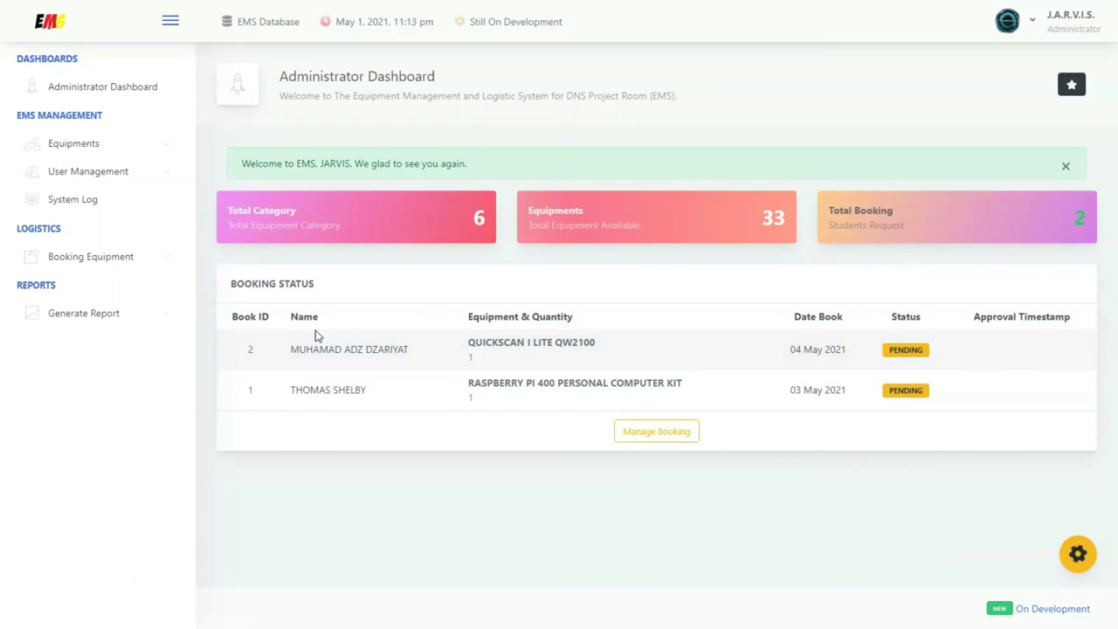
Open Manage Booking to see the student's and lecturer's pending bookings
left_click_drag(290, 352, 410, 349)
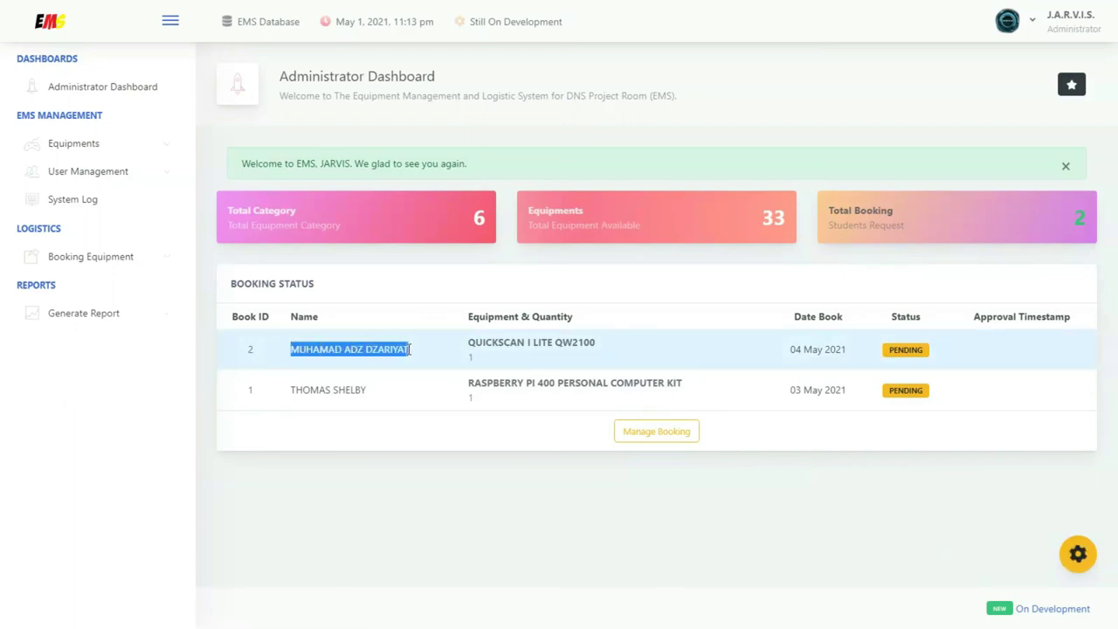
left_click(896, 353)
left_click_drag(291, 392, 373, 401)
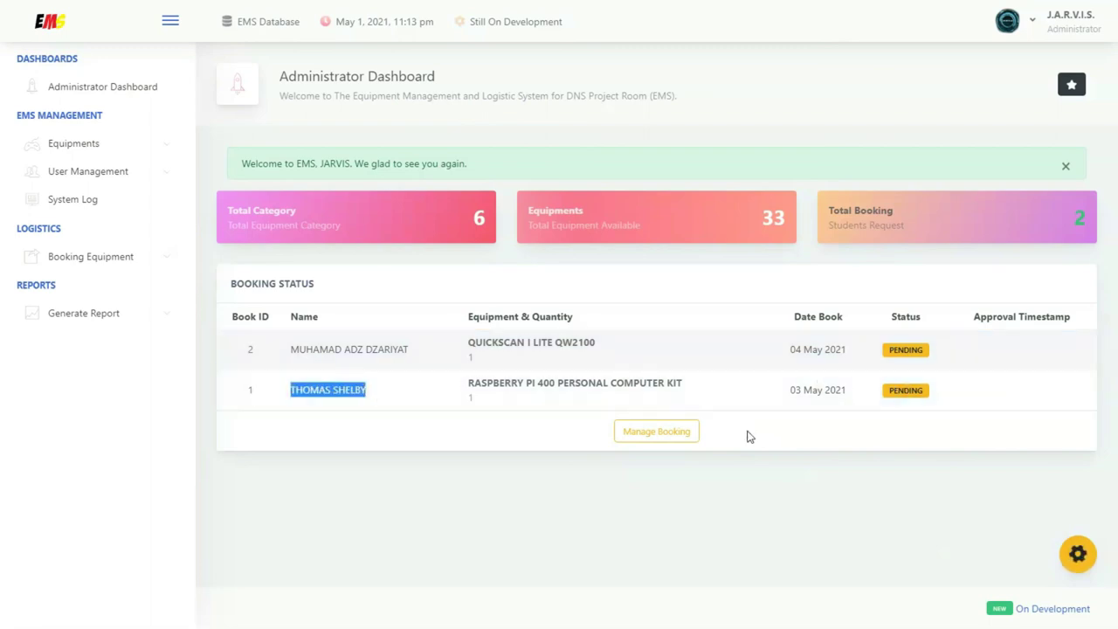
left_click(697, 432)
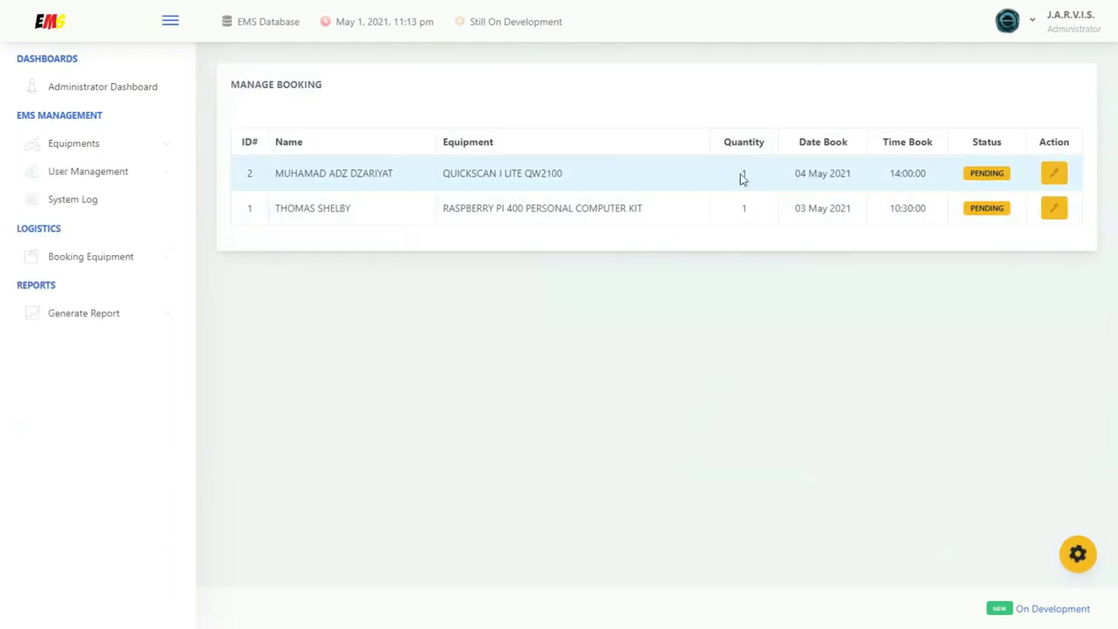
Change the Raspberry Pi 400 kit booking's status to Approved and save it
left_click(1058, 211)
left_click(819, 133)
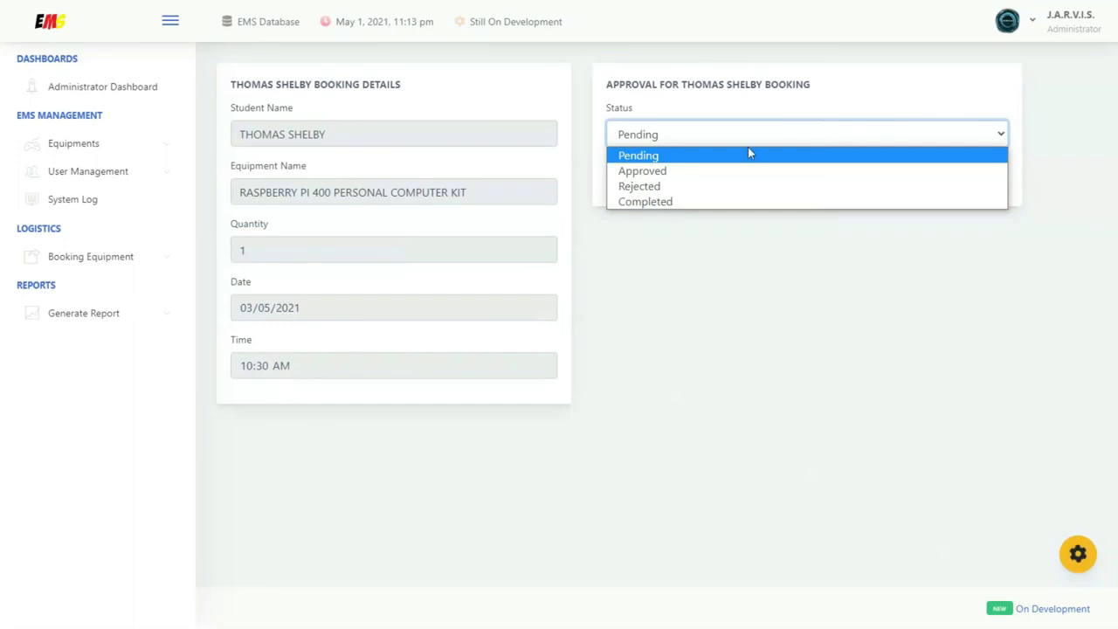
left_click(694, 172)
left_click(629, 179)
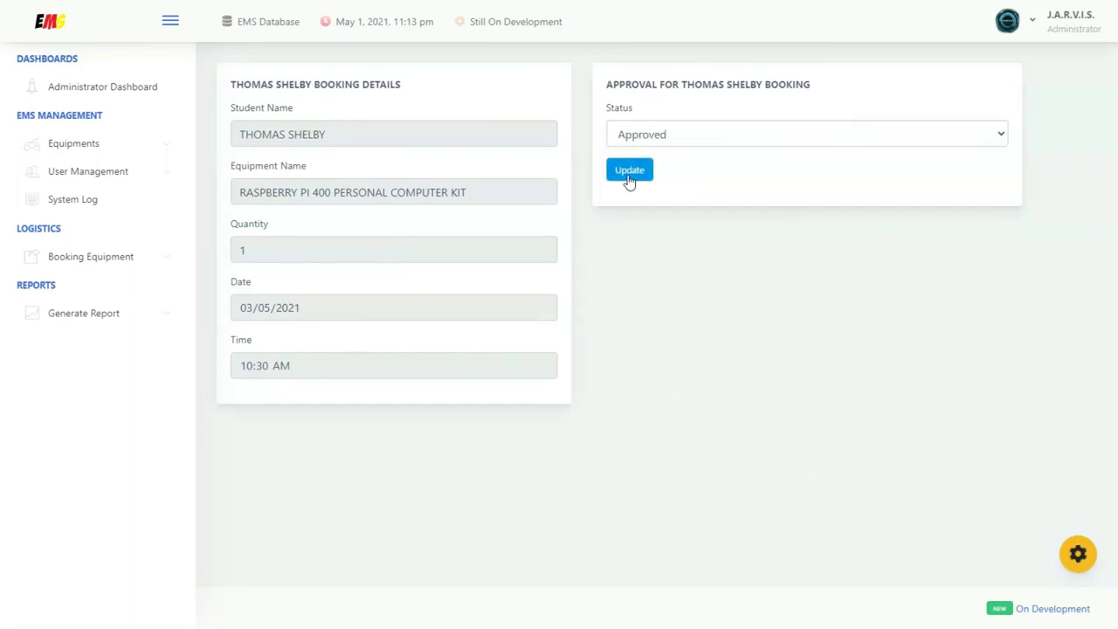
Set the QUICKSCAN I LITE QW2100 booking to Rejected, then return to the Administrator Dashboard
left_click(1054, 219)
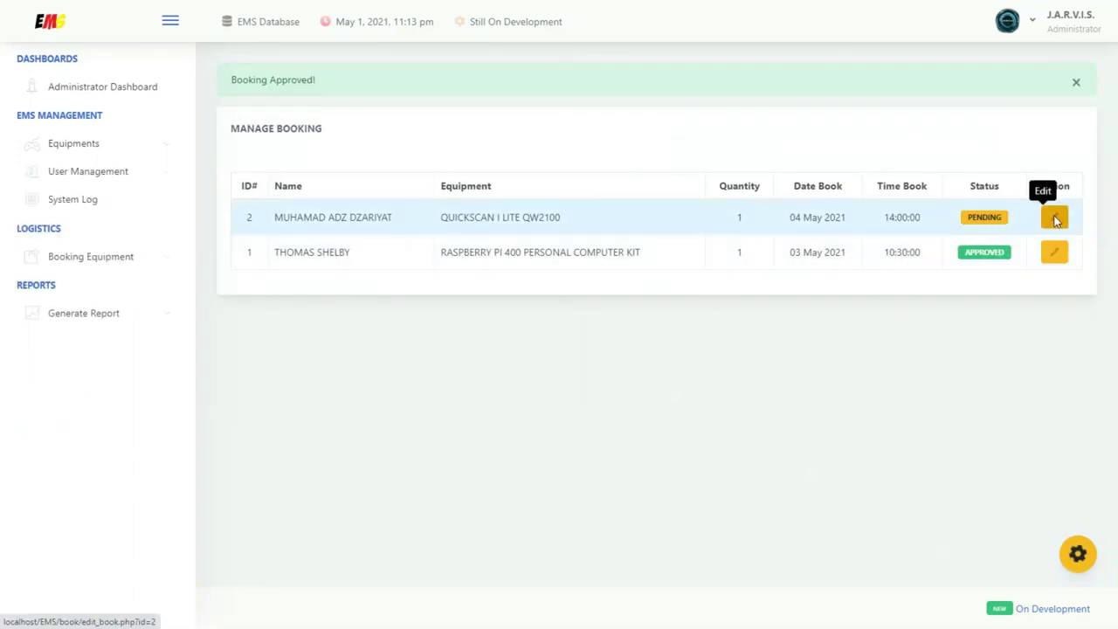
left_click(852, 140)
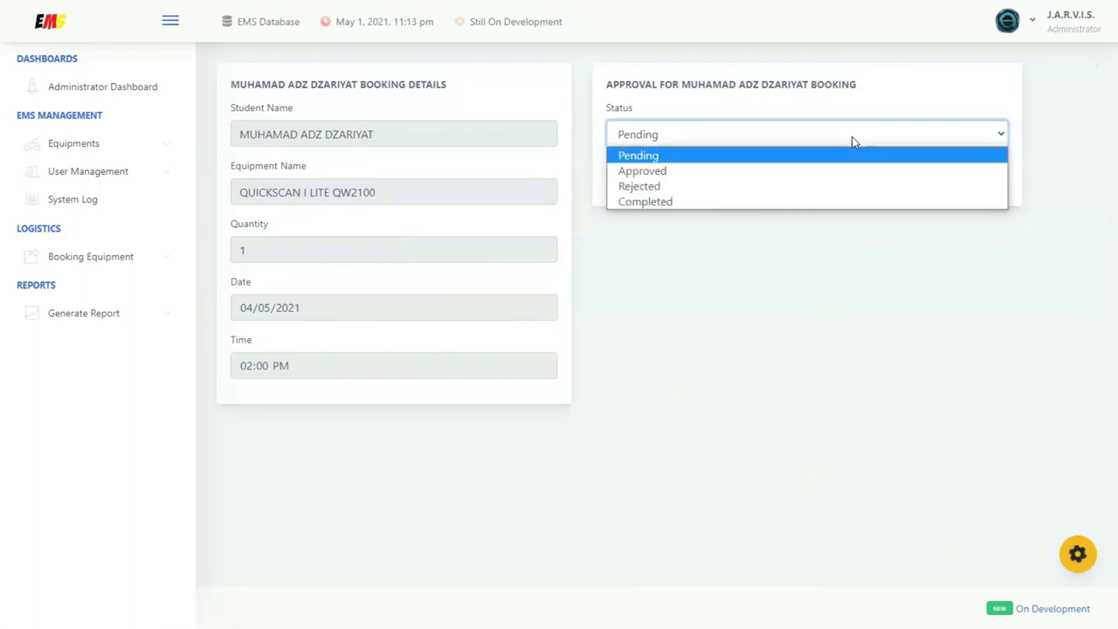
left_click(745, 187)
left_click(642, 169)
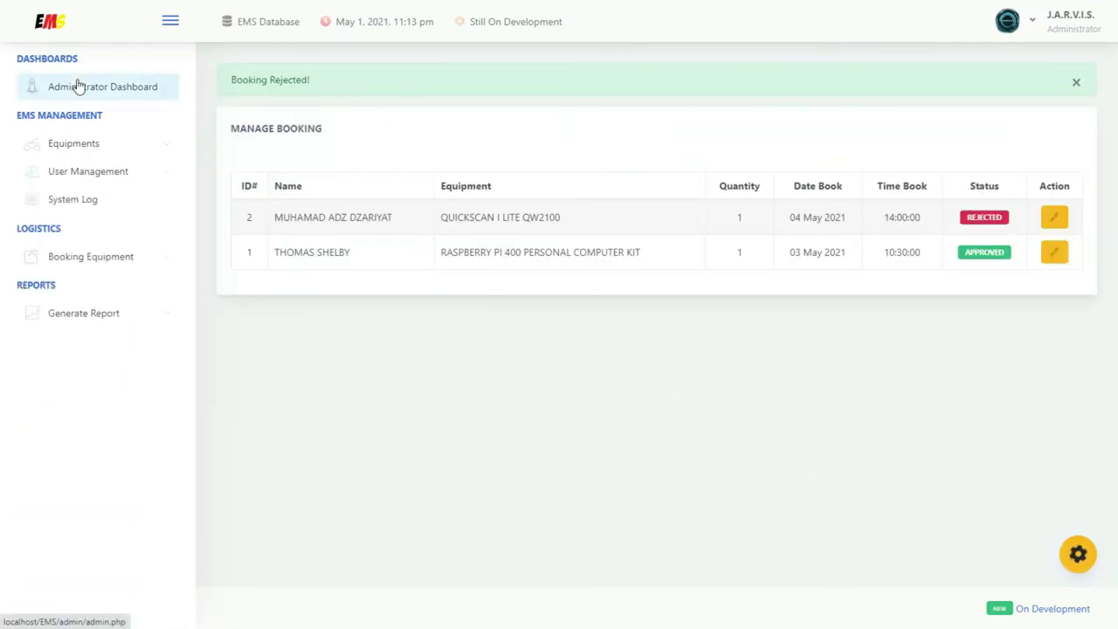
left_click(131, 93)
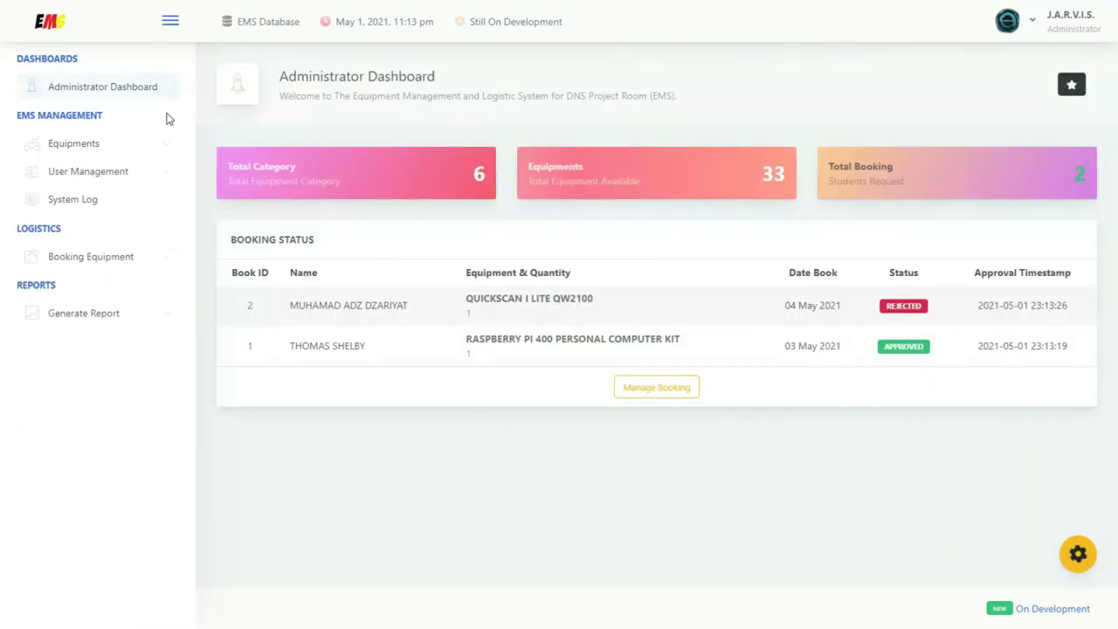